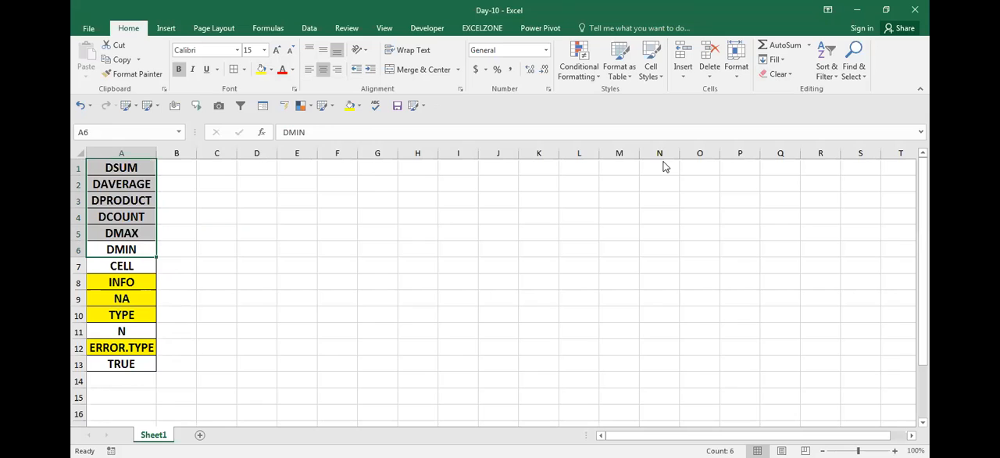
key("ctrl+n")
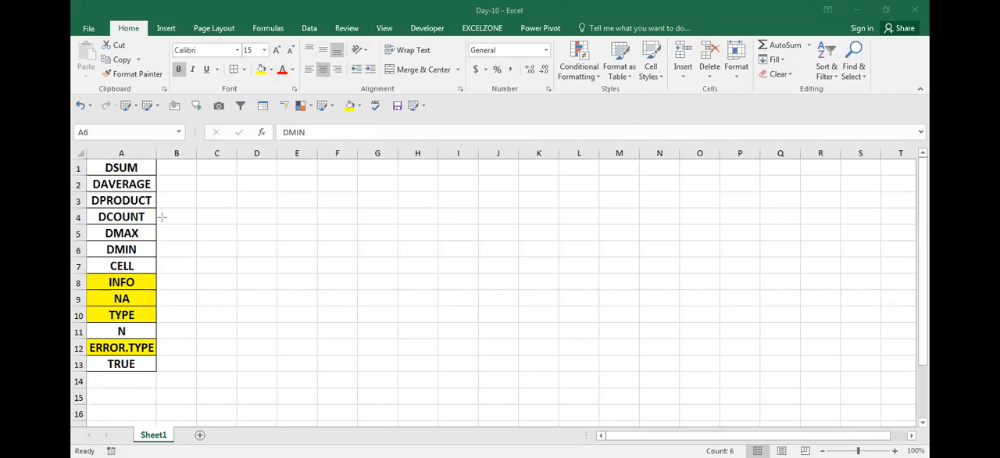
mouse_move(88, 157)
left_mouse_down()
mouse_move(94, 205)
mouse_move(137, 275)
mouse_move(161, 269)
mouse_move(158, 262)
left_mouse_up()
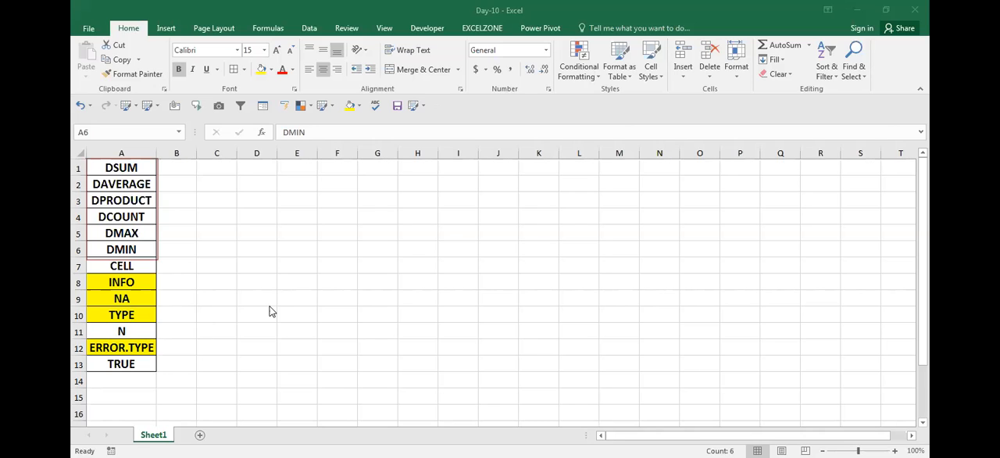
key("Up")
key("Up")
key("Right")
key("Right")
key("Up")
key("Right")
key("Right")
key("Up")
key("Up")
key("ctrl+a")
key("alt+h")
key("f")
key("s")
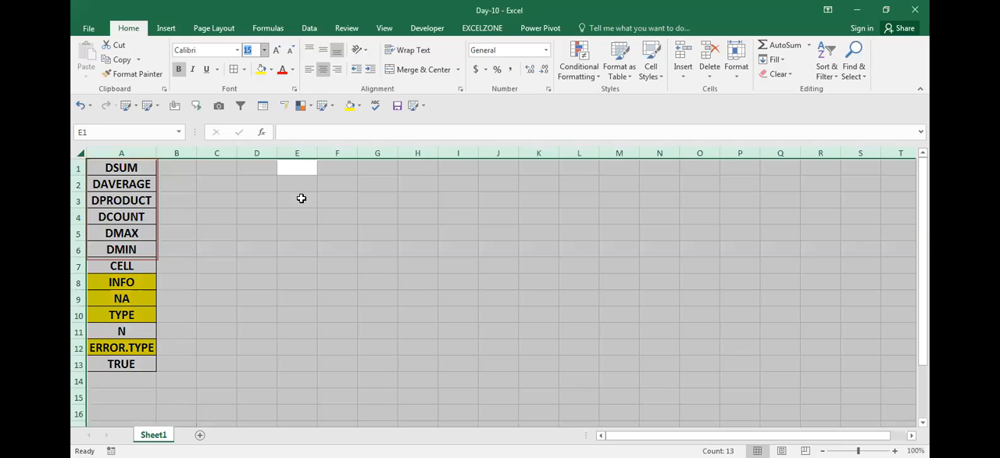
key("Escape")
- Enter the header Name in D1 and the first person's full name in D2
key("Right")
key("Right")
key("Left")
key("Left")
key("Left")
type("Name")
key("Return")
key("Up")
key("Down")
type("Prat")
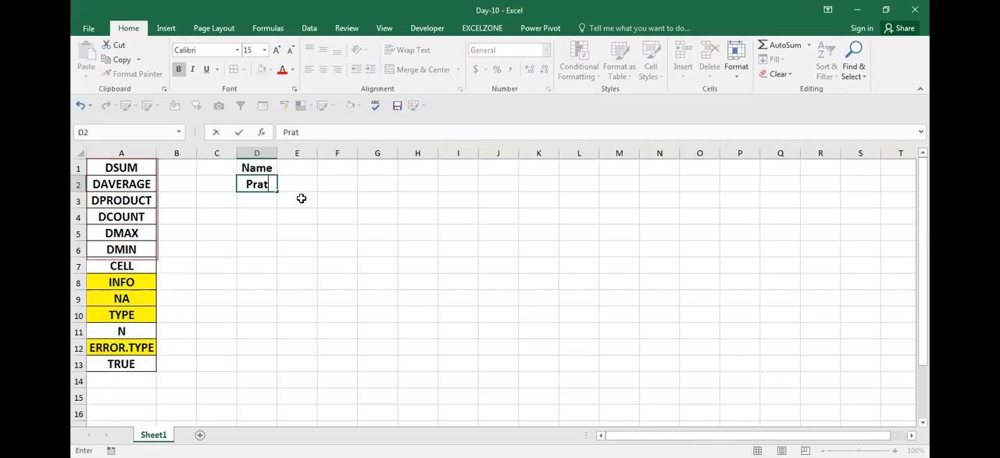
type("ap K")
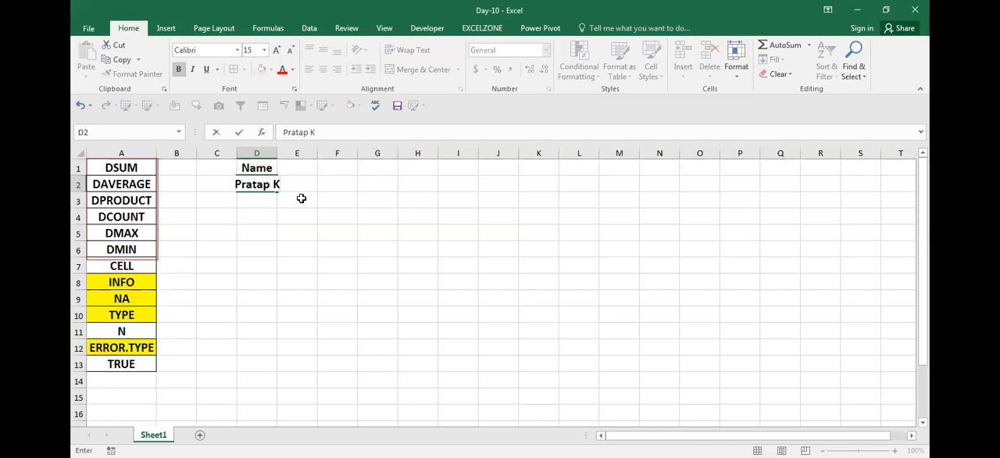
type("umar Roy")
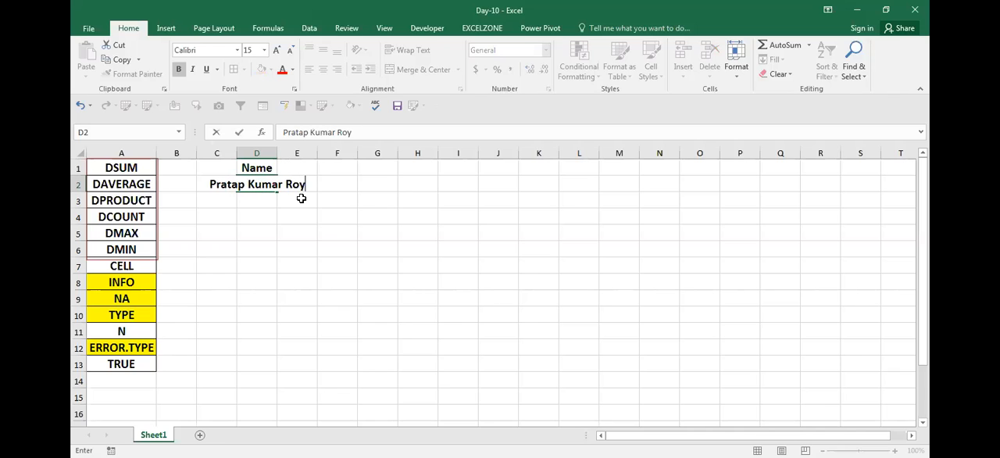
key("Return")
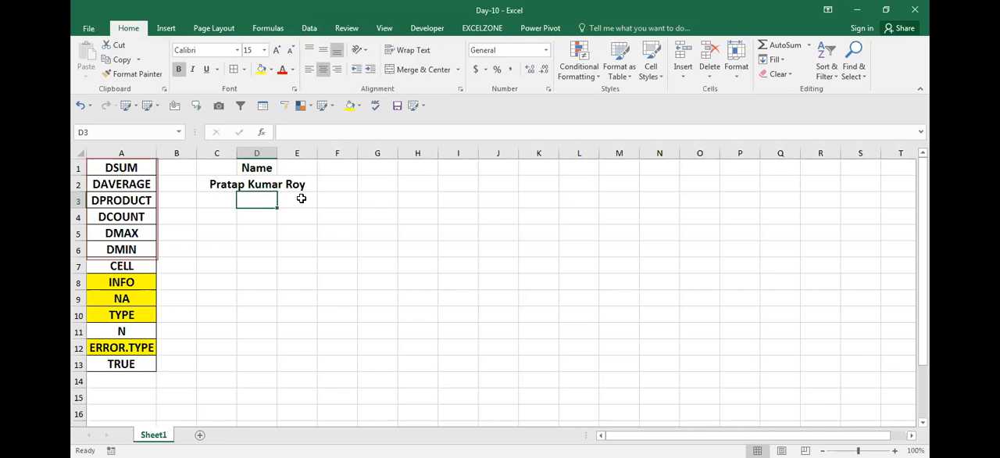
- Fill the list of names from D2 down to D9 and autofit the width of column D
key("Up")
left_click_drag(276, 194, 278, 309)
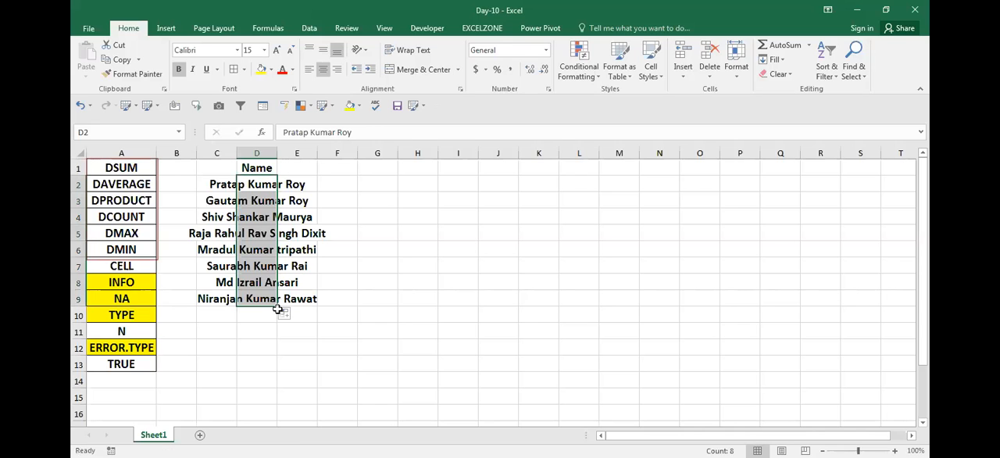
key("alt+h")
key("o")
key("i")
- Enter Math in E1 and fill the subject headers Phy, Chem, Eng and Eco across to I1
key("Up")
key("Right")
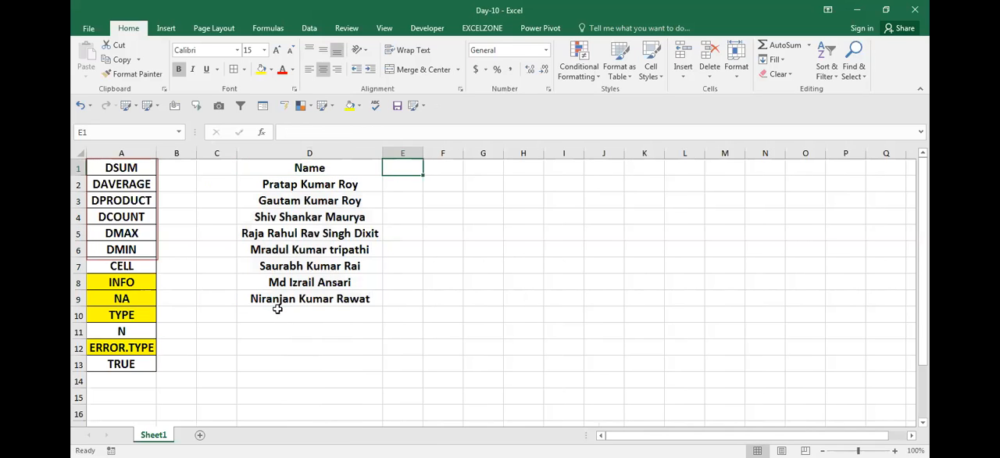
type("Mat")
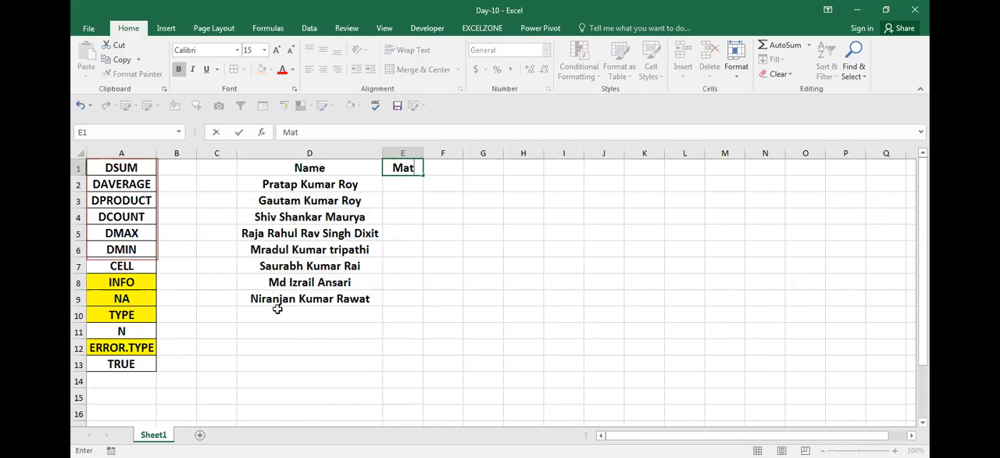
type("h")
key("Return")
key("Up")
left_click(278, 309)
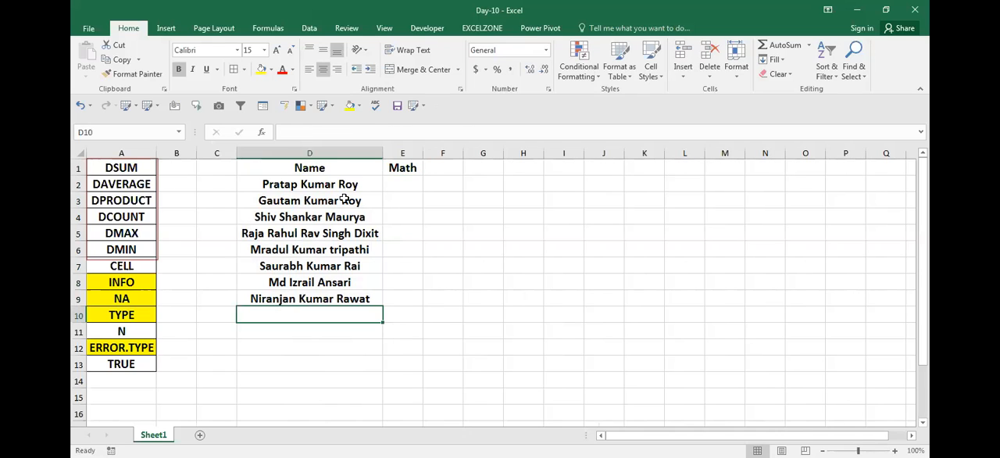
left_click(420, 168)
left_click_drag(420, 168, 571, 174)
- Enter the formula =RANDBETWEEN(30,100) in E2 for the first Math mark
key("Down")
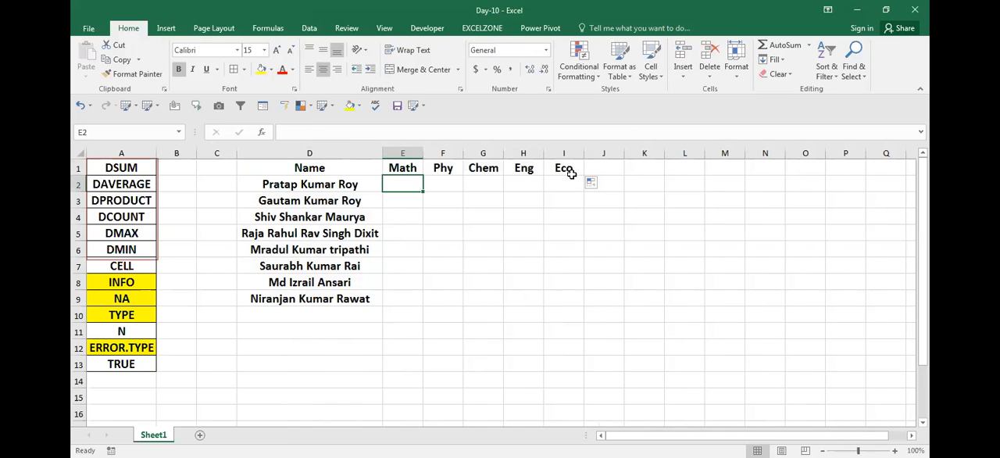
type("=")
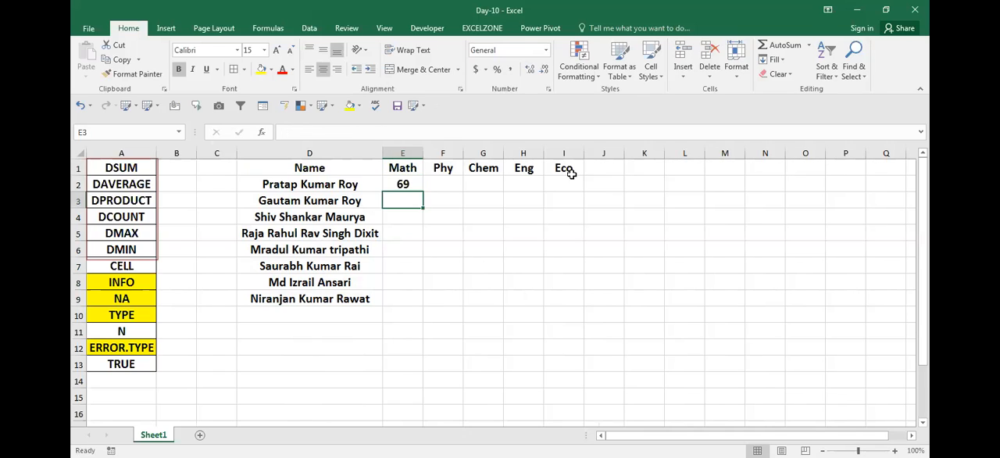
key("Up")
key("Down")
key("Down")
key("Down")
key("Down")
key("Down")
key("Down")
key("Down")
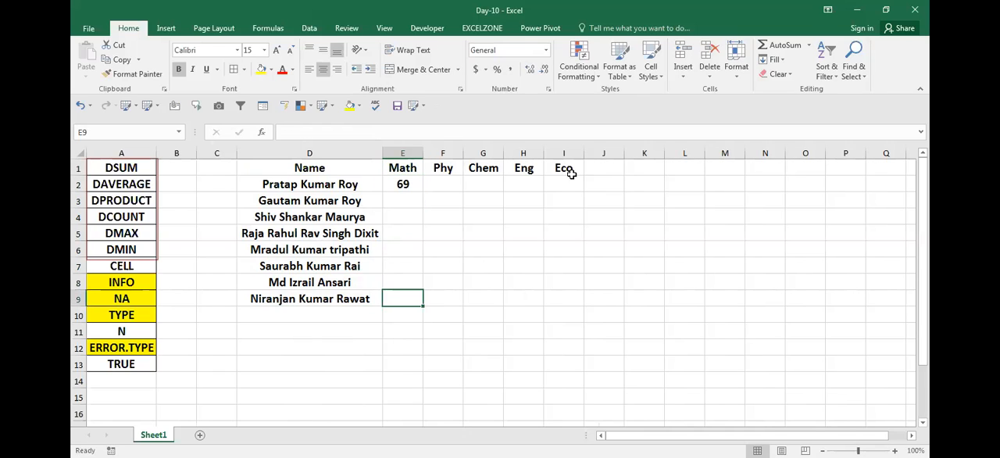
- Fill the RANDBETWEEN formula from E2 across and down the whole marks range E2:I9
key("ctrl+Right")
key("ctrl+Left")
key("ctrl+Left")
key("Right")
key("Up")
key("Up")
key("Up")
key("ctrl+Up")
key("alt+w")
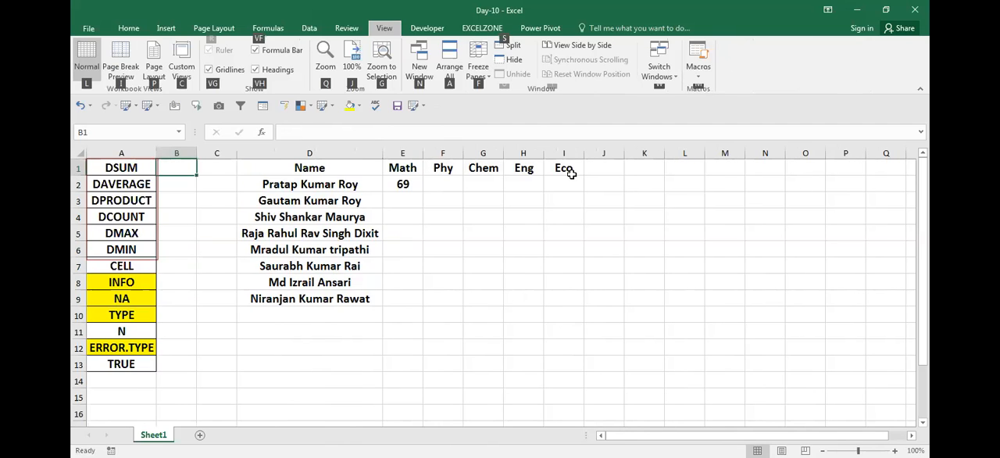
key("Escape")
key("Escape")
key("Right")
key("Right")
key("ctrl+Down")
key("Right")
key("ctrl+shift+Up")
key("shift+Right")
key("shift+Right")
key("shift+Right")
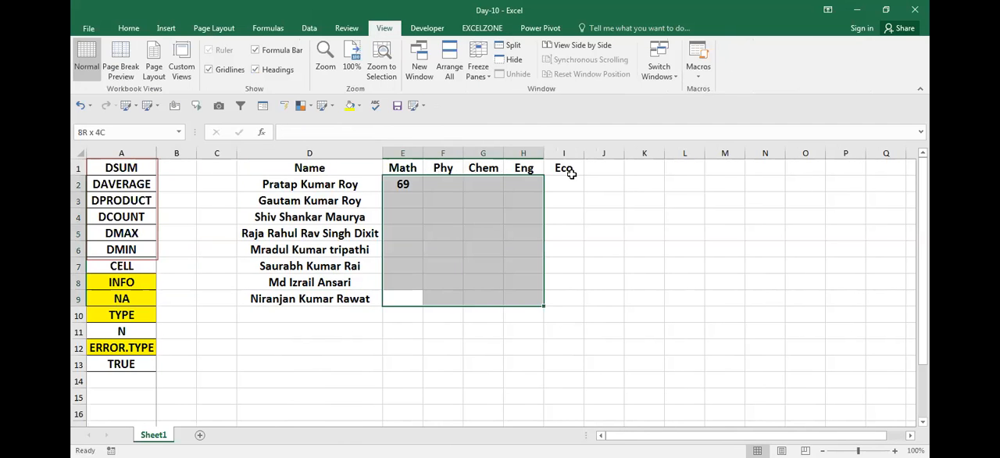
key("shift+Right")
key("ctrl+v")
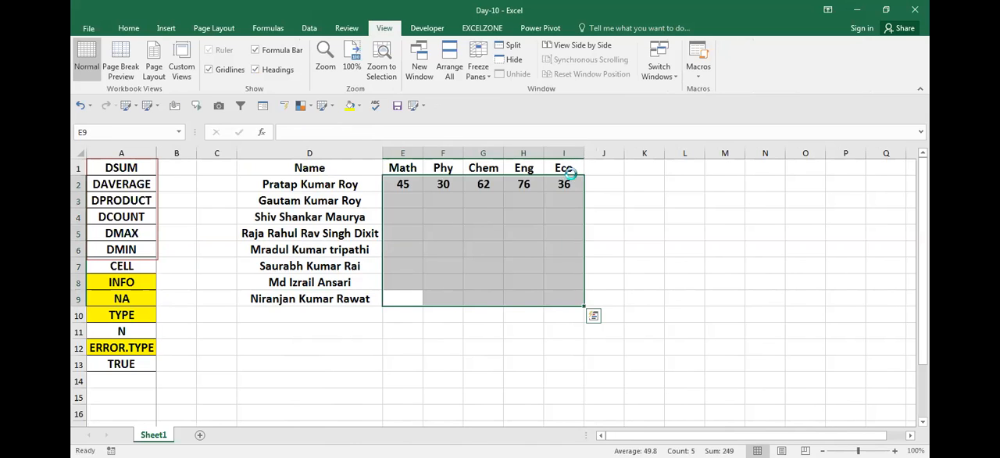
- Undo any mistaken text entry and convert the random formulas in E2:I9 to fixed values
type("esv")
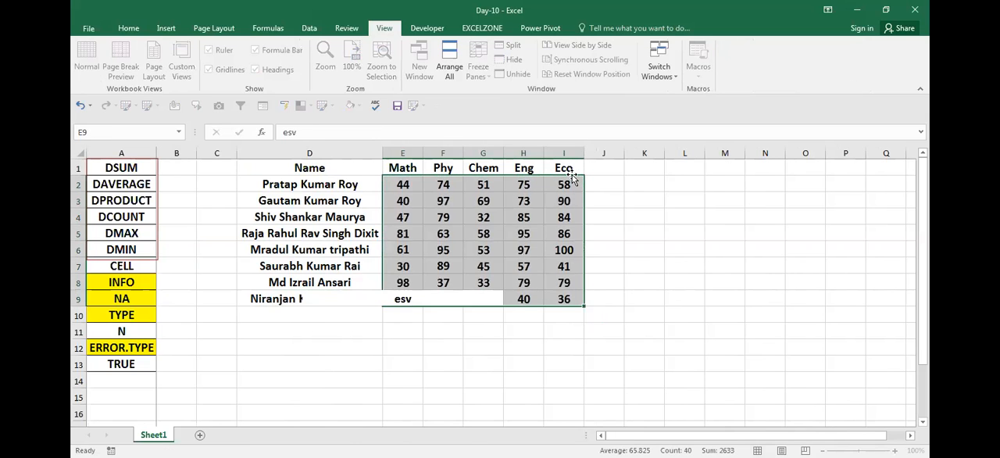
key("Return")
key("ctrl+z")
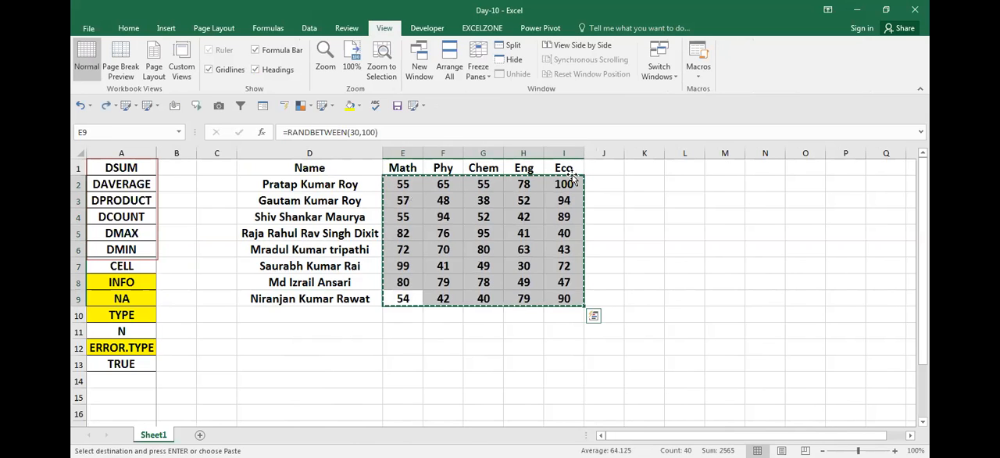
key("Escape")
- Apply all borders to the marks table D1:I9
key("ctrl+Left")
key("ctrl+Up")
key("ctrl+shift+Right")
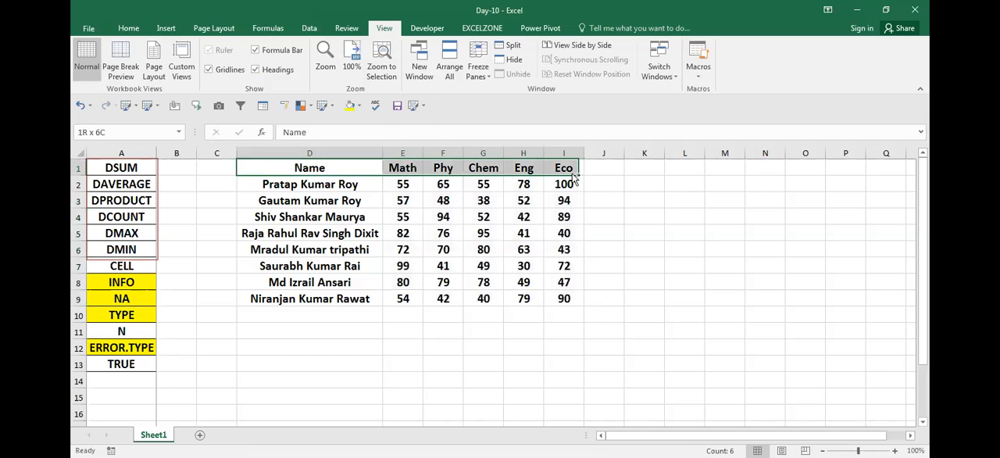
key("ctrl+shift+Down")
key("alt+h")
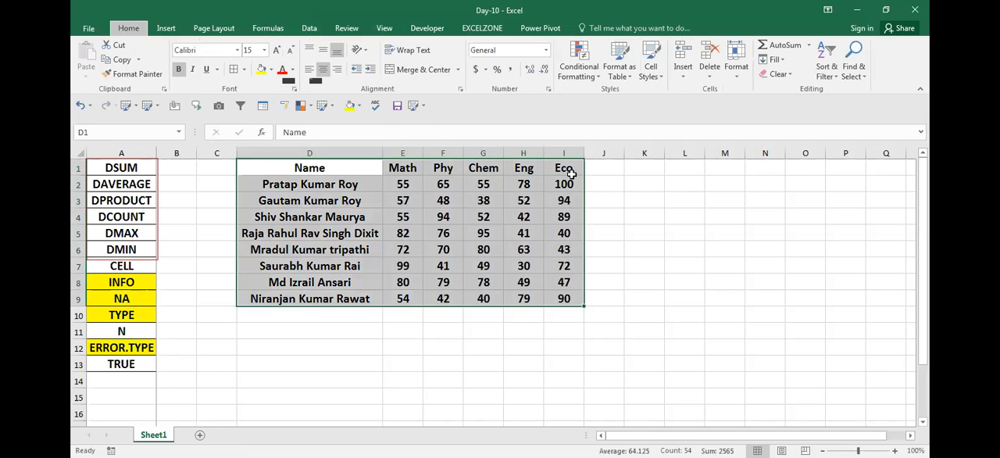
- Fill the table's header row D1:I1 with yellow
key("ctrl+Up")
key("ctrl+shift+Right")
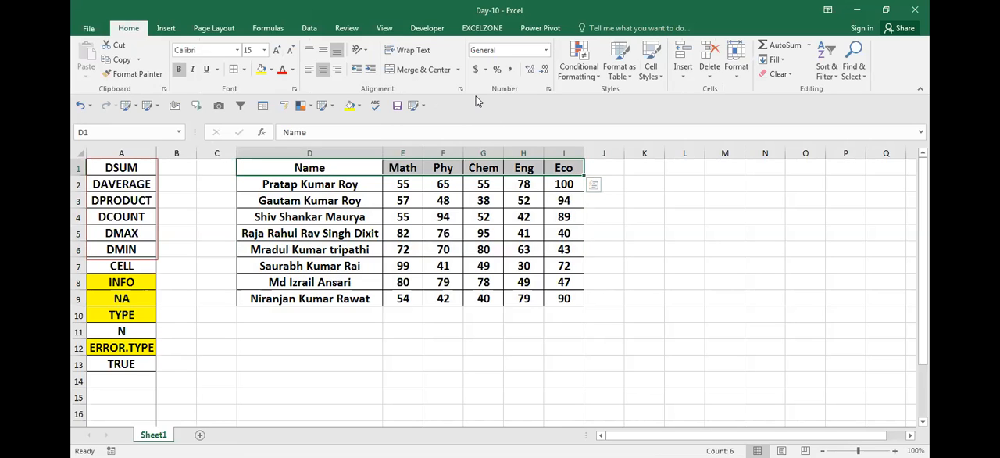
left_click(258, 69)
left_click(428, 227)
- Copy the DSUM label from A1 into L1
key("Up")
key("Up")
key("Up")
key("Up")
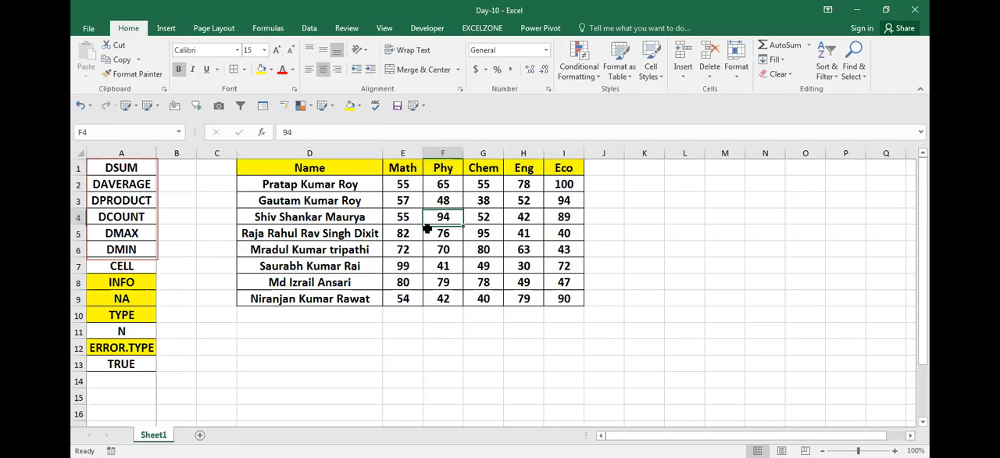
key("Left")
key("Left")
key("Left")
key("Left")
key("Left")
key("ctrl+c")
key("Right")
key("Right")
key("Right")
key("Right")
key("Right")
key("Right")
key("Right")
key("Right")
key("Right")
key("Right")
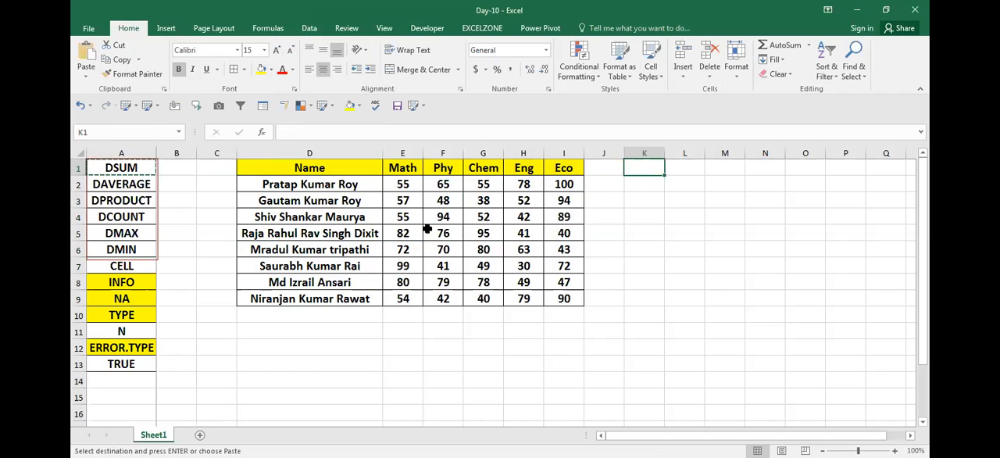
key("Right")
key("ctrl+v")
key("Down")
key("Escape")
- Begin a DSUM formula in cell L5
key("Down")
key("Down")
key("Up")
key("Up")
key("Left")
key("Down")
key("Right")
key("Down")
key("Down")
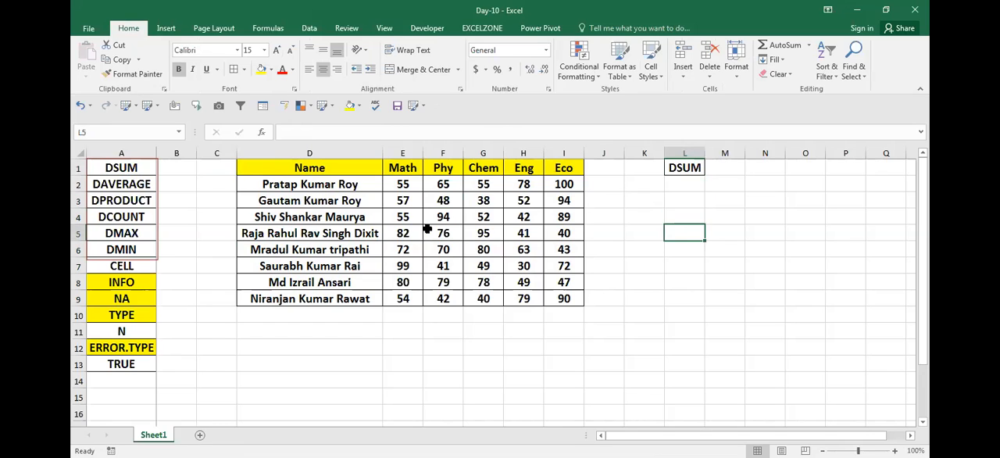
type("=")
type("dsu")
key("BackSpace")
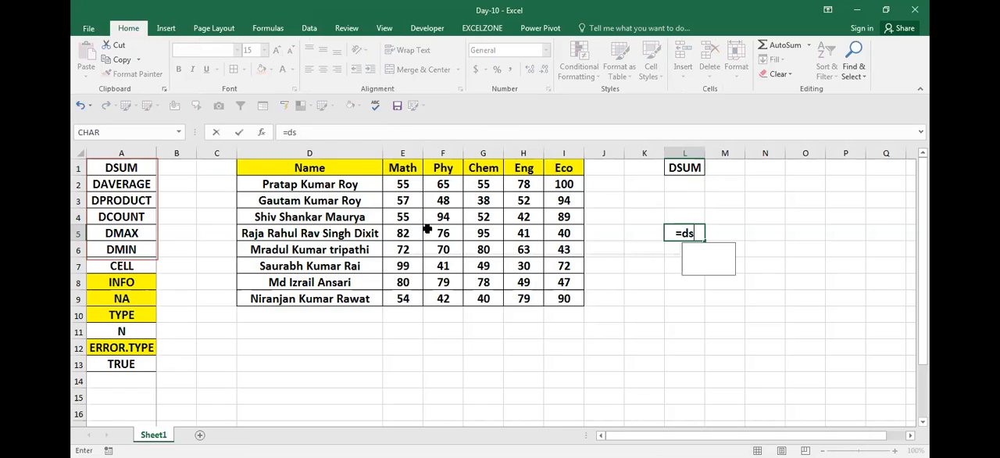
key("Tab")
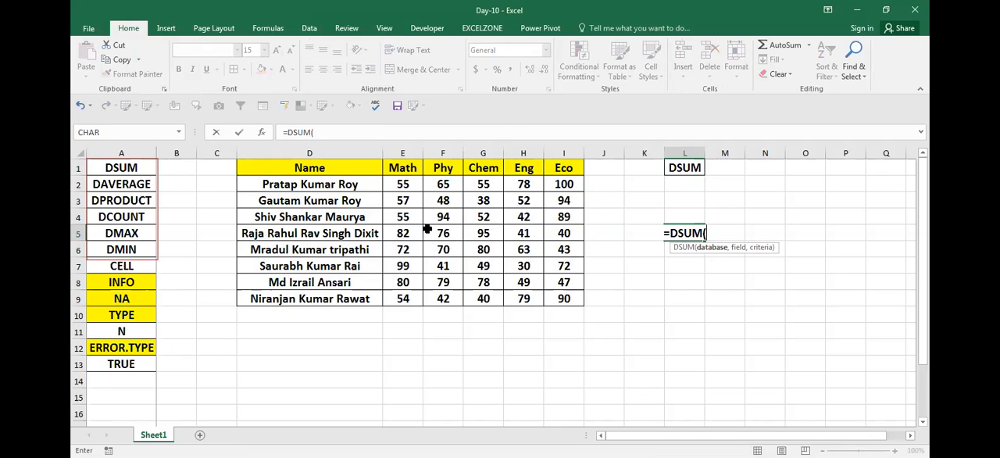
- Set the DSUM database argument to the whole marks table as the absolute range $D$1:$I$9
key("Left")
key("Left")
key("Left")
key("Left")
key("Left")
key("Left")
key("Up")
key("Up")
key("Up")
key("Up")
key("Left")
key("Left")
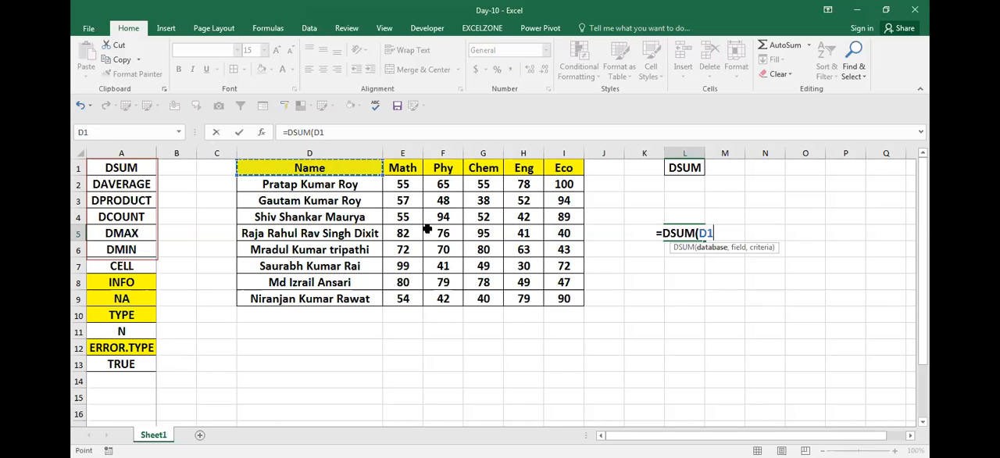
key("ctrl+shift+Right")
key("ctrl+shift+Down")
key("F4")
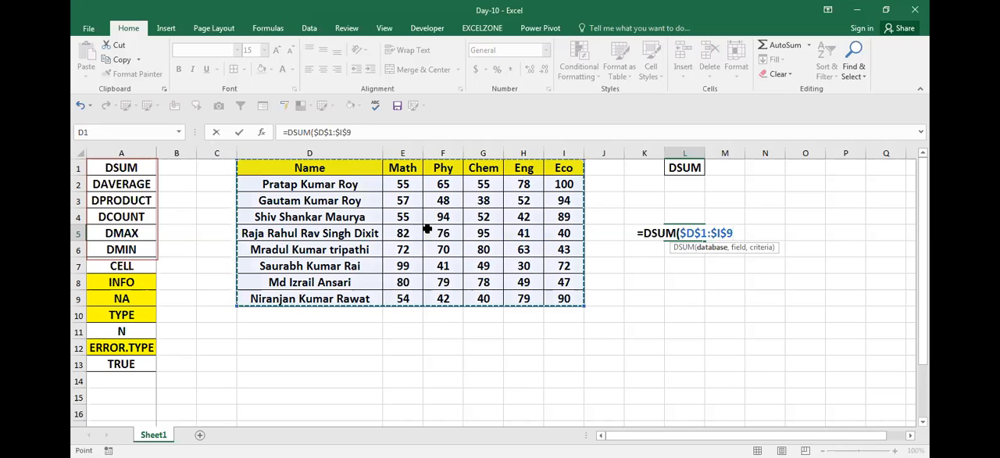
- Set the DSUM field argument to the Math column as the absolute range $E$1:$E$9
type(",")
key("Left")
key("Left")
key("Left")
key("Left")
key("Left")
key("Left")
key("Left")
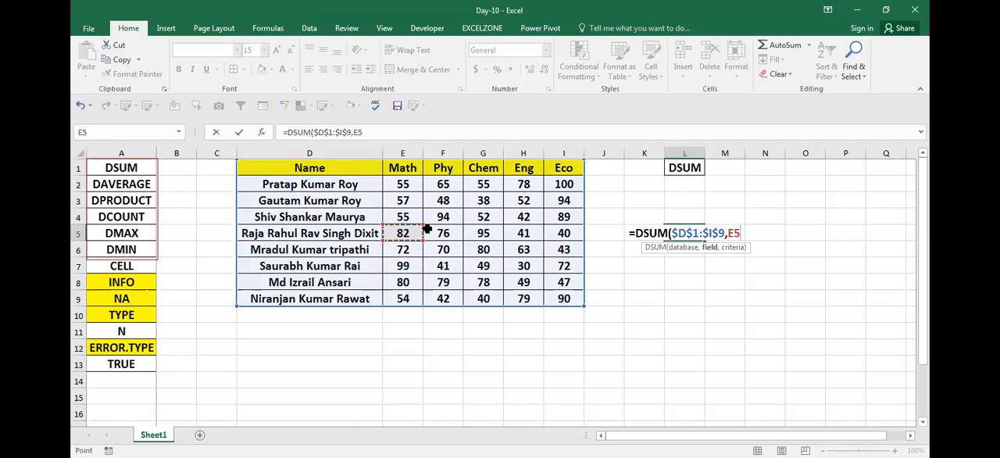
key("Down")
key("Down")
key("Down")
key("Down")
key("ctrl+shift+Up")
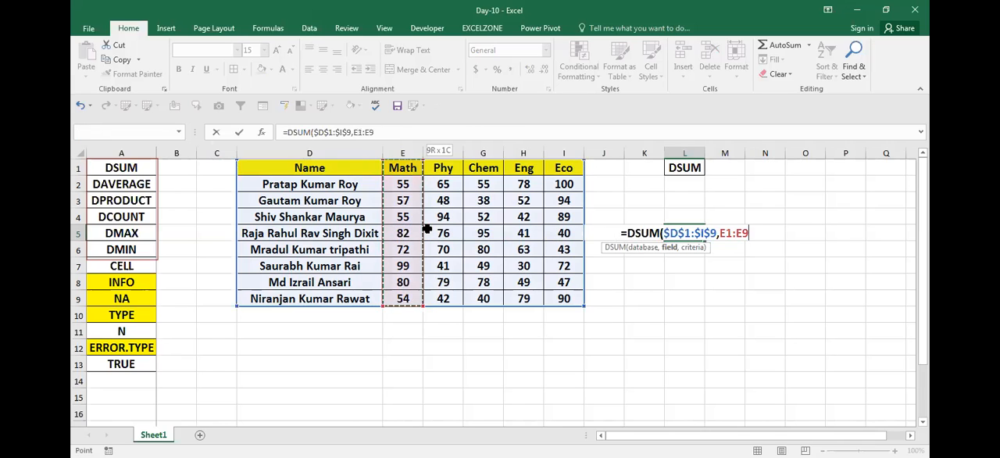
key("F4")
type(",")
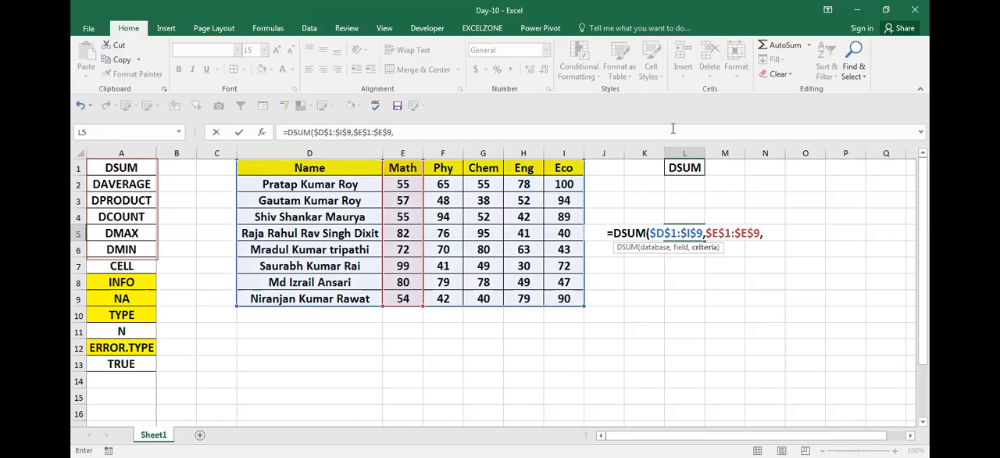
- Use the absolute cell $N$1 as the DSUM criteria, complete the formula in L5 and review its arguments
left_click(757, 168)
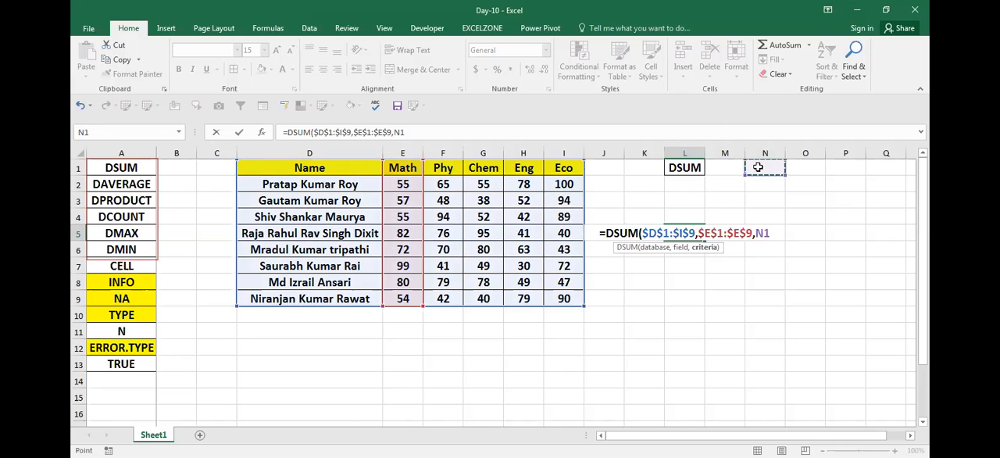
key("F4")
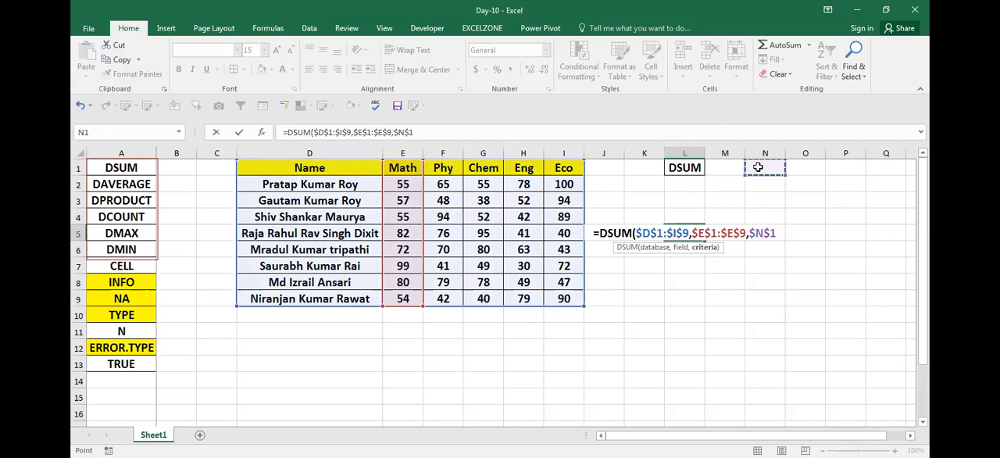
type(")")
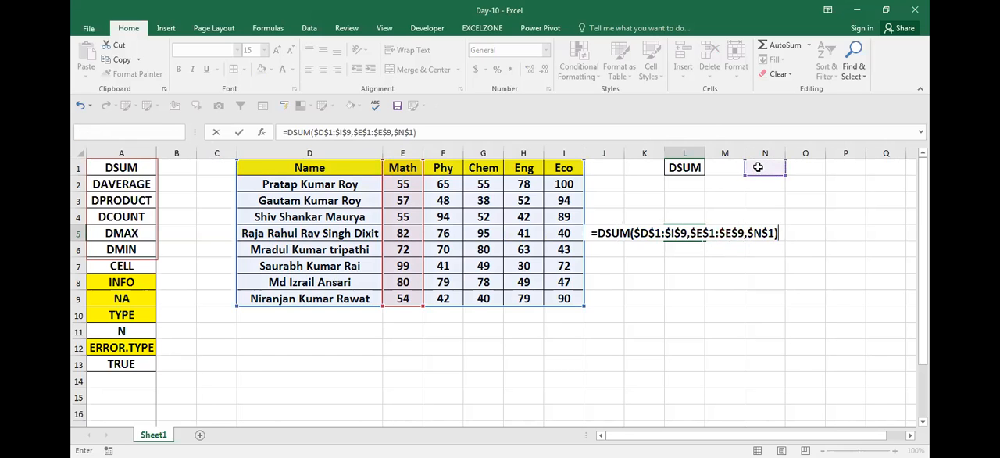
key("Return")
key("Up")
key("F2")
key("Escape")
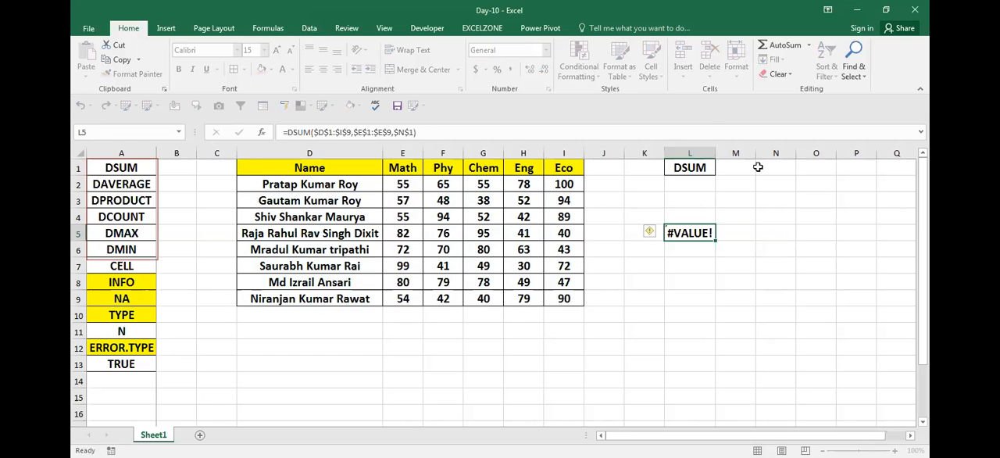
- Enter the criterion >50 in cell N1
key("Up")
key("Up")
key("Up")
key("Up")
key("Right")
key("Right")
type(">50")
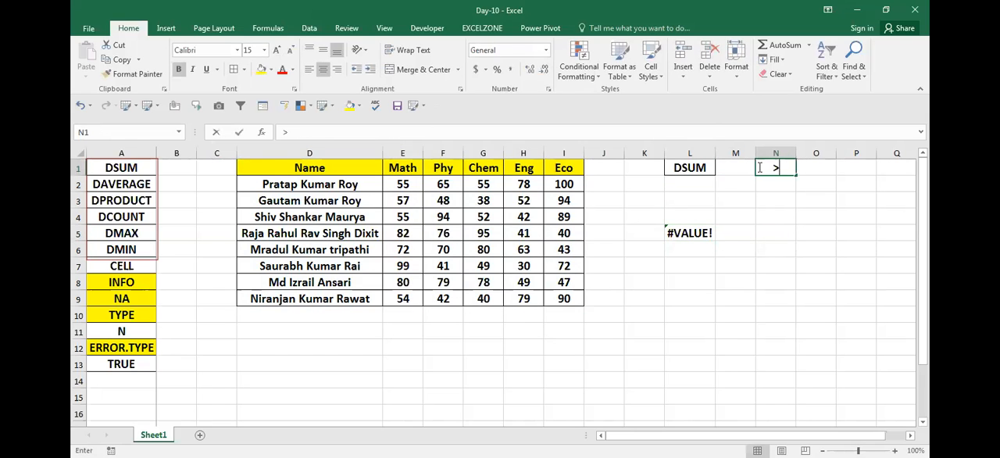
key("Return")
- Copy the Math heading from E1 into cell N1 as the criteria heading
key("Left")
key("Left")
key("Down")
key("Down")
key("Left")
key("Left")
key("Left")
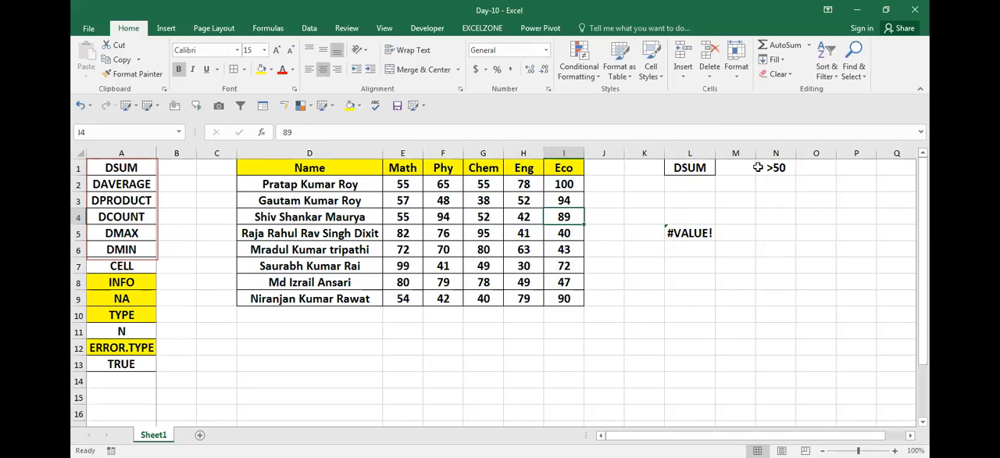
key("Up")
key("Up")
key("Up")
key("Left")
key("Left")
key("Left")
key("Left")
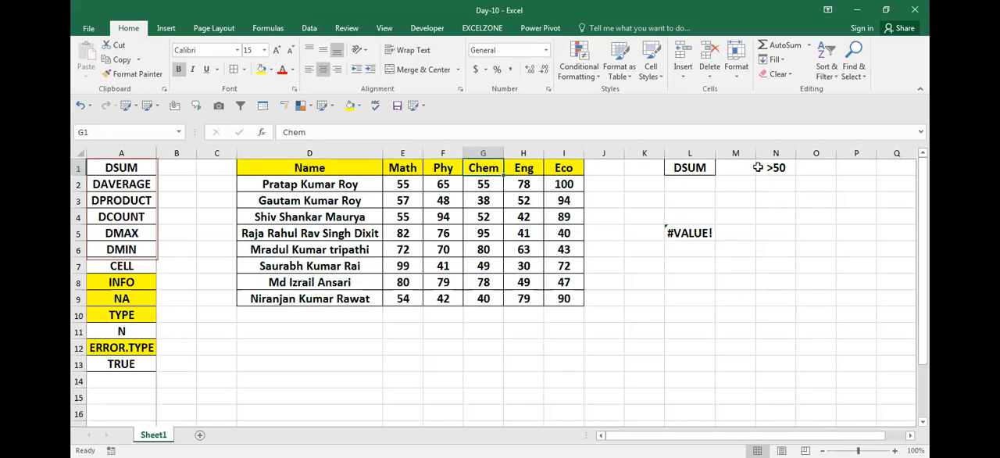
key("ctrl+c")
key("Right")
key("Right")
key("Right")
key("Right")
key("Right")
key("Right")
key("Right")
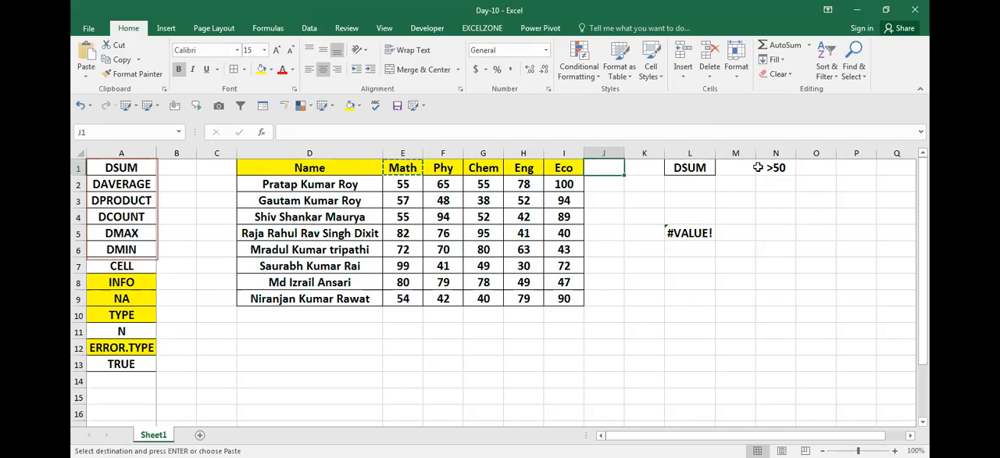
key("ctrl+v")
- Enter the criterion >50 in cell N2, directly below the Math criteria heading
key("Down")
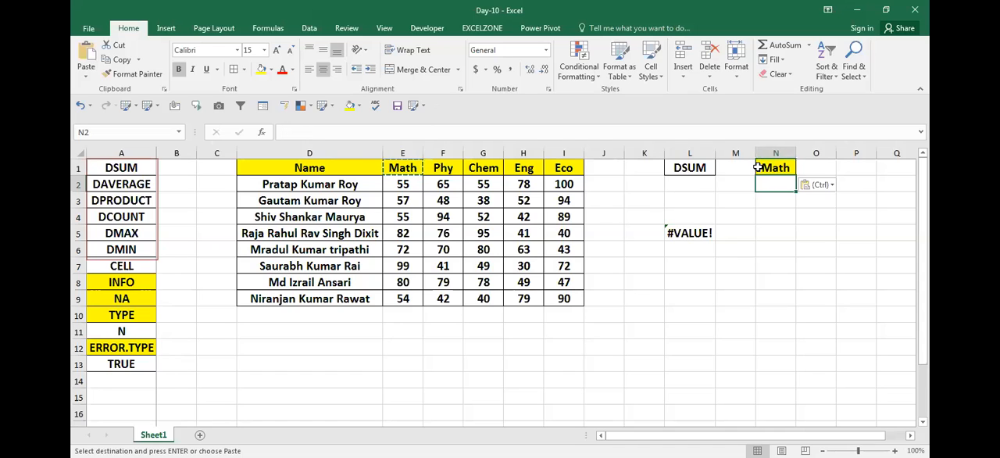
type(">50")
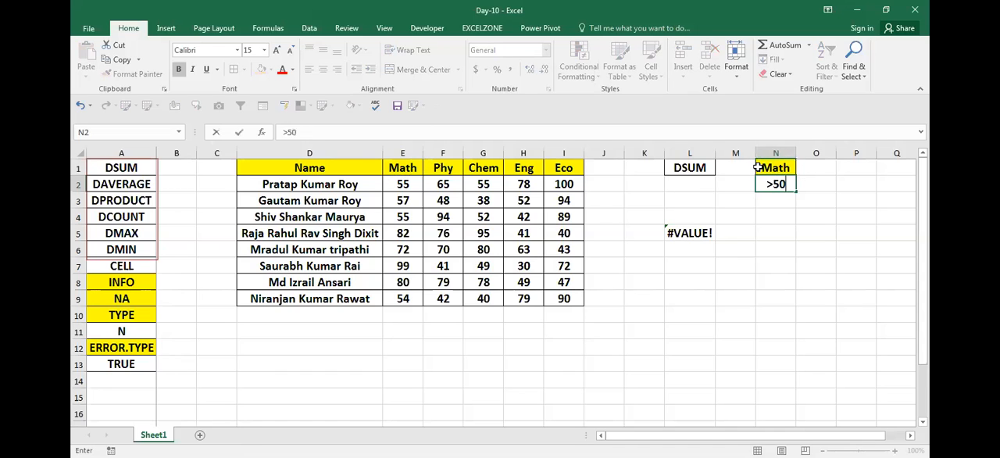
key("Return")
- Extend the criteria range of the DSUM formula in L5 to $N$1:$N$2
key("Left")
key("Left")
key("Down")
key("Down")
key("F2")
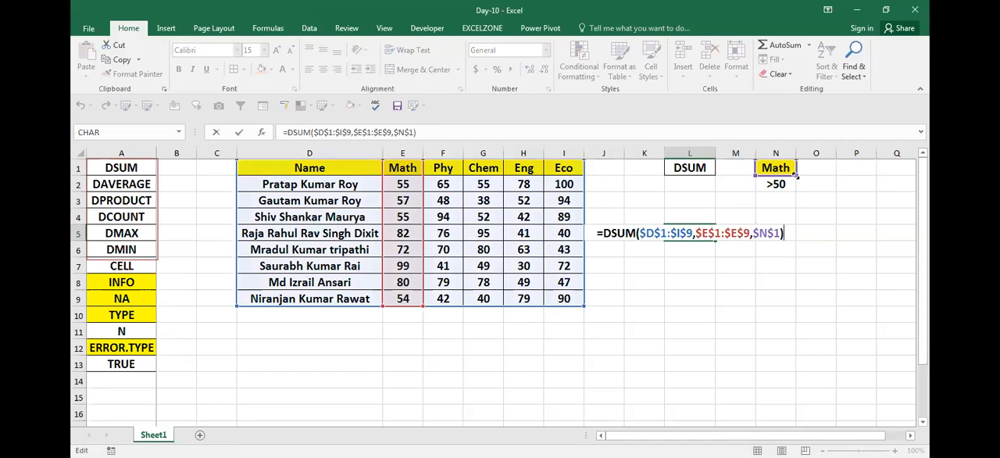
left_click_drag(793, 177, 796, 185)
key("ctrl+Return")
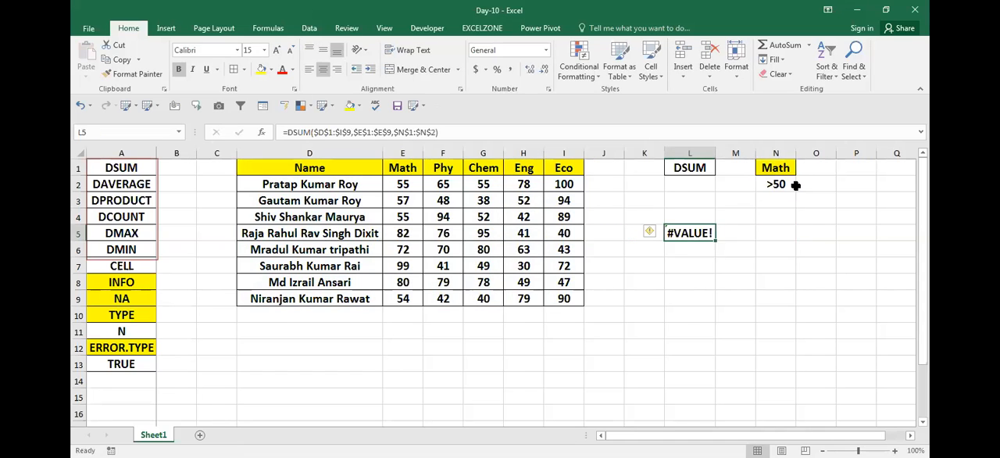
- Examine the database, field and criteria ranges used by the DSUM formula in L5
key("F2")
key("ctrl+Return")
key("F2")
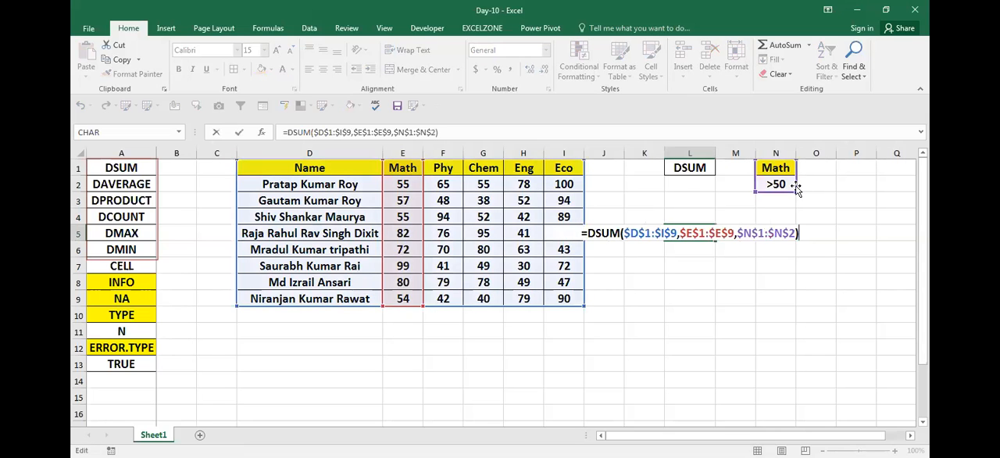
key("Escape")
key("F2")
key("Escape")
key("F2")
key("alt+Tab")
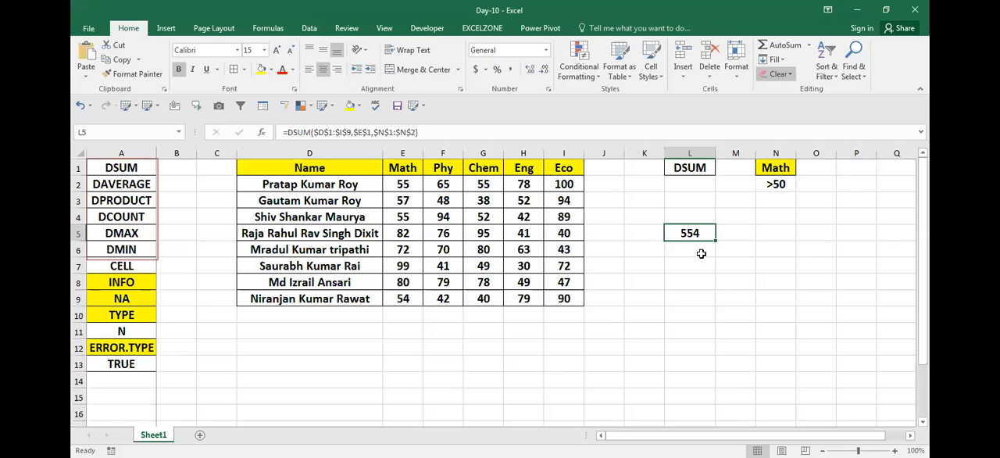
- Clear L5 and start a new DSUM formula there with the whole marks table $D$1:$I$9 as its database
key("Delete")
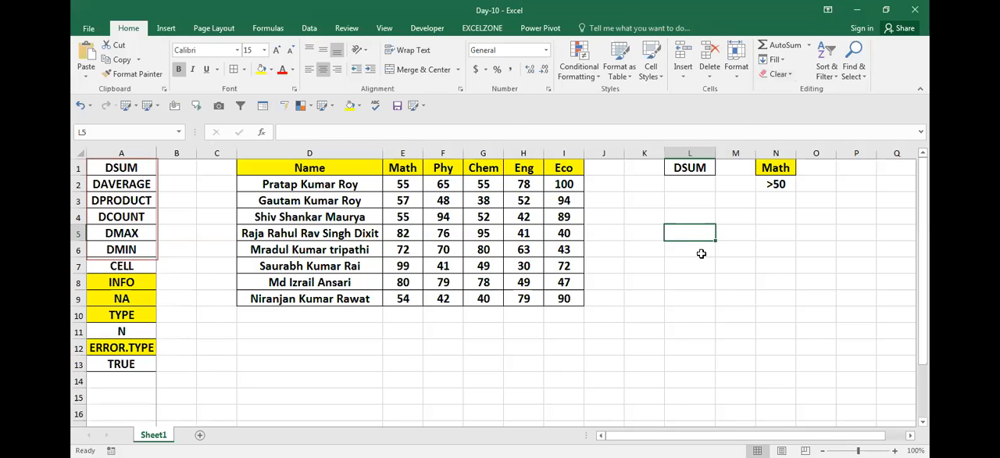
type("=")
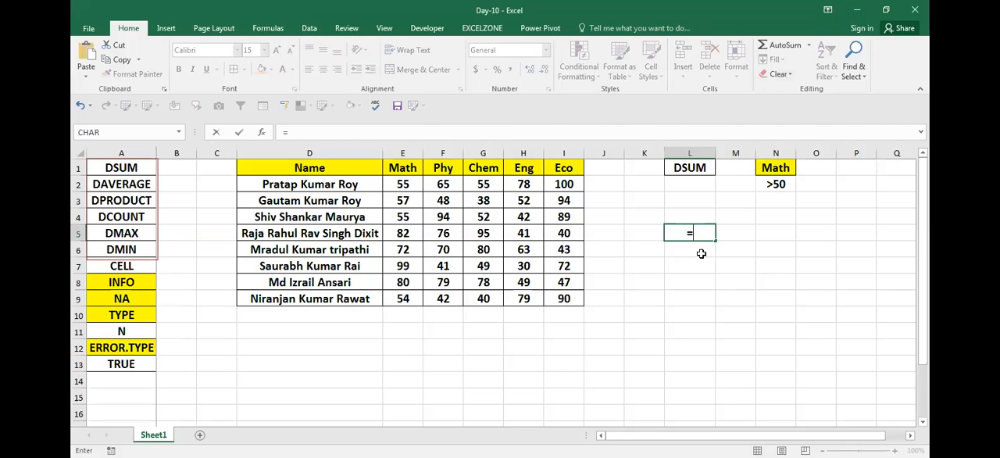
type("dsu")
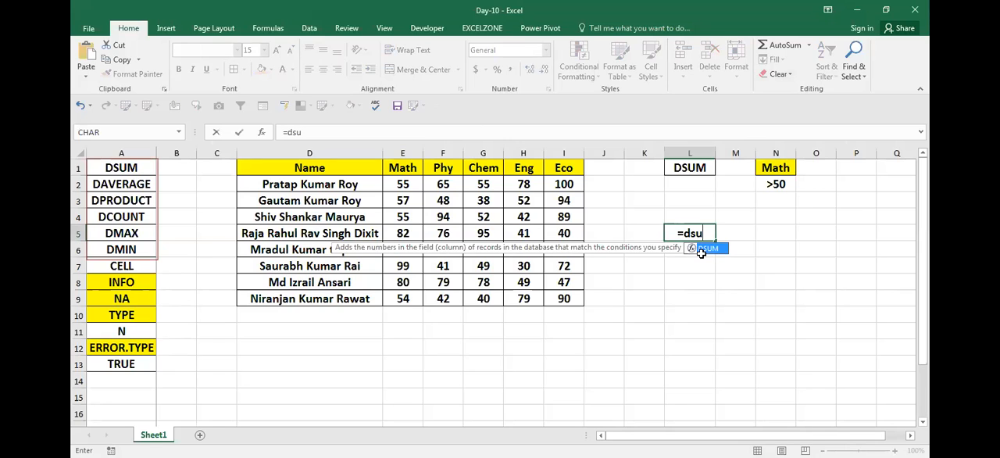
key("Tab")
key("ctrl+Left")
key("ctrl+Up")
key("ctrl+Left")
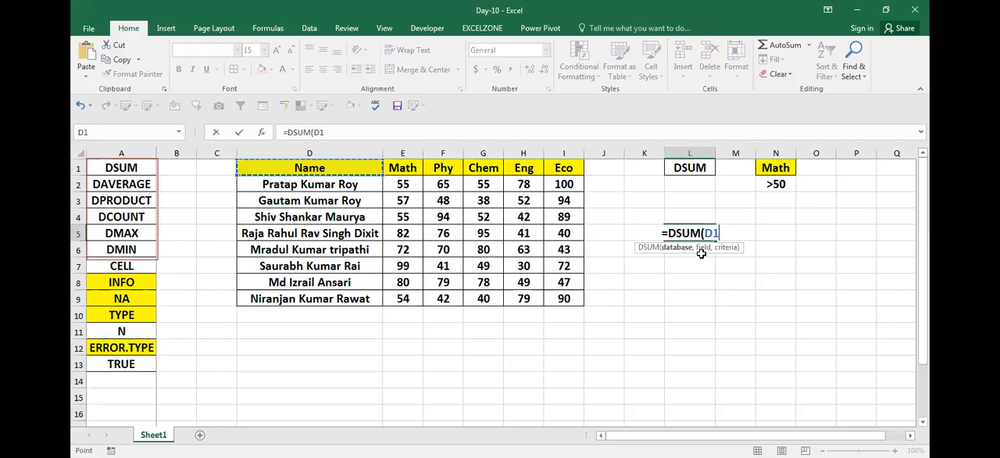
key("ctrl+shift+Right")
key("ctrl+shift+Down")
key("F4")
type(",")
- Set the DSUM field to the Math heading $E$1 and the criteria to $N$1:$N$2, and complete the formula in L5
left_click(399, 168)
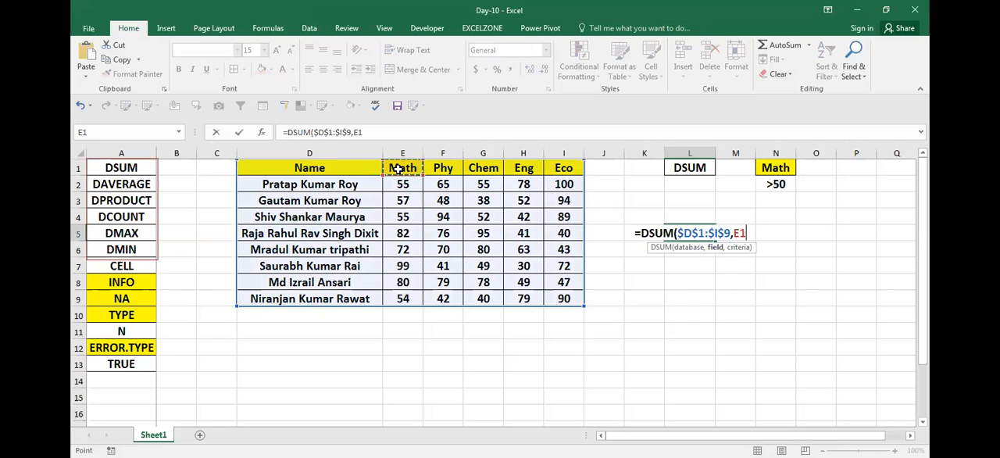
key("F4")
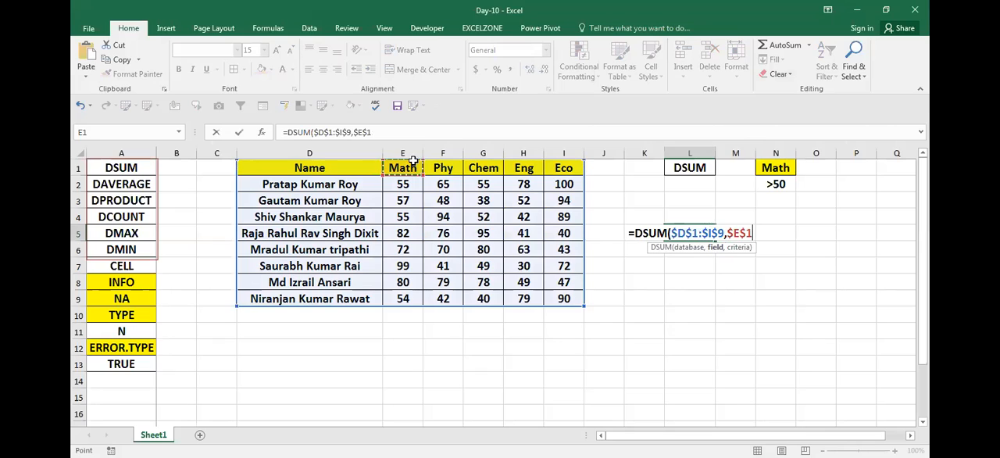
type(",")
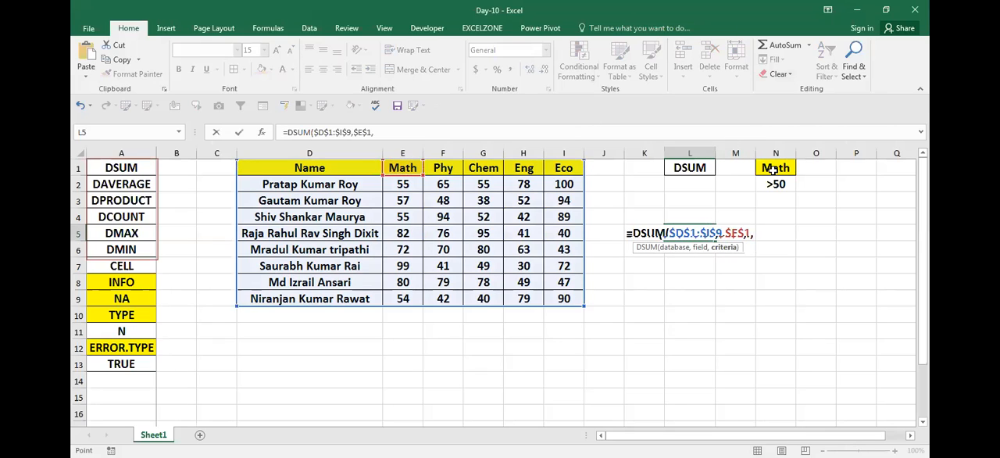
left_click_drag(771, 169, 774, 184)
key("F4")
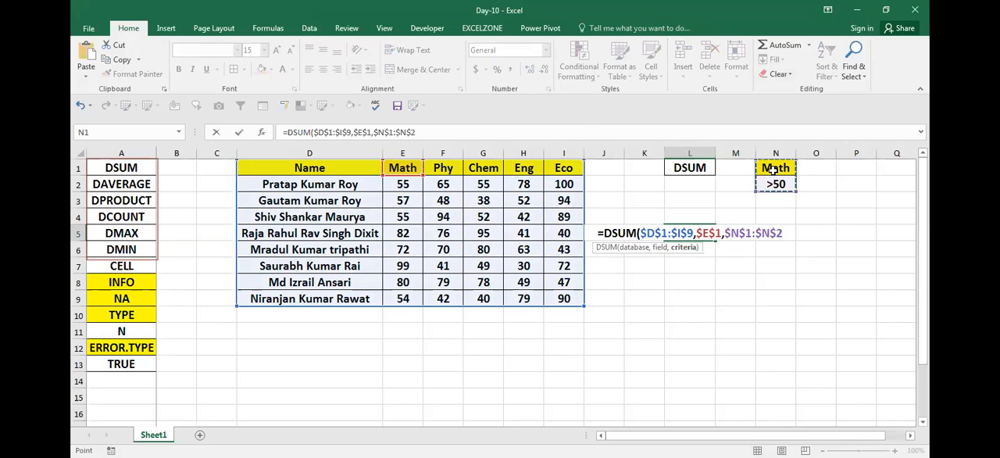
type(")")
key("Return")
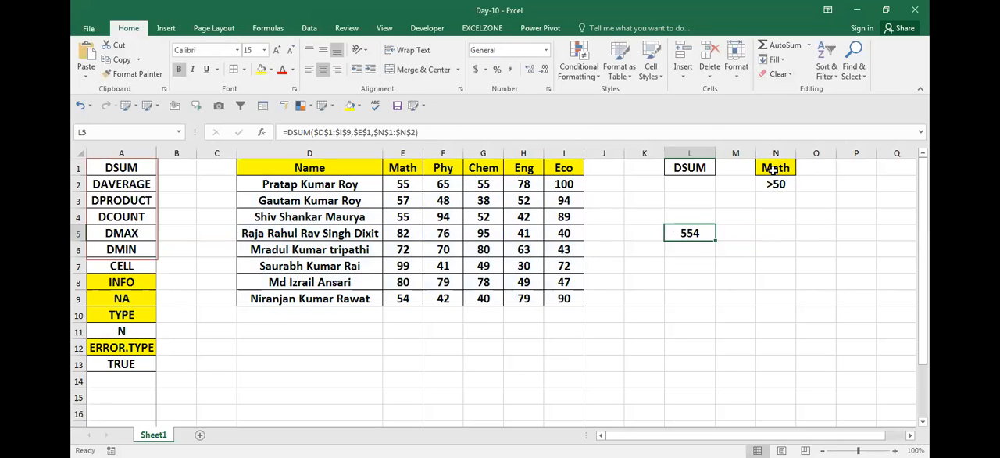
- Show the L5 formula =DSUM($D$1:$I$9,$E$1,$N$1:$N$2) as text in cell L7
key("F2")
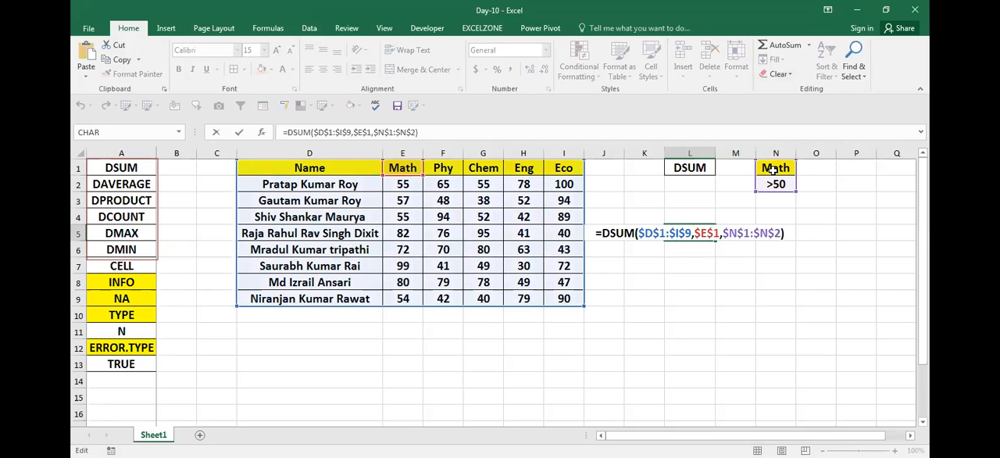
key("Return")
key("Down")
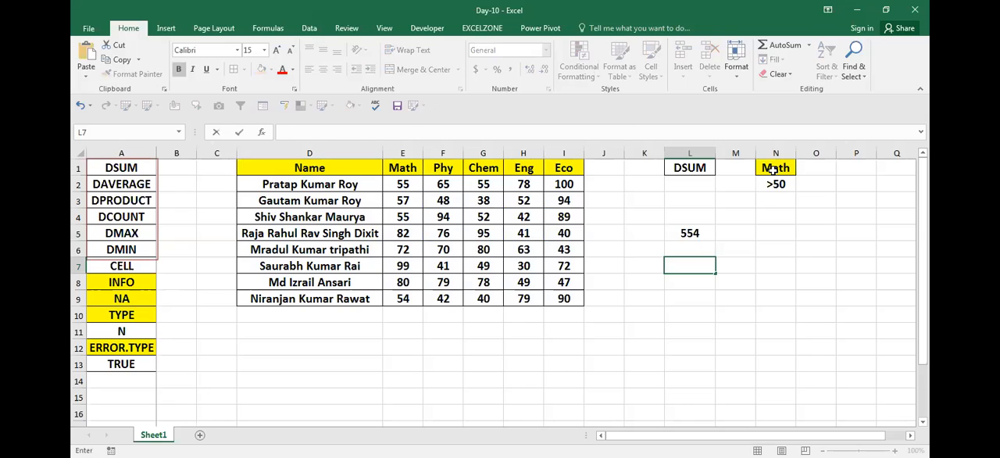
key("ctrl+v")
key("Return")
- Set the Math mark in E3 to 50 to test the DSUM criterion
key("Down")
key("Left")
key("Left")
key("Left")
key("Left")
key("Left")
key("Left")
key("Left")
key("Up")
key("Up")
key("Up")
key("Up")
key("Up")
key("Up")
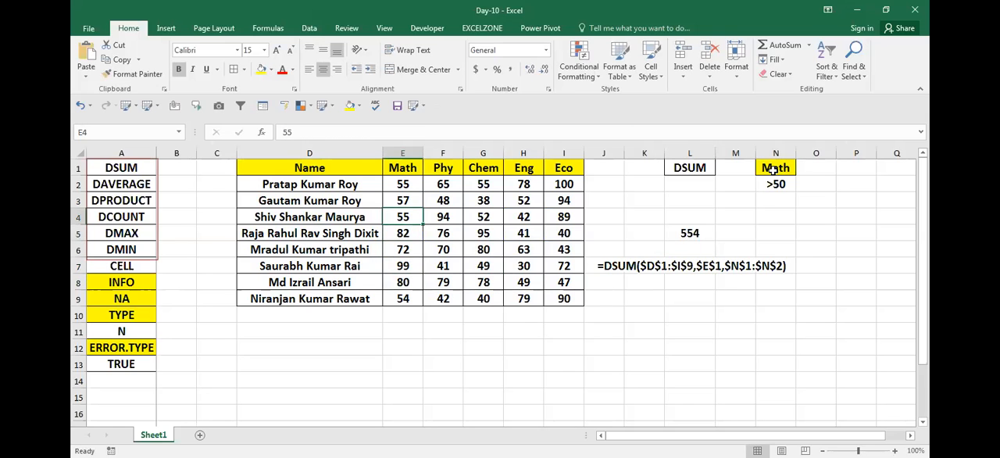
key("Down")
key("Down")
key("Up")
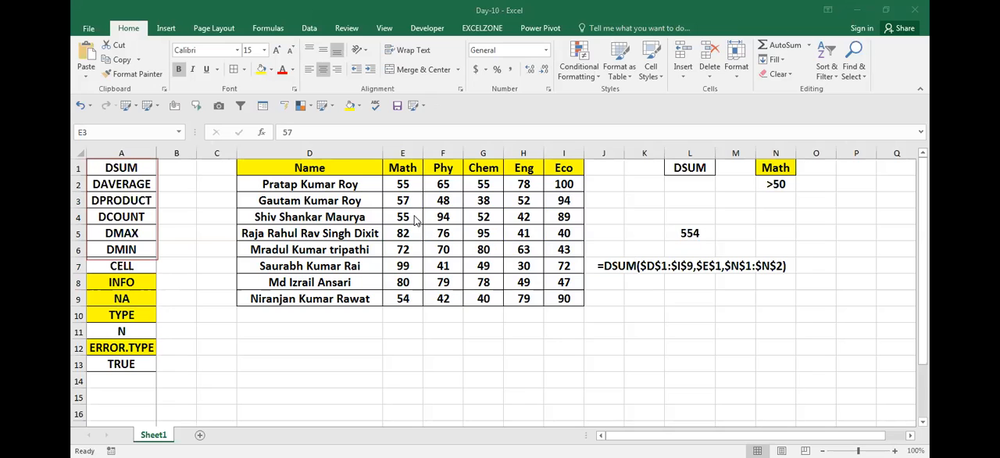
type("50")
key("Return")
- Set the Math marks in E6 to 50 and in E7 to 49
key("Up")
key("Down")
key("Down")
key("Down")
type("50")
key("Return")
type("49")
key("Return")
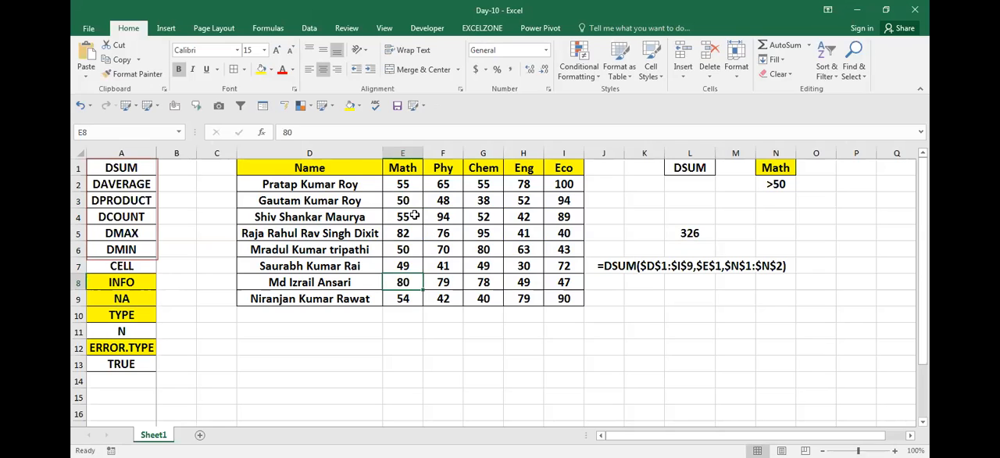
- Draw a red circle around the DSUM result in cell L5
left_click(682, 236)
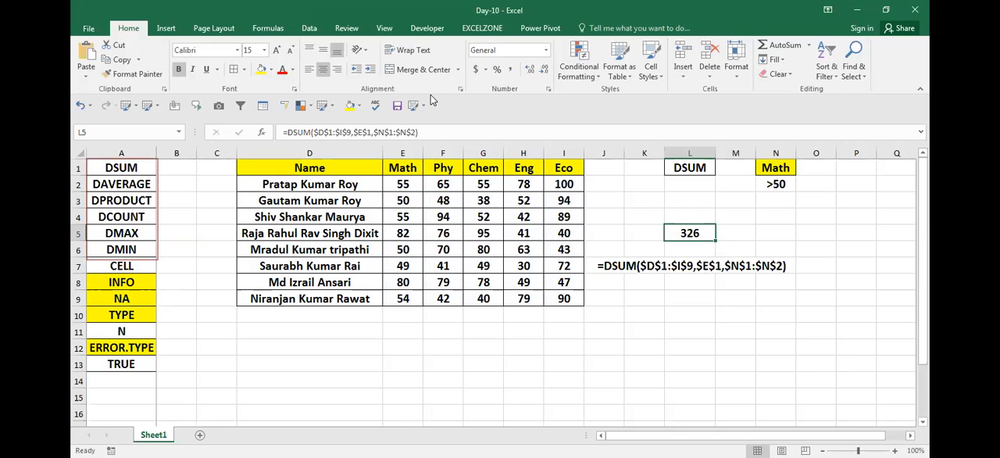
mouse_move(662, 200)
left_mouse_down()
mouse_move(741, 252)
mouse_move(725, 260)
left_mouse_up()
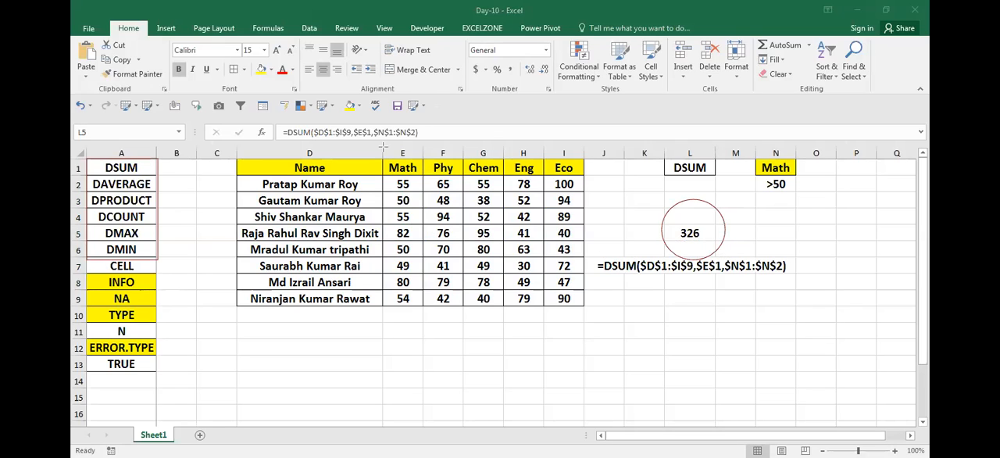
- Set the Math marks in E3 to 51 and in E5 to 50
left_click(396, 210)
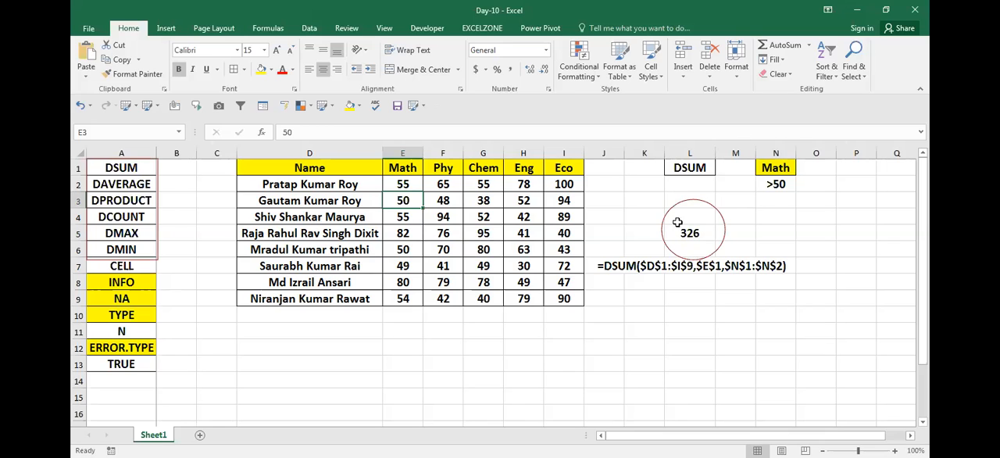
type("51")
key("Return")
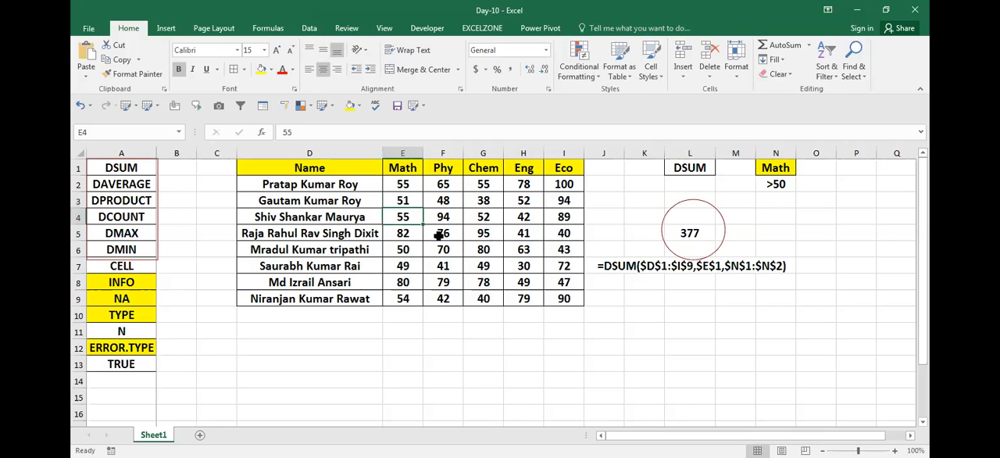
key("Return")
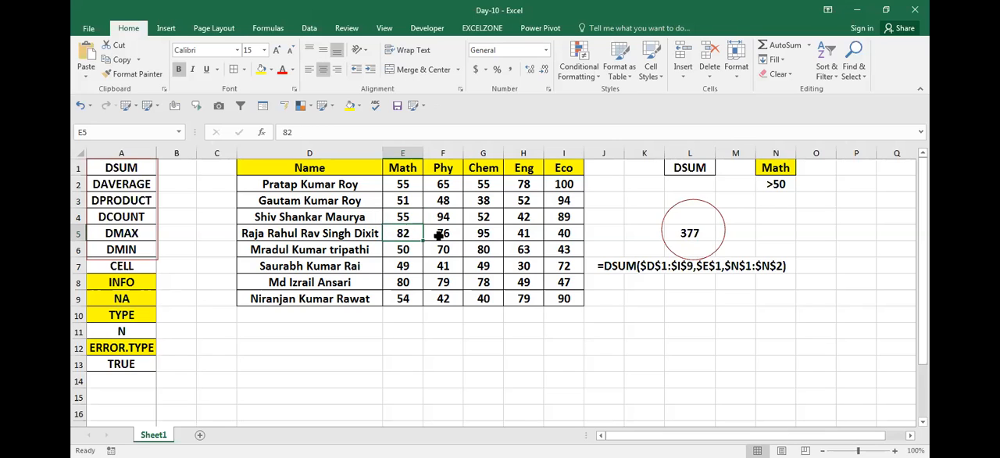
type("50")
key("Return")
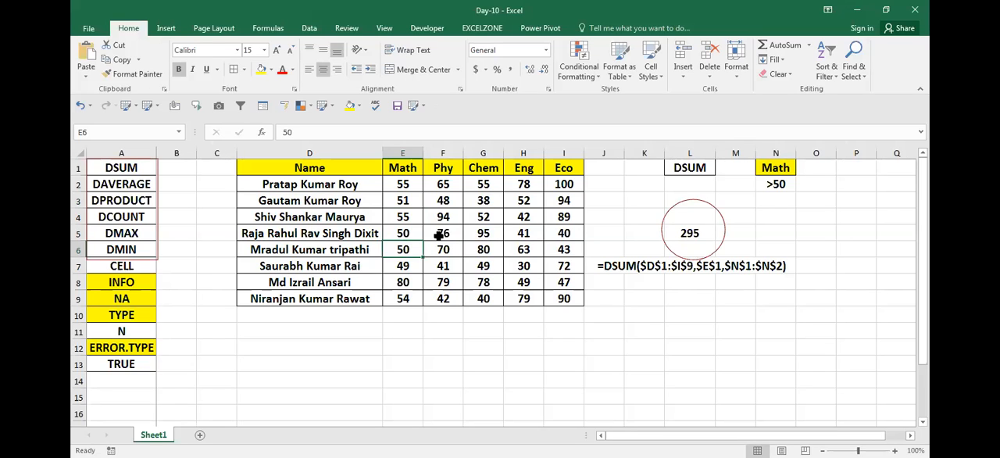
- Begin a DAVERAGE formula in cell H12 below the marks table
left_click(509, 337)
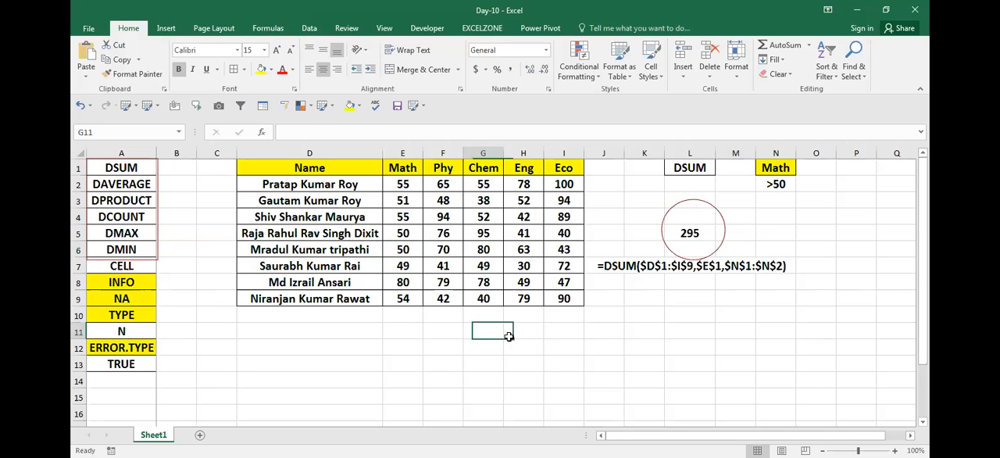
key("Down")
type("=")
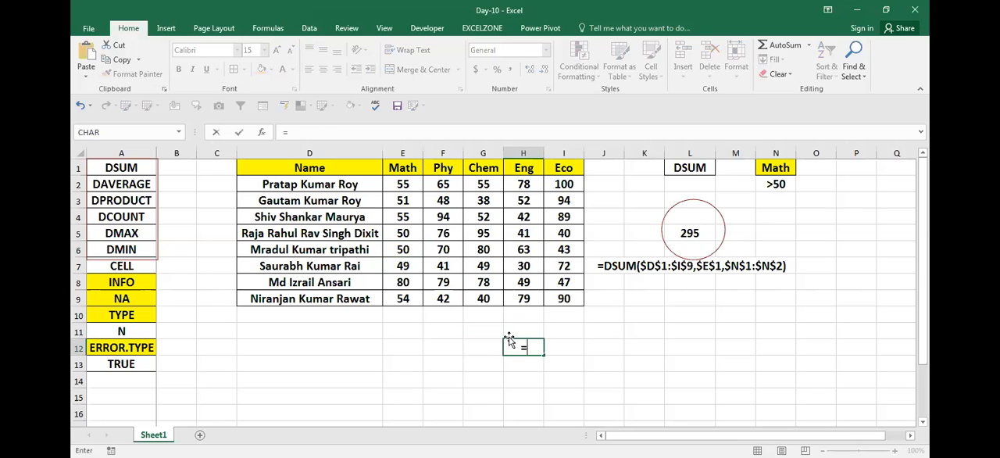
type("d")
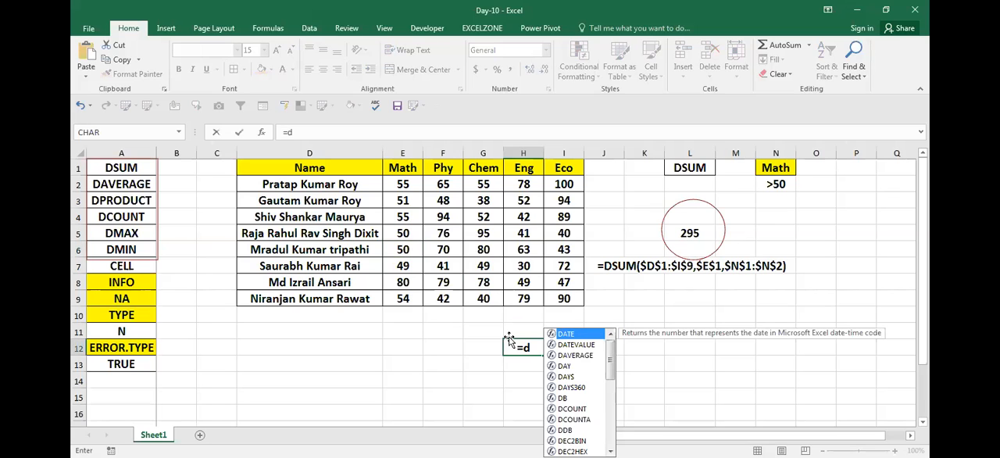
key("Down")
key("Down")
key("Tab")
- Set the database argument of the DAVERAGE formula in H12 to the marks table as absolute range $D$1:$I$9
key("Left")
key("Left")
key("Left")
key("Left")
key("Up")
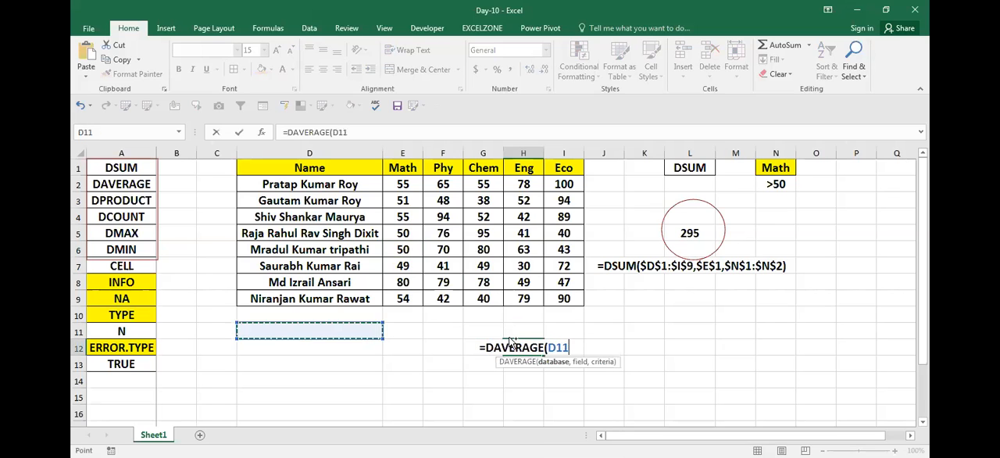
key("ctrl+Up")
key("ctrl+Up")
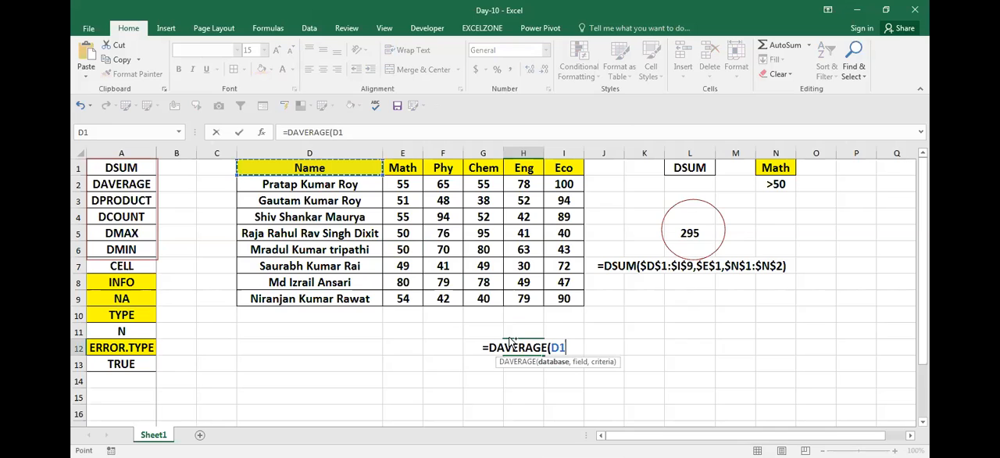
key("ctrl+shift+Right")
key("ctrl+shift+Down")
key("F4")
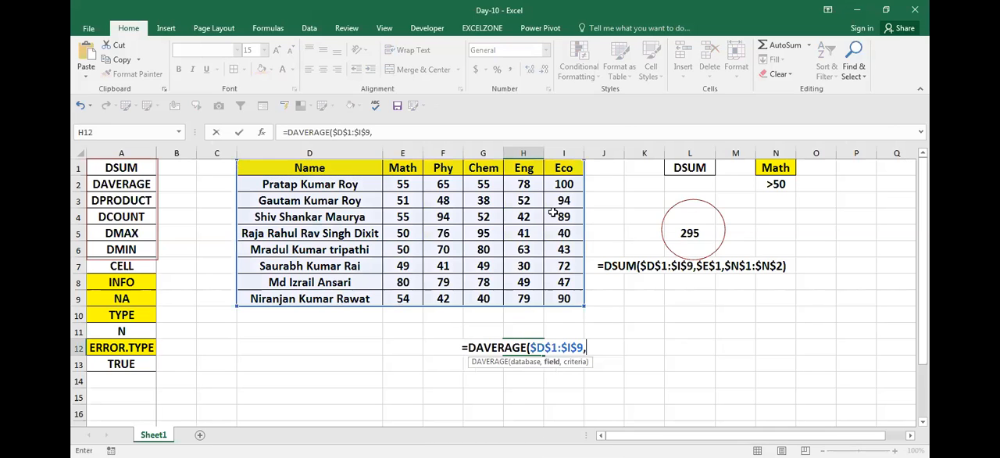
- Complete the H12 DAVERAGE formula with the Phy header $F$1 as field and $N$1:$N$2 as criteria
type(",")
left_click(441, 169)
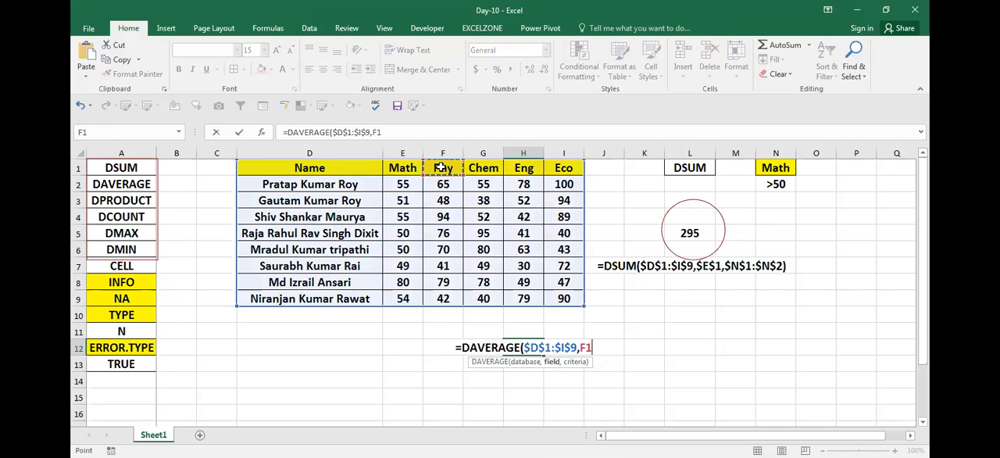
key("F4")
type(",")
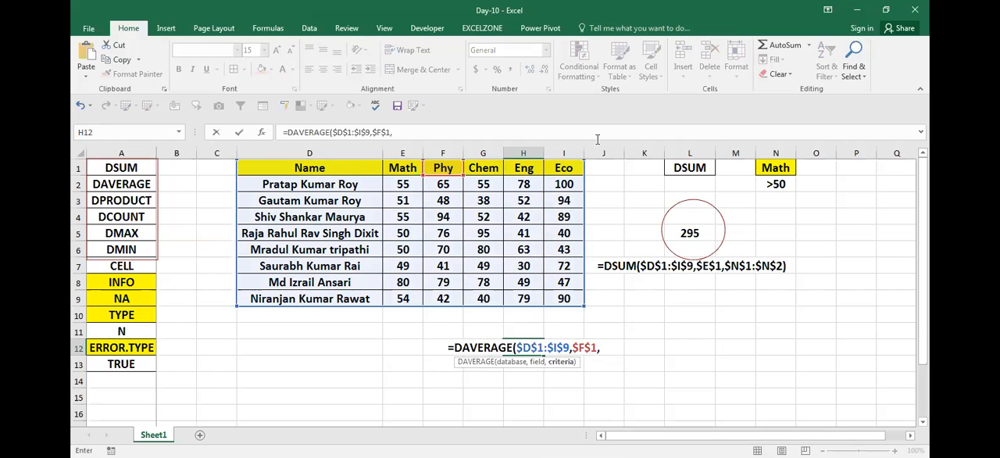
left_click(776, 167)
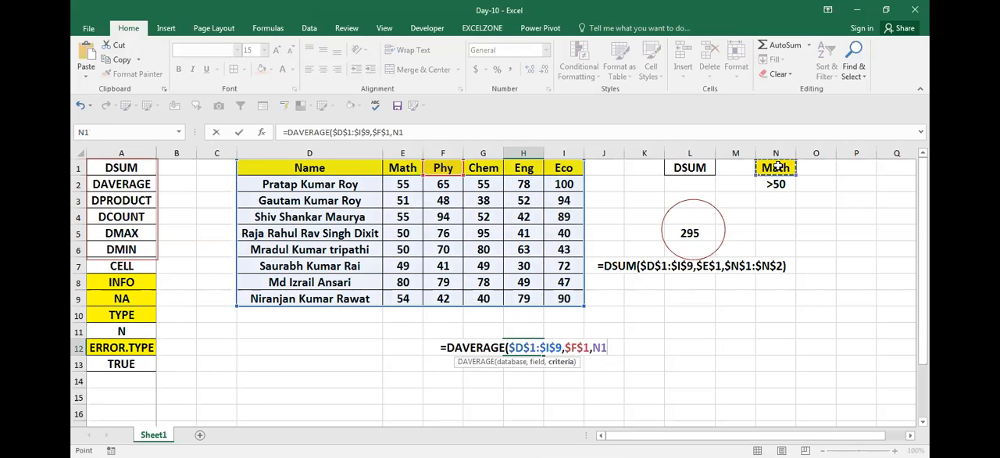
key("shift+Down")
key("F4")
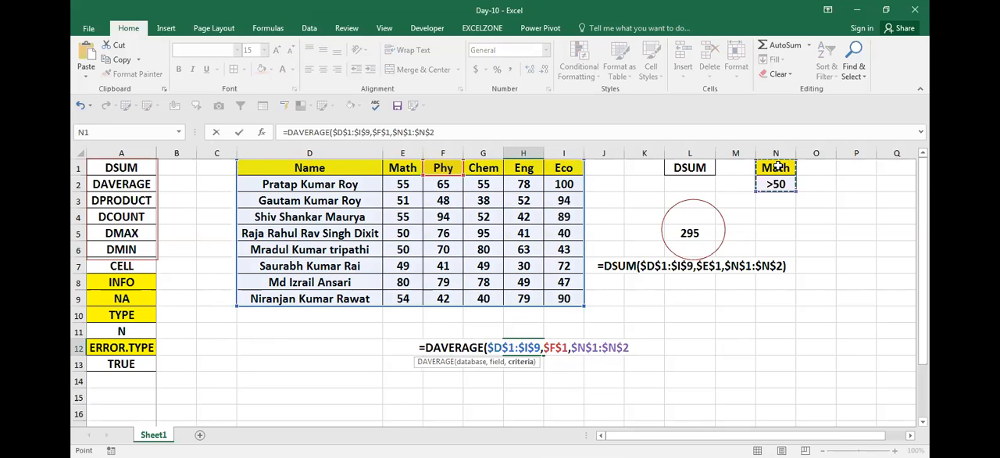
type(")")
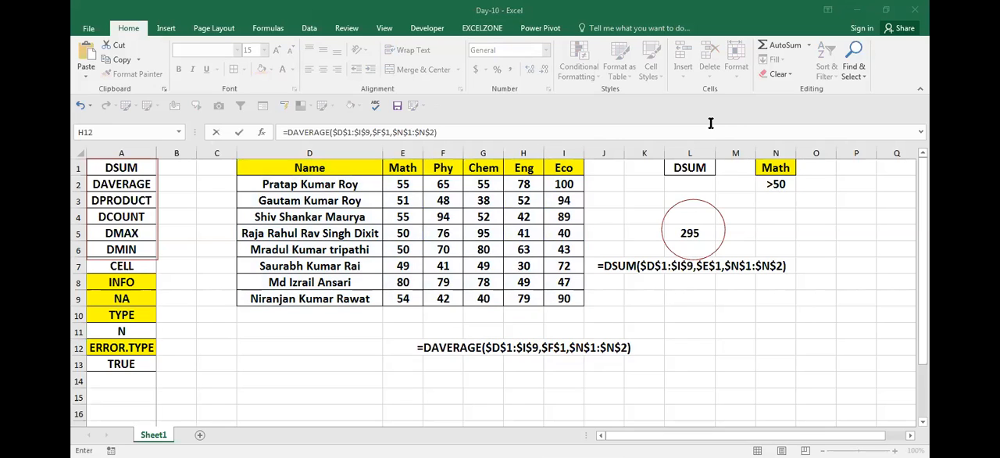
left_click(502, 379)
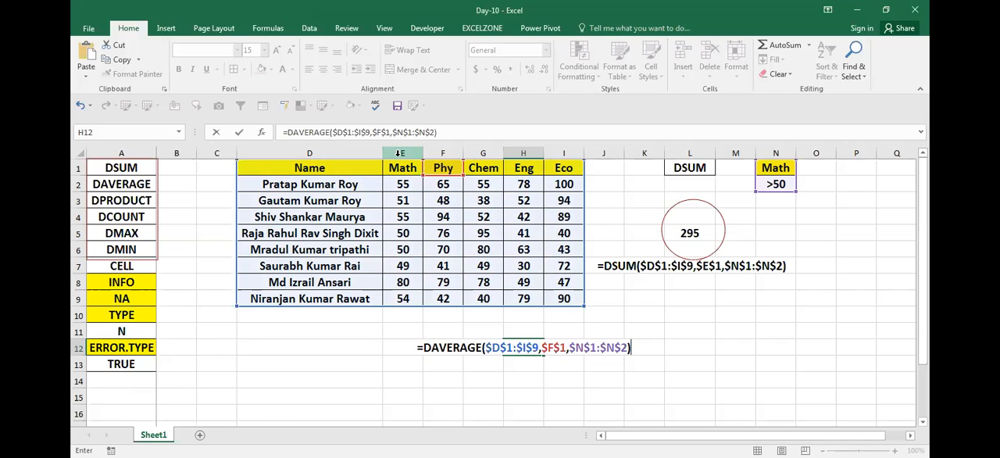
key("alt+Tab")
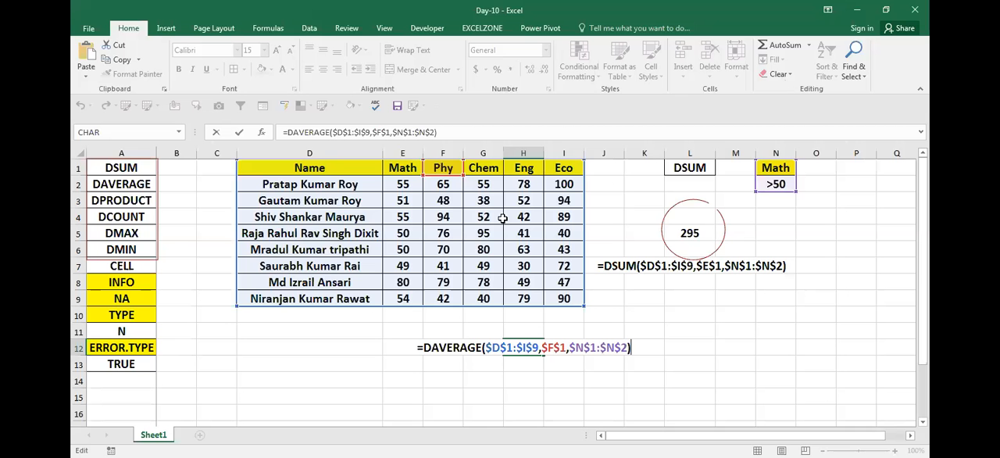
- Set the Phy marks in F3 to 50
left_click(451, 200)
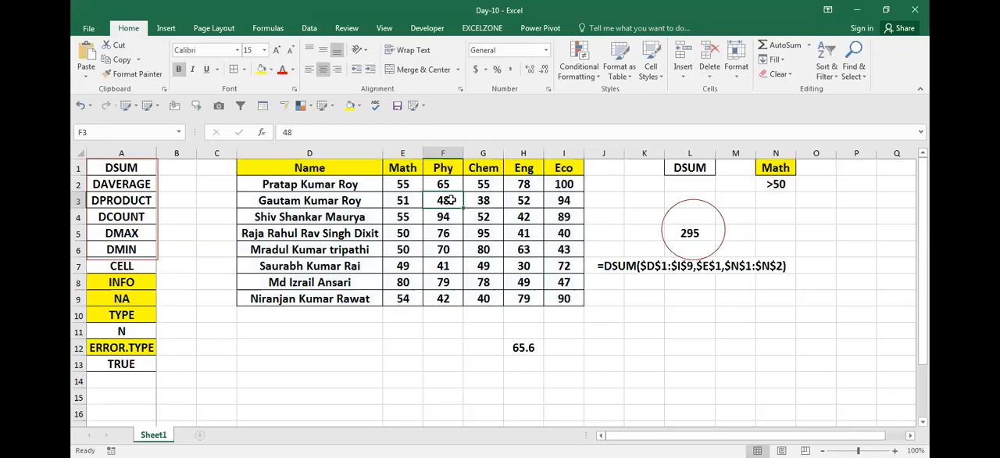
type("56")
key("Return")
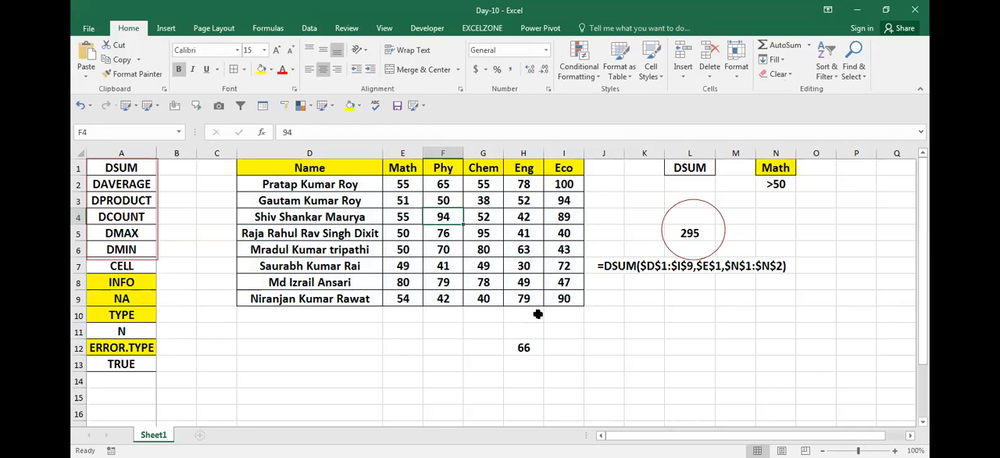
- Delete the DAVERAGE formula from cell H12
left_click(478, 357)
key("Right")
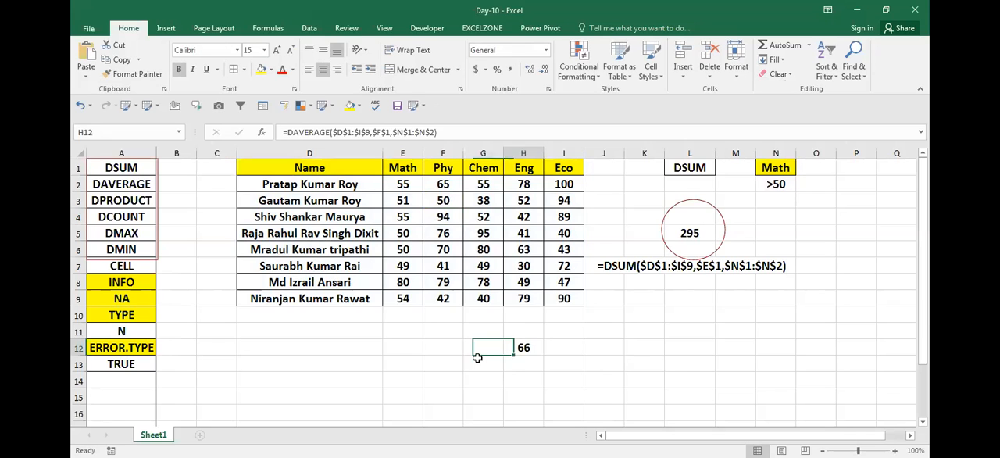
key("Delete")
- Begin a DAVERAGE formula in F12 with the marks table $D$1:$I$9 as its absolute database range
key("Left")
key("Left")
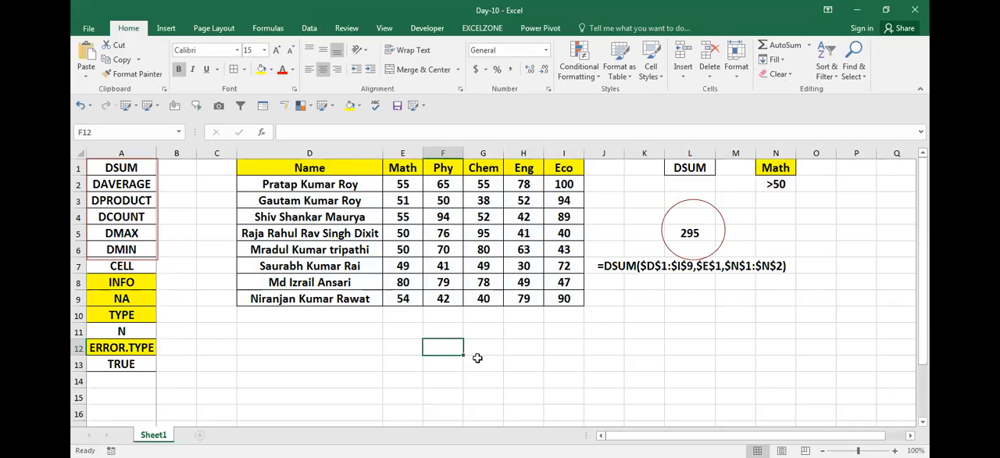
type("=")
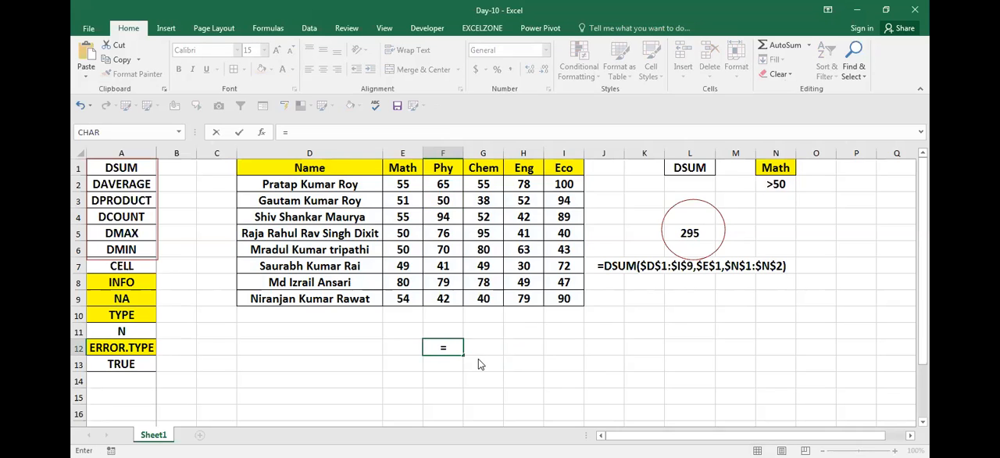
type("d")
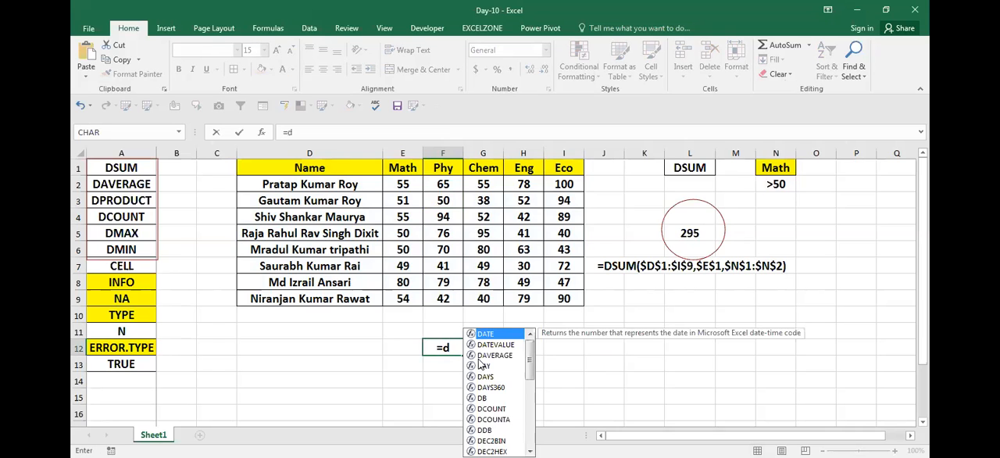
double_click(479, 359)
key("Left")
key("Left")
key("ctrl+Up")
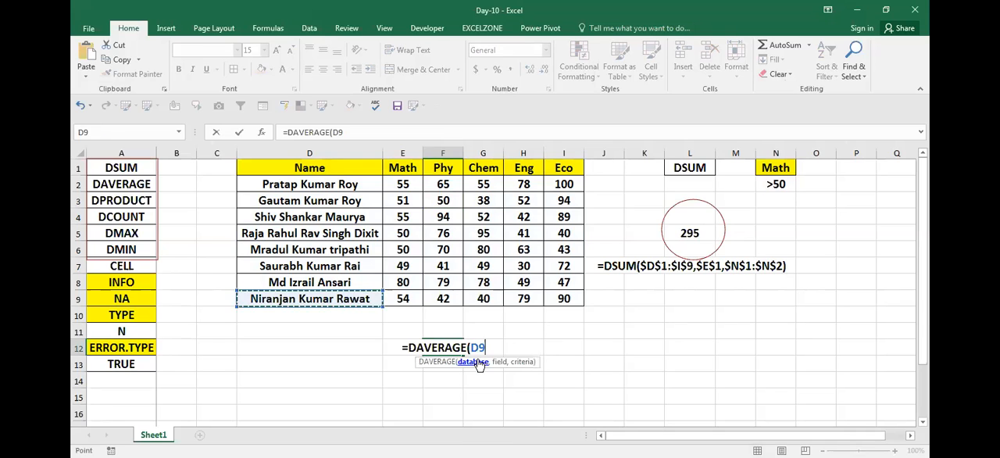
key("ctrl+Up")
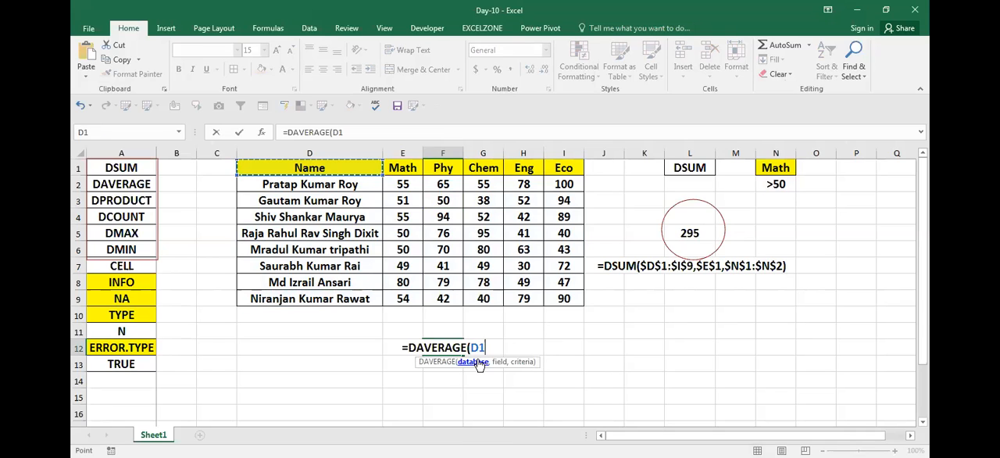
key("ctrl+shift+Right")
key("ctrl+shift+Down")
key("F4")
type(",")
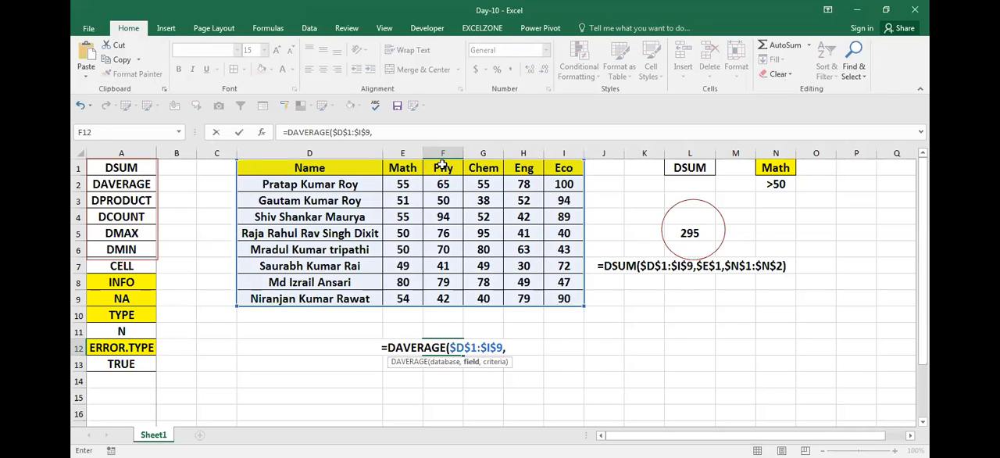
- Complete the F12 DAVERAGE formula with the Phy header $F$1 as field and the blank cells $K$10:$K$11 as criteria
left_click(442, 166)
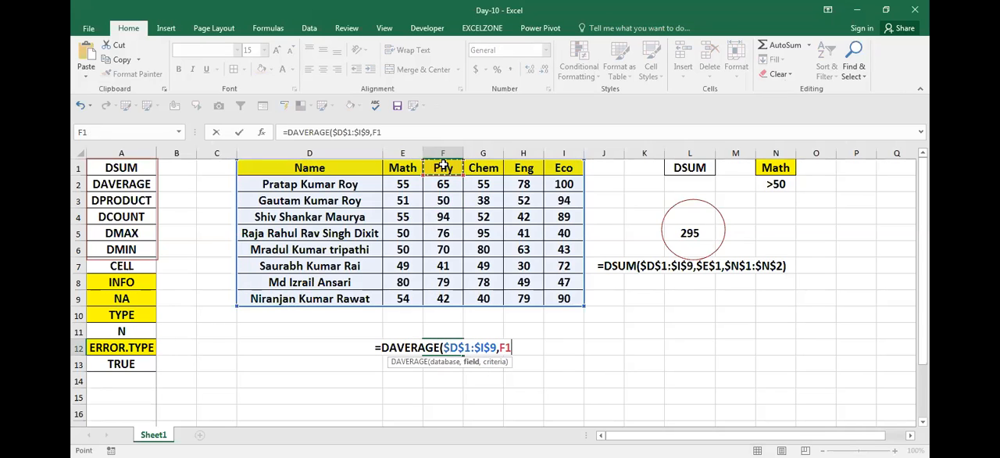
key("F4")
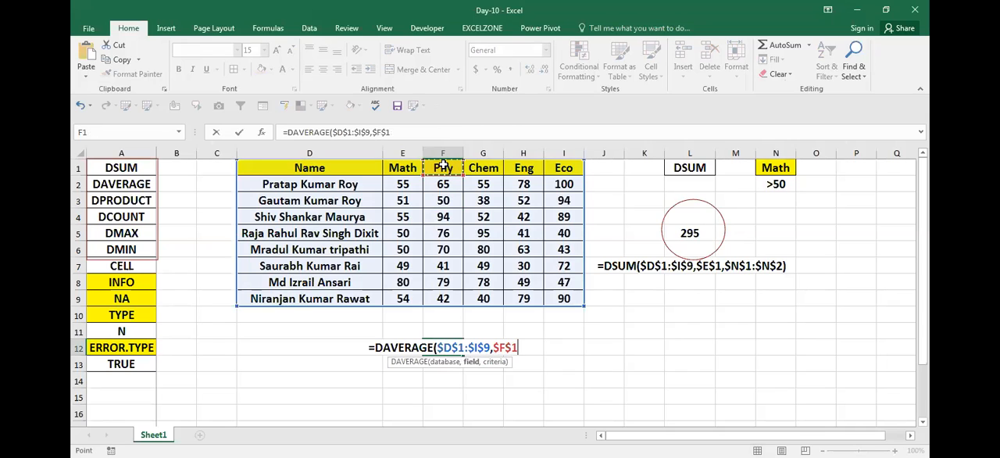
type(",")
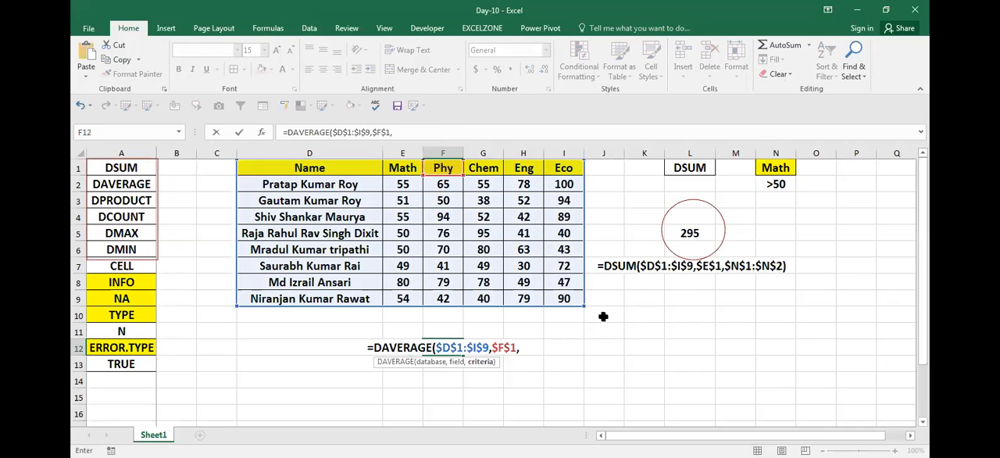
left_click(645, 317)
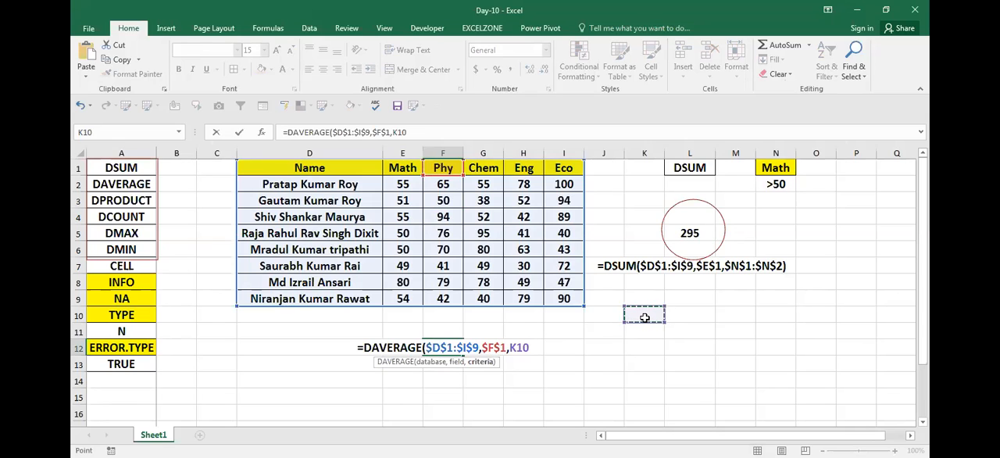
key("shift+Down")
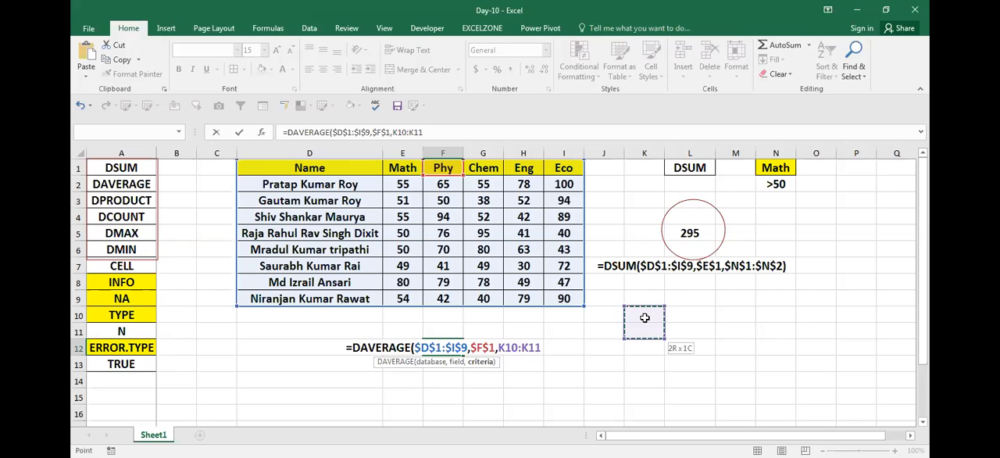
key("F4")
type(")")
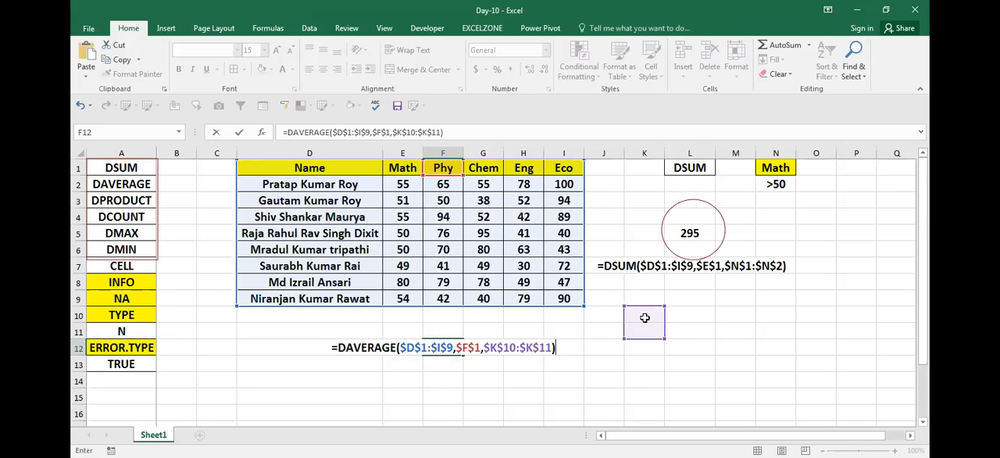
key("Return")
- Examine the ranges referenced by the DAVERAGE formula in F12
key("Up")
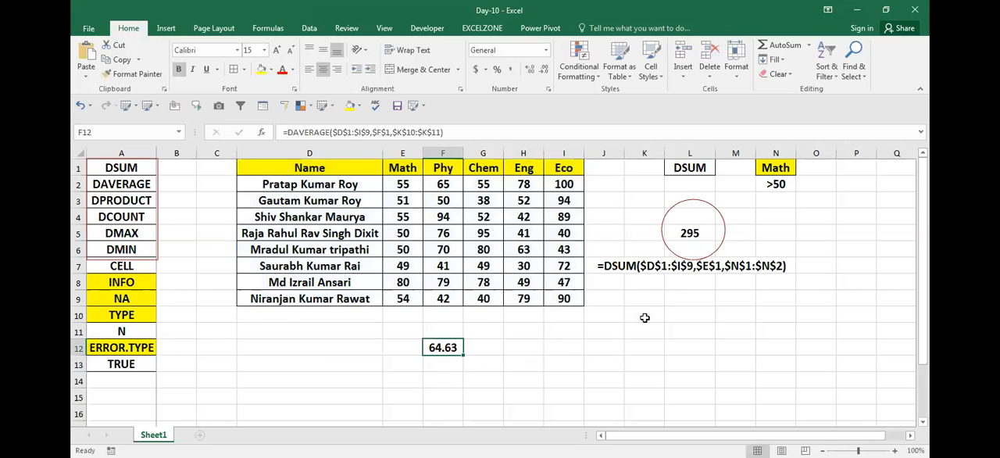
key("F2")
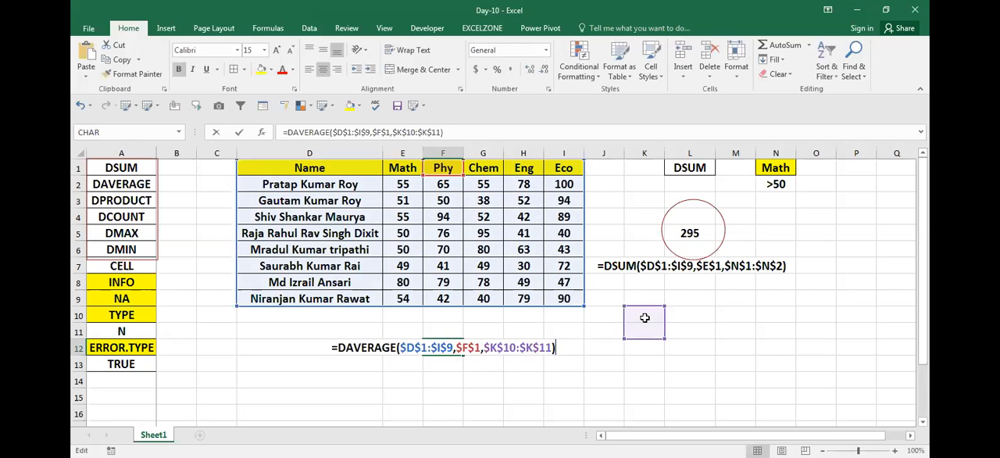
key("Escape")
key("F2")
key("Escape")
key("F2")
key("Escape")
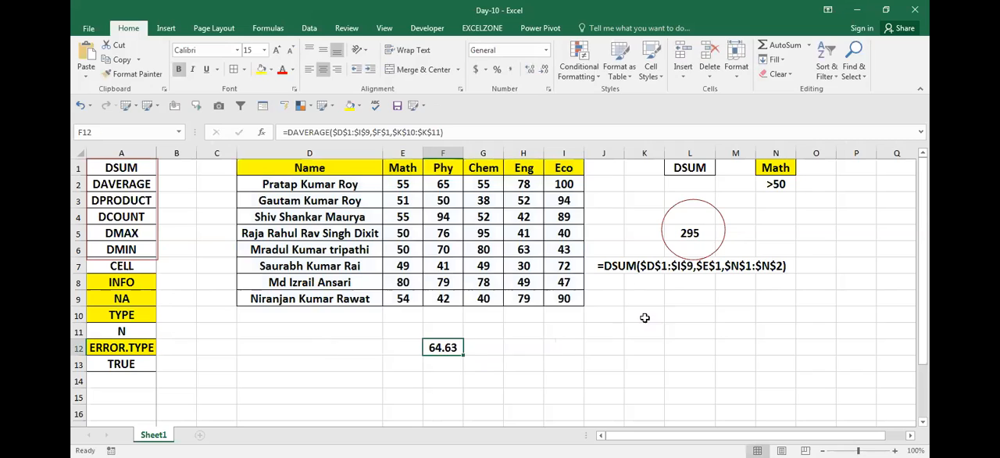
left_click(444, 168)
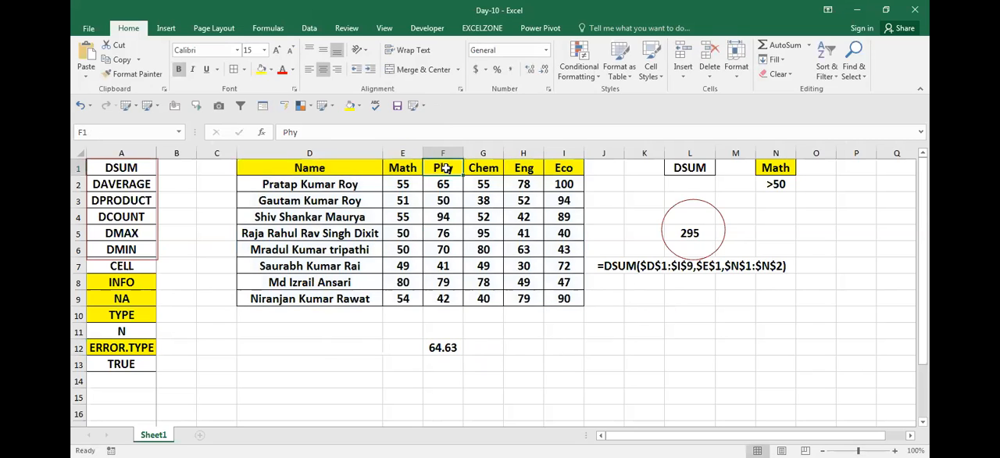
key("ctrl+c")
key("Down")
key("Down")
key("Down")
key("Down")
key("Down")
key("Down")
key("Down")
key("Down")
key("Down")
key("Down")
key("Down")
key("Down")
key("Down")
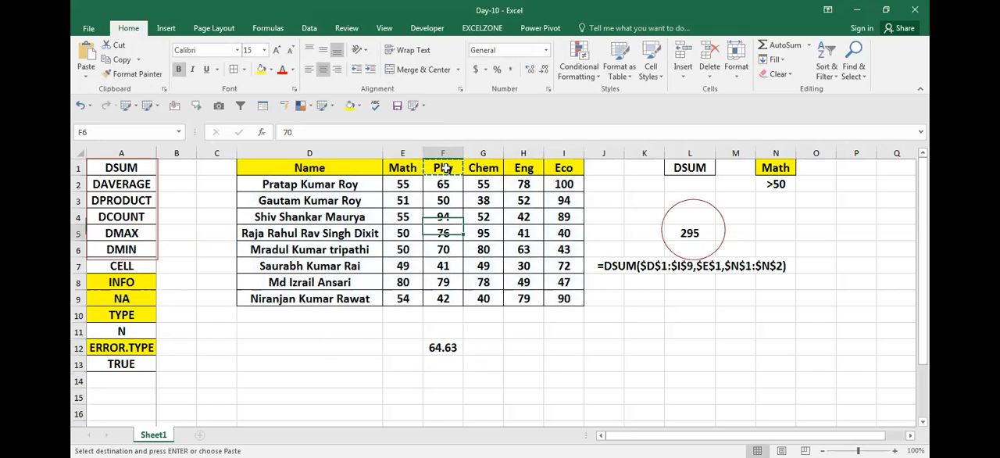
key("Up")
key("Up")
key("F2")
key("Escape")
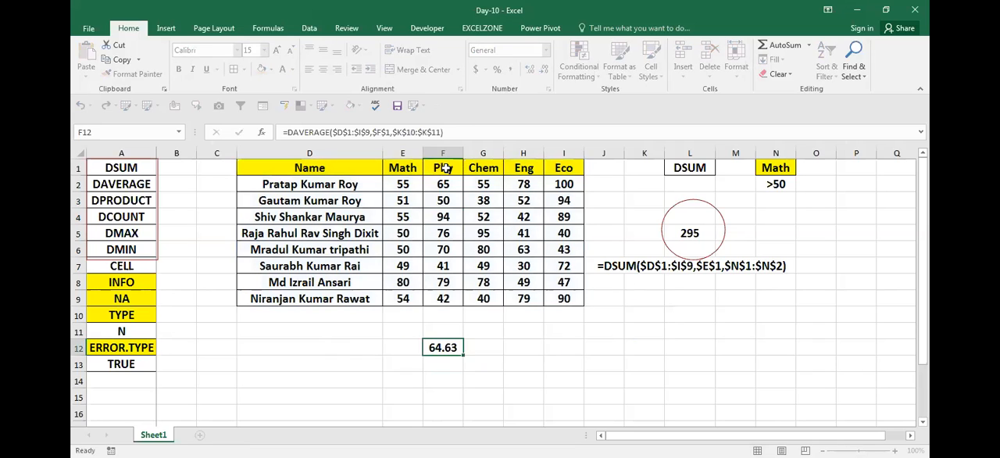
key("Escape")
- Fill the criteria cells K10:K11 with yellow
key("Right")
key("Right")
key("Right")
key("Right")
key("Up")
key("Up")
key("Right")
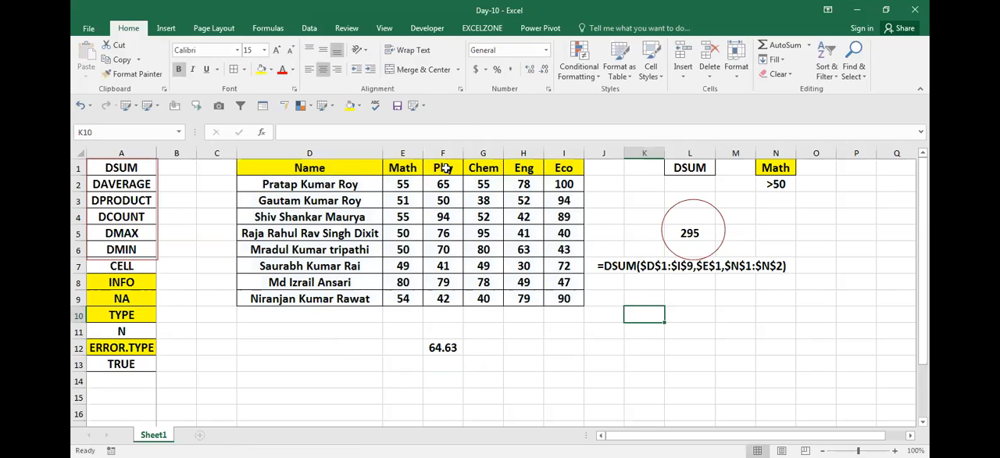
key("shift+Down")
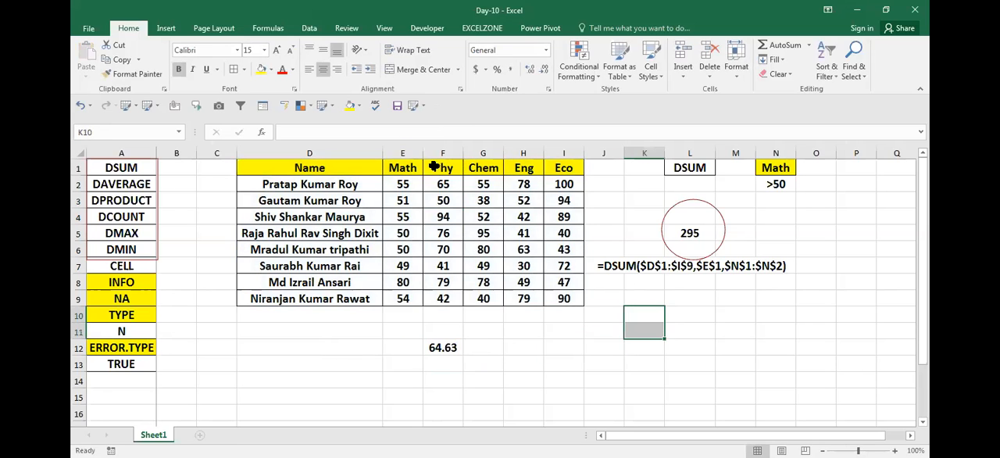
left_click(349, 107)
- Copy the Phy header from F1 into the yellow criteria cell K10
key("Down")
key("Left")
key("Left")
key("Left")
key("ctrl+Up")
key("ctrl+Up")
key("Left")
key("Left")
key("ctrl+c")
key("Down")
key("Down")
key("Down")
key("Down")
key("Down")
key("Down")
key("Down")
key("Down")
key("Down")
key("Down")
key("Down")
key("Down")
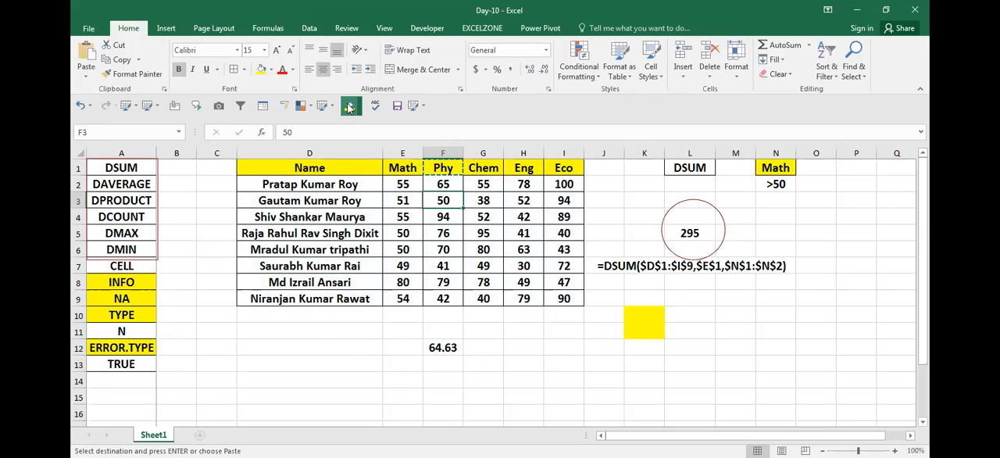
key("Right")
key("Right")
key("Right")
key("Right")
key("Up")
key("Up")
key("Up")
key("Right")
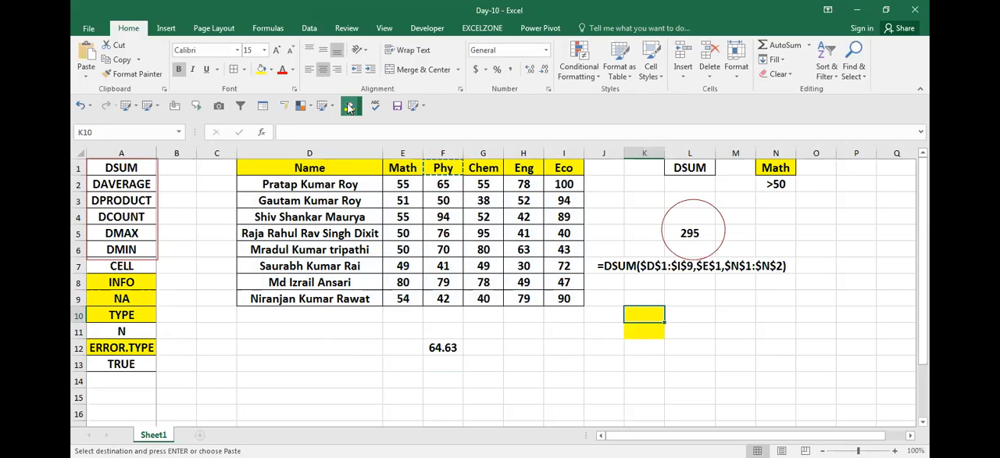
key("ctrl+v")
- Enter the criterion >60 in K11 below the Phy criteria header
key("Down")
type(">")
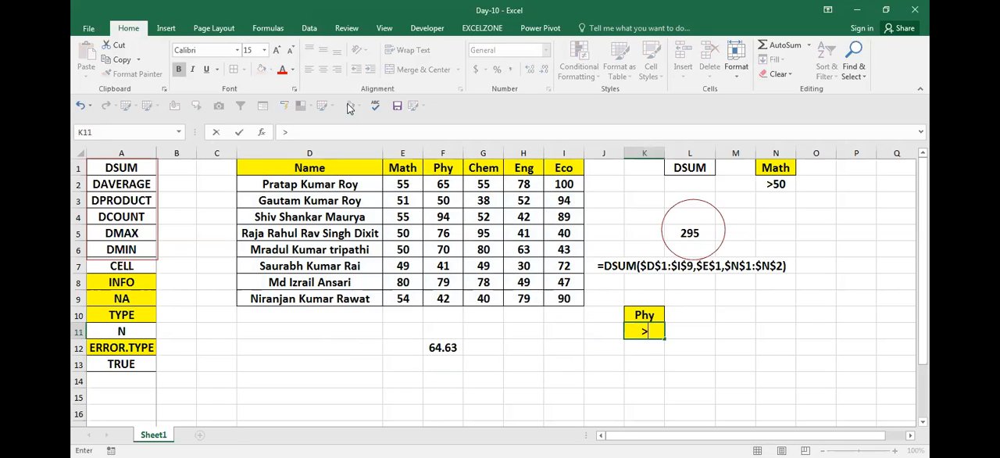
type("60")
key("Return")
- Copy the DAVERAGE formula from F12 and place it as visible text in G14
key("Left")
key("Left")
key("Left")
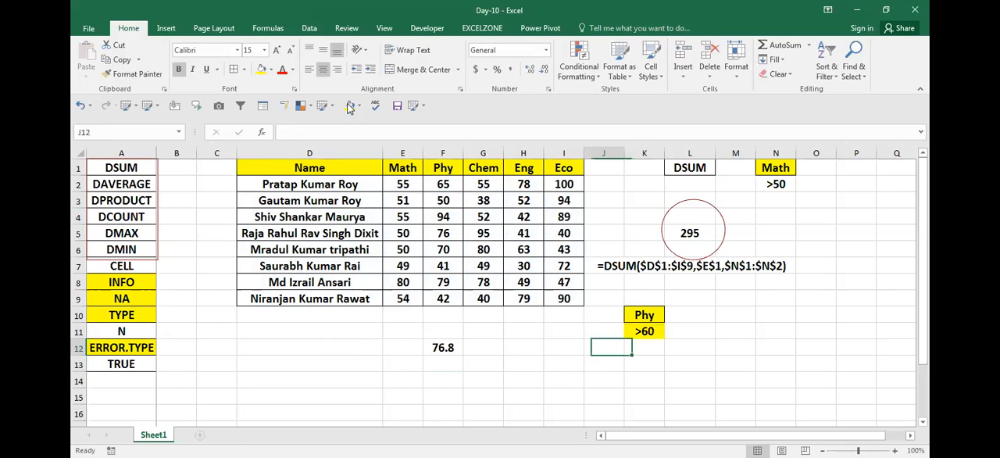
key("Left")
key("Left")
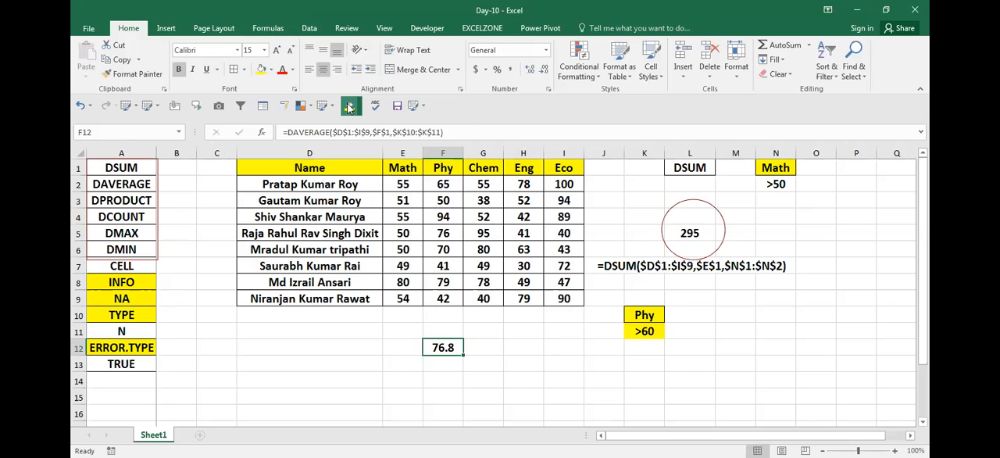
key("F2")
key("ctrl+shift+Left")
key("ctrl+shift+Left")
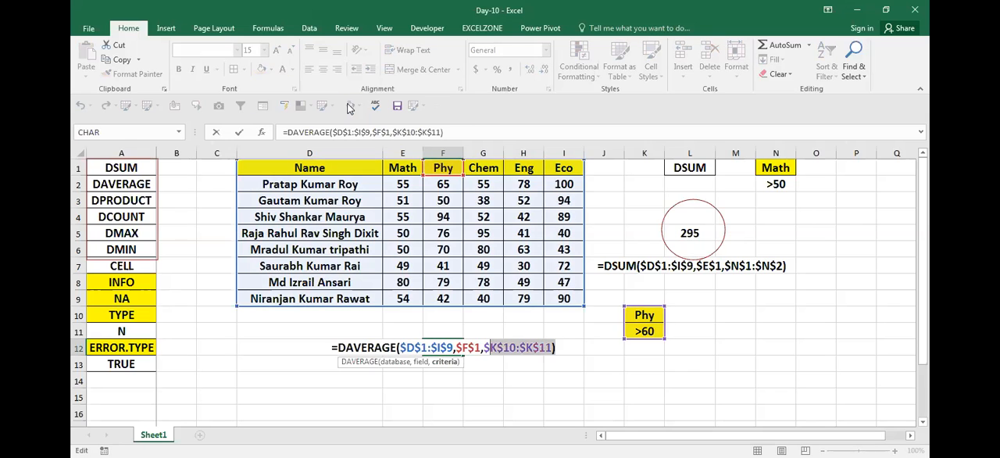
key("ctrl+shift+Home")
key("ctrl+c")
key("Return")
key("Down")
key("Right")
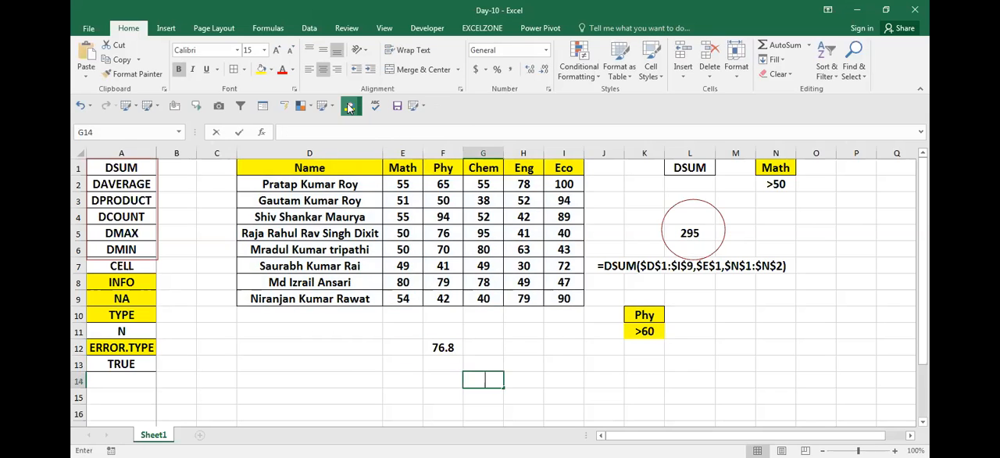
key("F2")
key("ctrl+v")
key("Up")
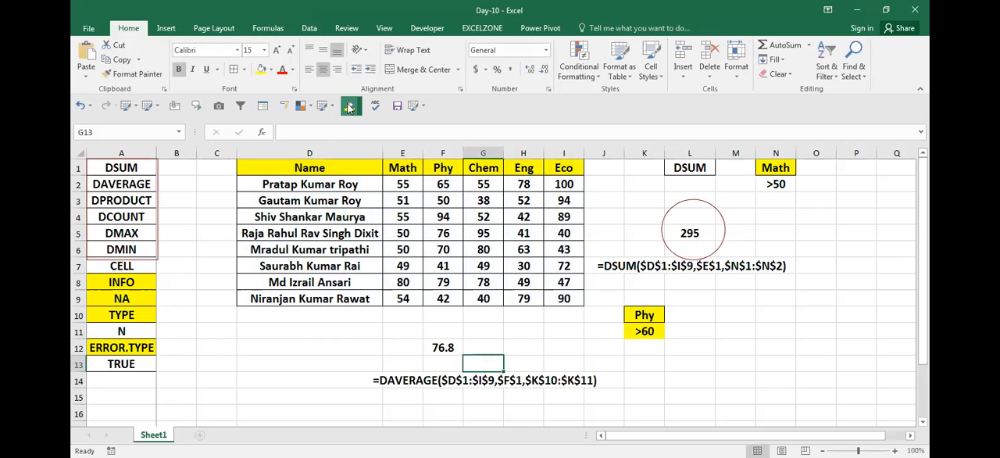
- Change the Phy criterion in K11 to =50
key("Up")
key("Up")
key("Right")
key("Right")
key("Right")
key("Right")
type("=")
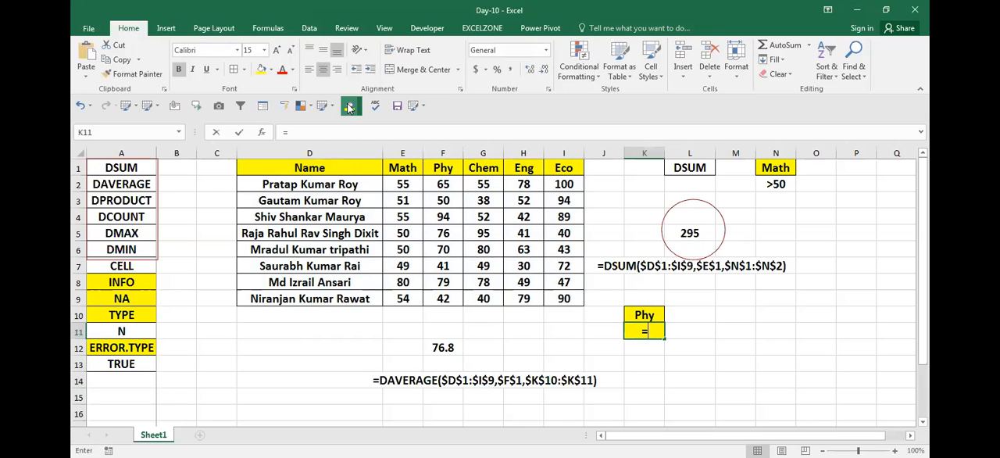
type("50")
key("Return")
- Examine the DAVERAGE result in F12 and its referenced ranges with the =50 criterion
key("Up")
key("Left")
key("Left")
key("Left")
key("Left")
key("Down")
key("Left")
key("F2")
key("Escape")
key("F2")
key("Escape")
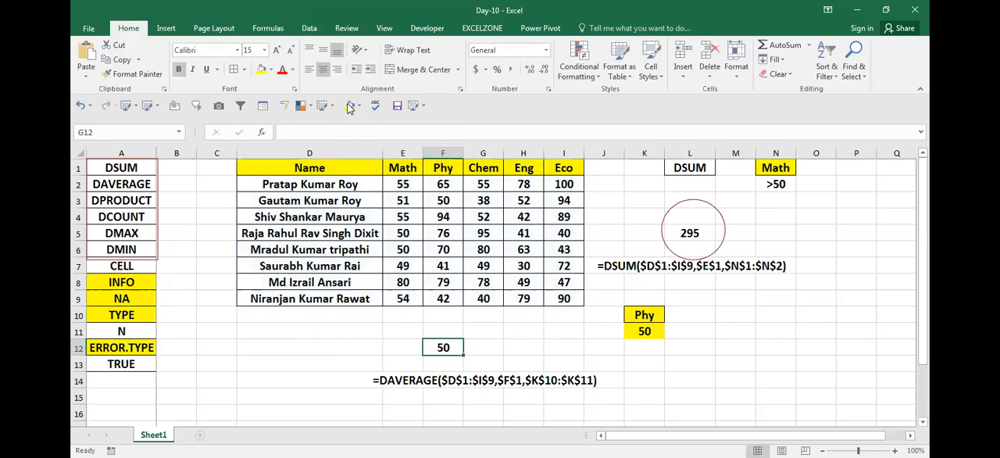
- Edit the Phy criterion in K11 to <>50
key("Right")
key("Right")
key("Right")
key("Right")
key("Left")
key("Right")
key("Right")
key("Up")
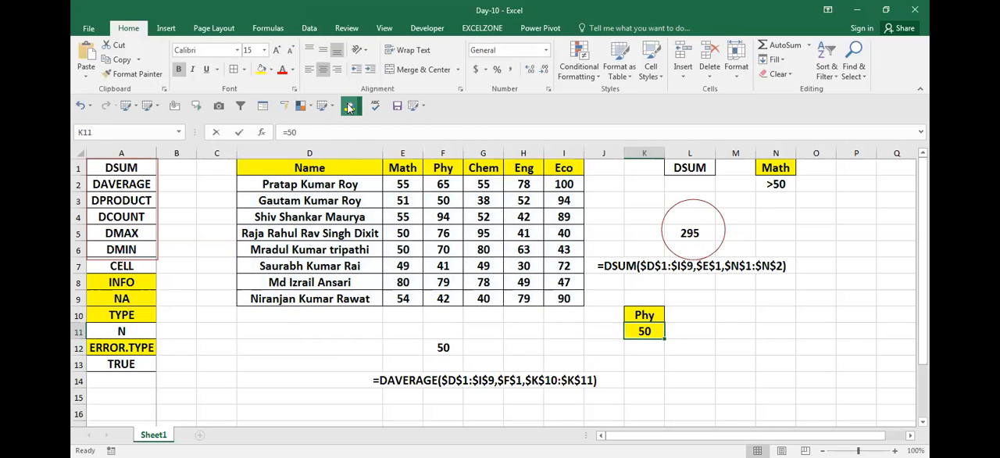
key("F2")
key("Left")
key("Left")
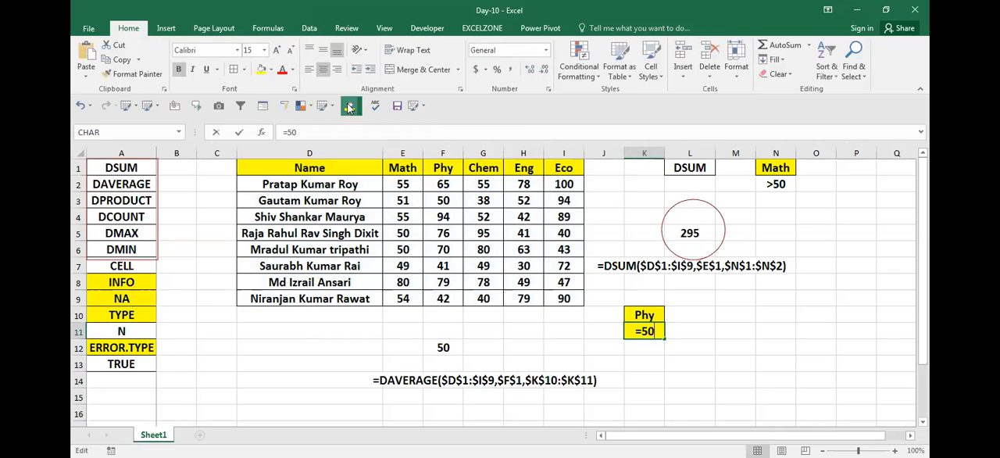
key("BackSpace")
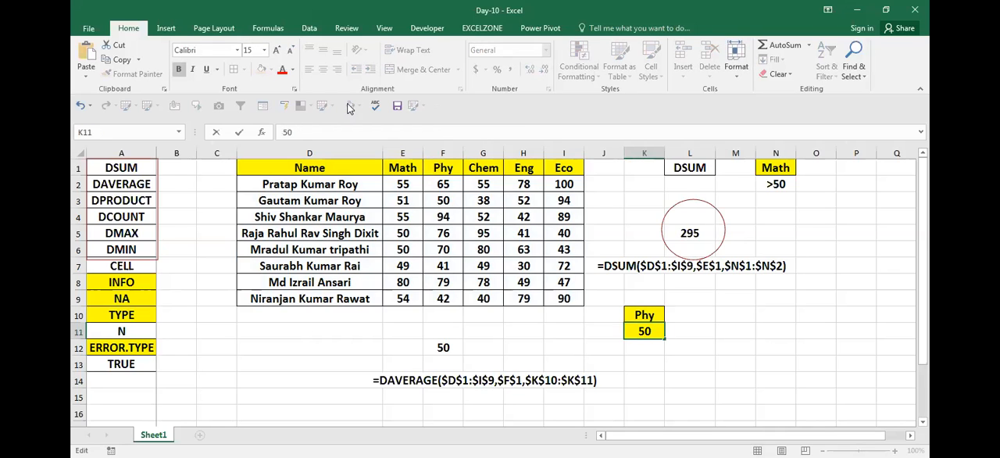
type("<>")
key("ctrl+Return")
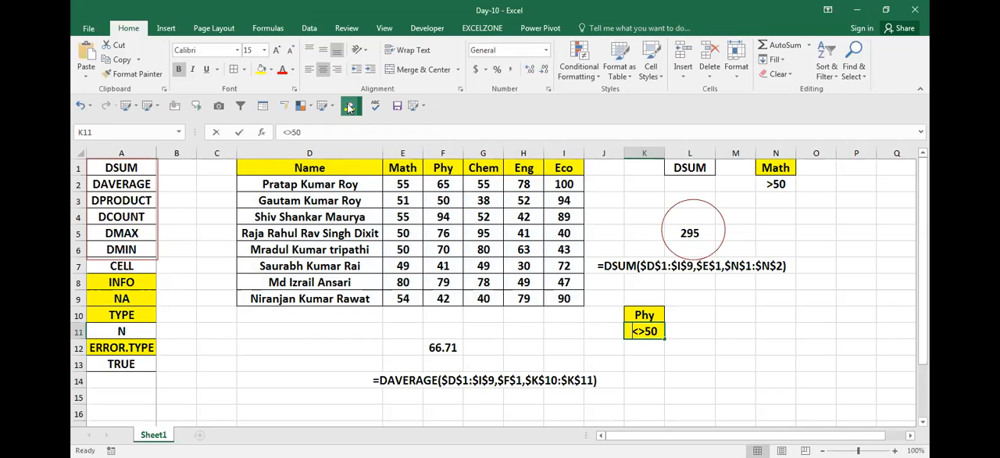
key("Return")
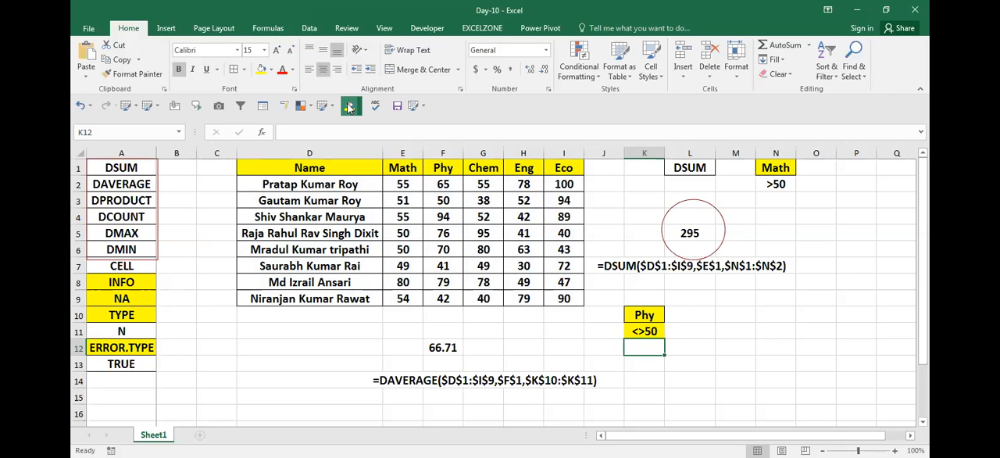
- Replace the Phy criterion in K11 with <50
key("Up")
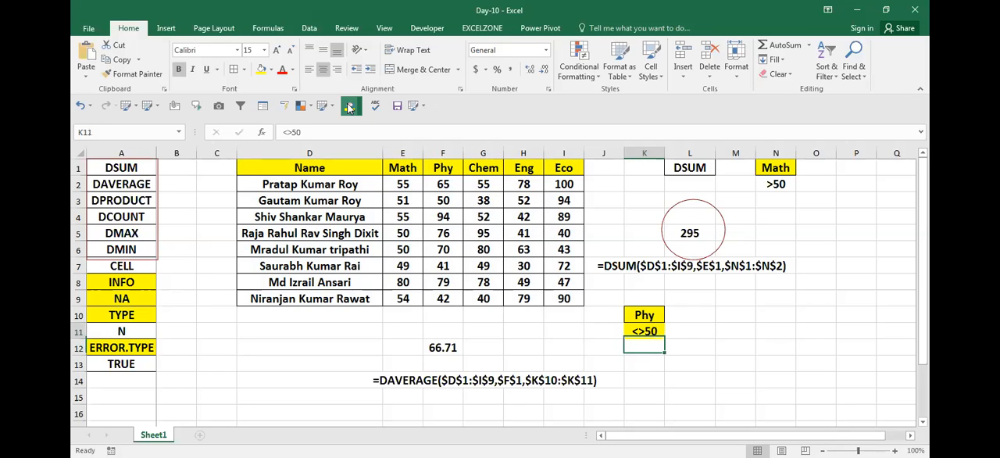
type("<50")
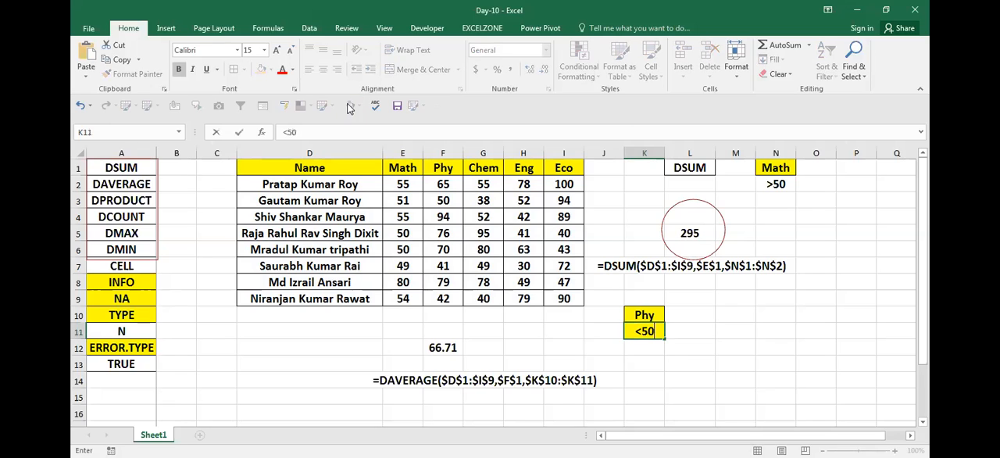
key("ctrl+Return")
- Check the lower Phy marks in F7:F9 against the DAVERAGE result in F12
key("Left")
key("Left")
key("Left")
key("Left")
key("Left")
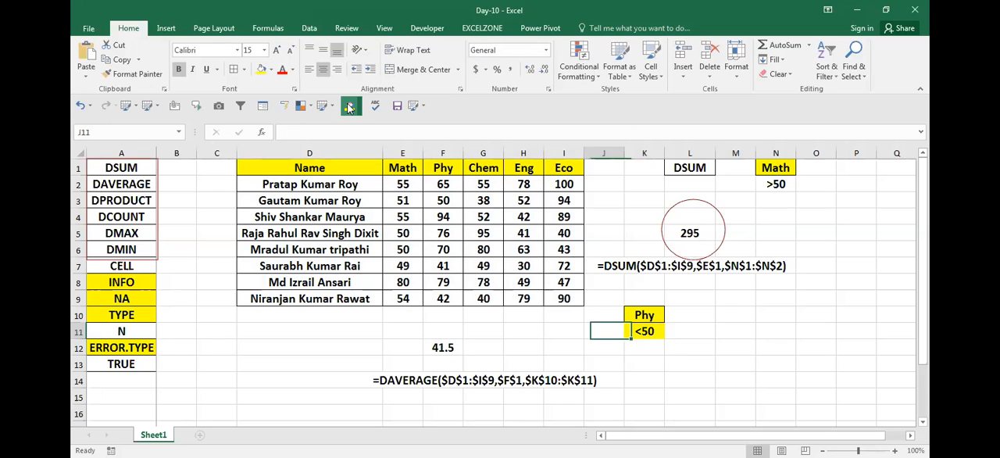
key("Up")
key("Up")
key("Up")
key("Up")
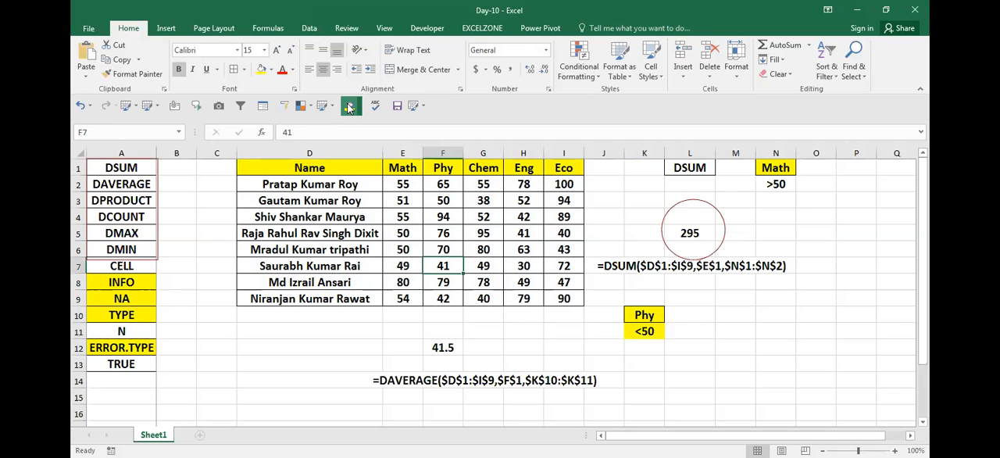
key("Down")
key("Down")
key("Down")
key("Up")
key("Up")
key("Up")
key("Up")
key("Down")
key("Down")
key("Down")
key("Down")
key("Down")
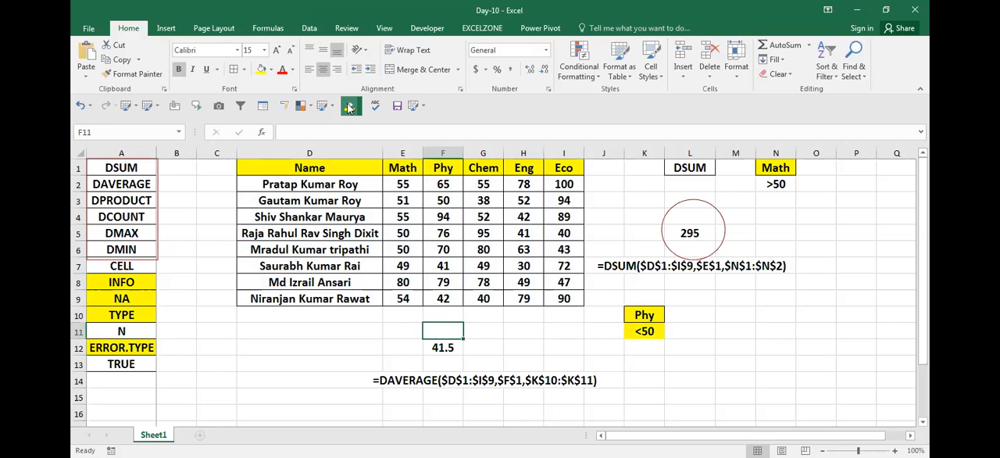
- Review the database function names listed at the start of column A
key("Left")
key("Left")
key("Left")
key("Left")
key("Left")
key("Down")
key("Right")
key("Left")
key("ctrl+Up")
key("Down")
key("Up")
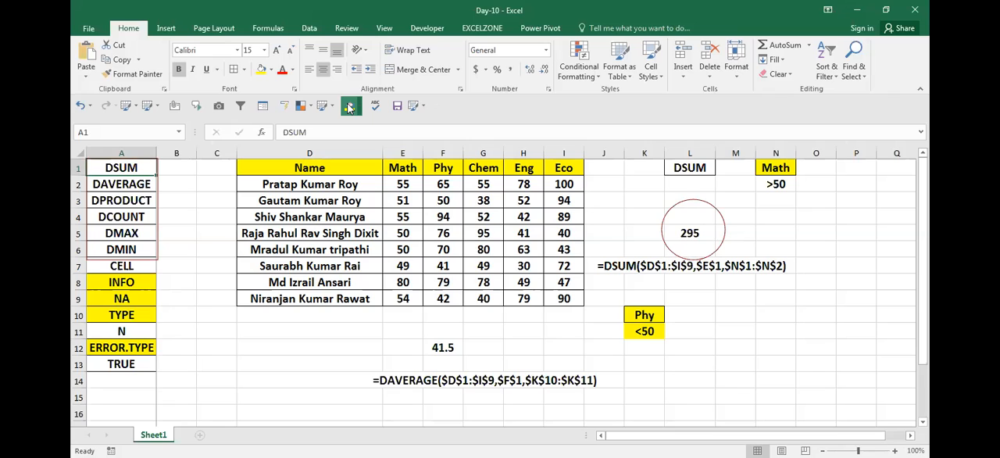
key("Right")
key("Right")
key("Right")
key("Down")
key("Down")
key("Down")
key("Down")
key("Down")
key("Down")
key("Down")
key("Down")
key("Down")
key("Down")
key("Down")
key("Down")
key("Down")
key("Left")
key("Left")
key("Left")
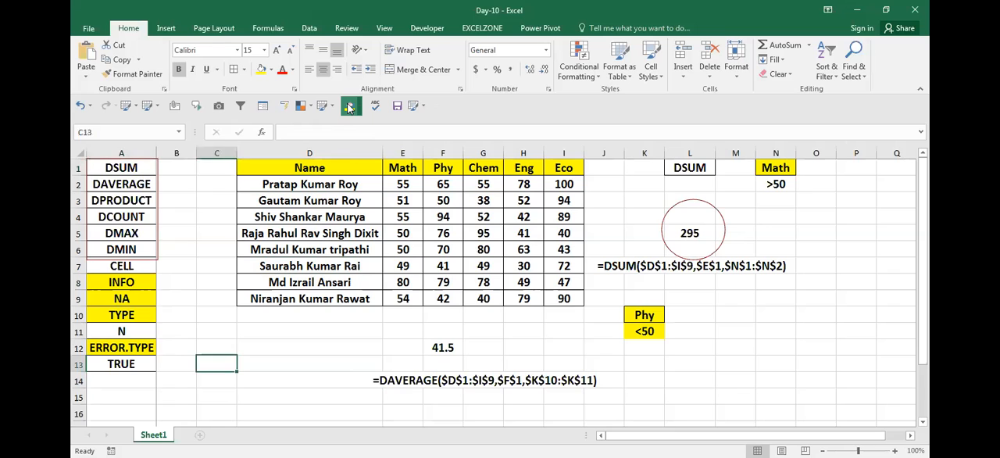
- Examine the database, field and criteria references of the DAVERAGE formula in F12
key("Up")
key("Up")
key("Up")
key("Right")
key("Right")
key("Right")
key("Right")
key("Right")
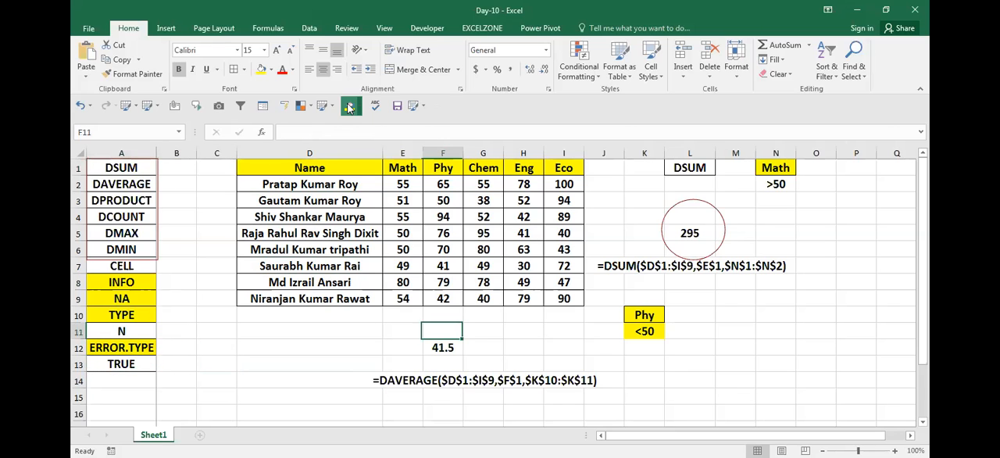
key("Down")
key("F2")
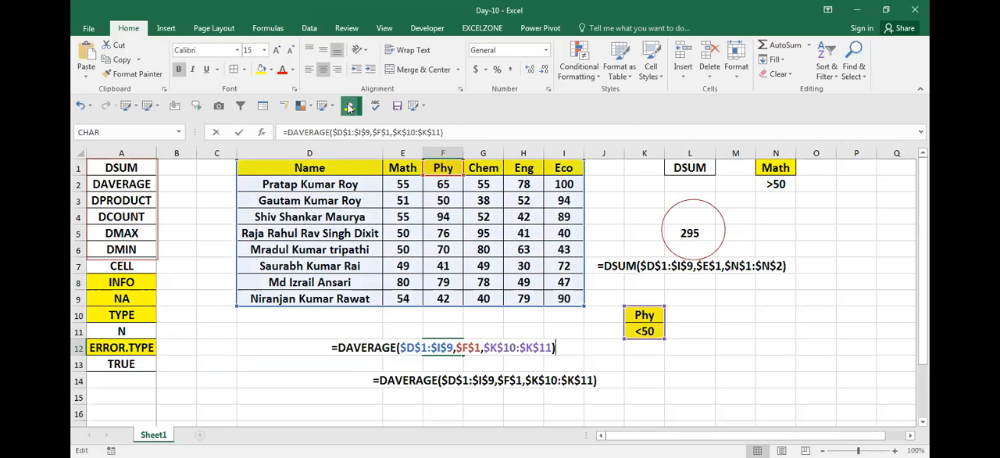
key("Escape")
key("F2")
key("Escape")
key("F2")
key("Escape")
key("F2")
key("Escape")
key("F2")
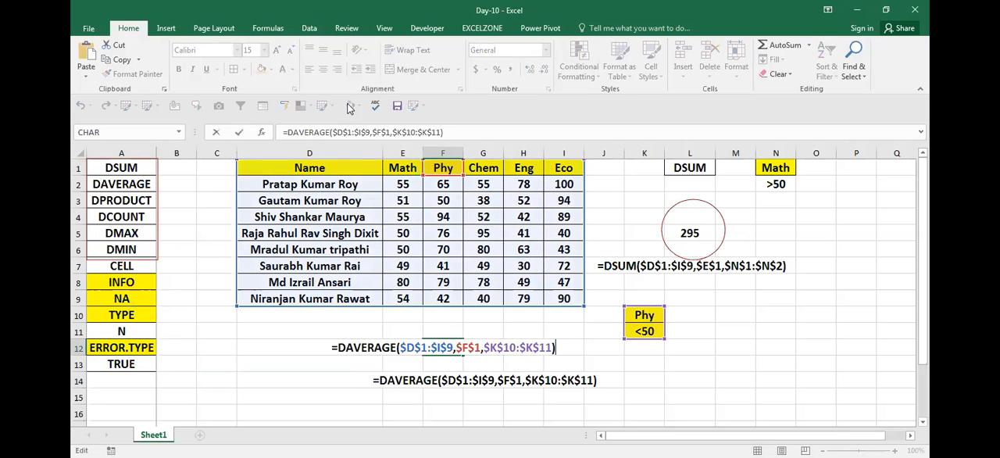
key("Escape")
key("F2")
key("Escape")
key("F2")
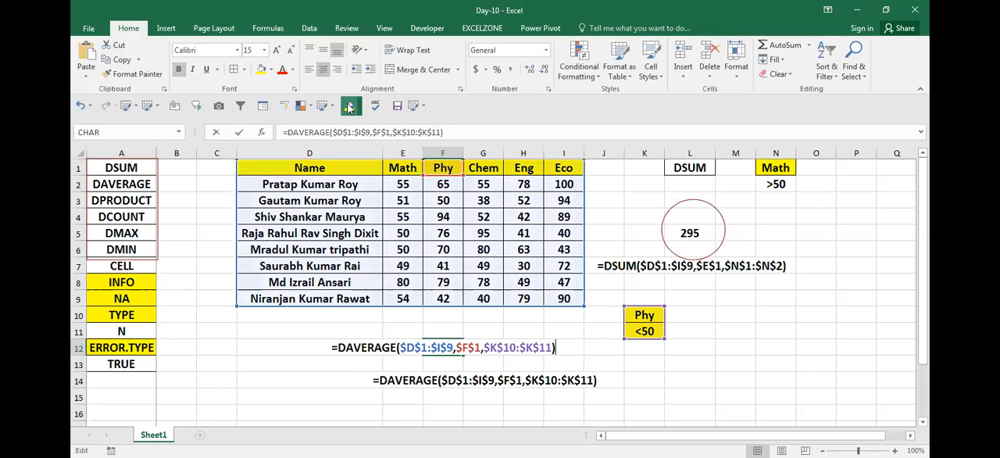
key("Escape")
key("F2")
key("Escape")
key("F2")
key("Escape")
key("F2")
key("Escape")
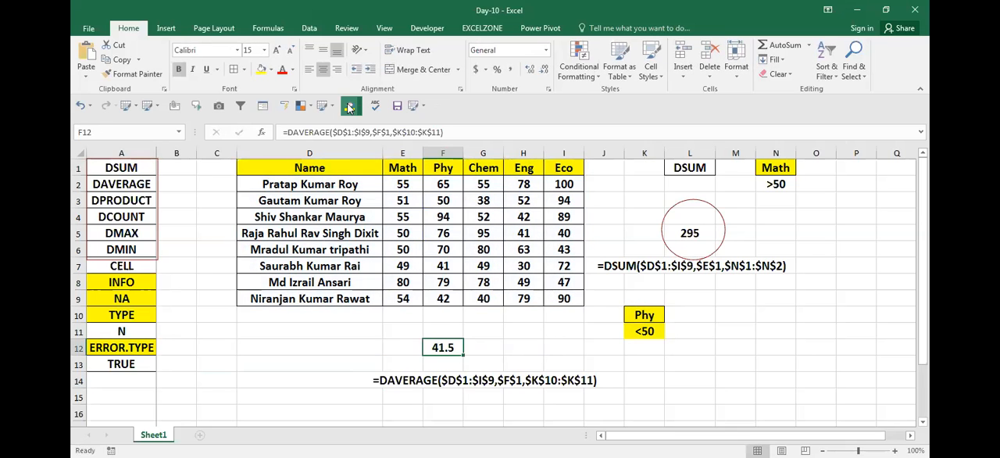
key("F2")
key("Escape")
key("F2")
key("Escape")
key("F2")
key("Escape")
key("F2")
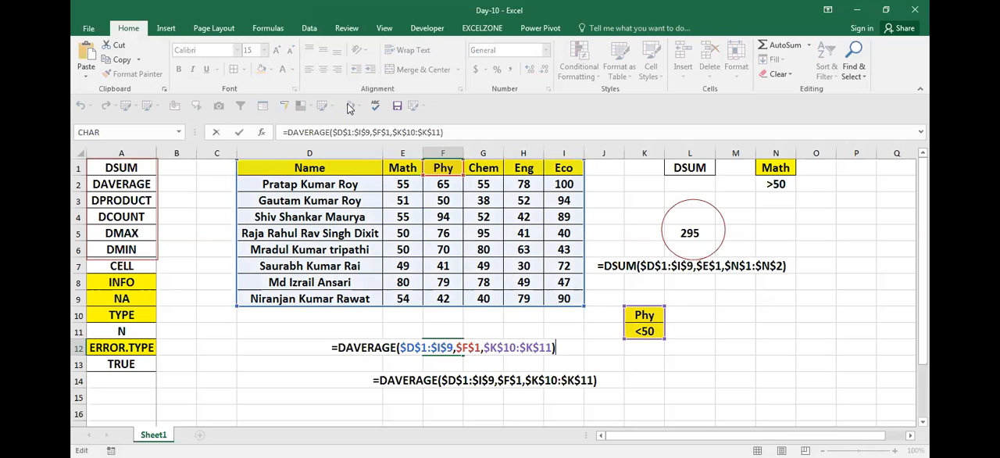
key("Escape")
key("F2")
key("Escape")
key("Left")
key("Right")
key("F2")
key("Escape")
key("Right")
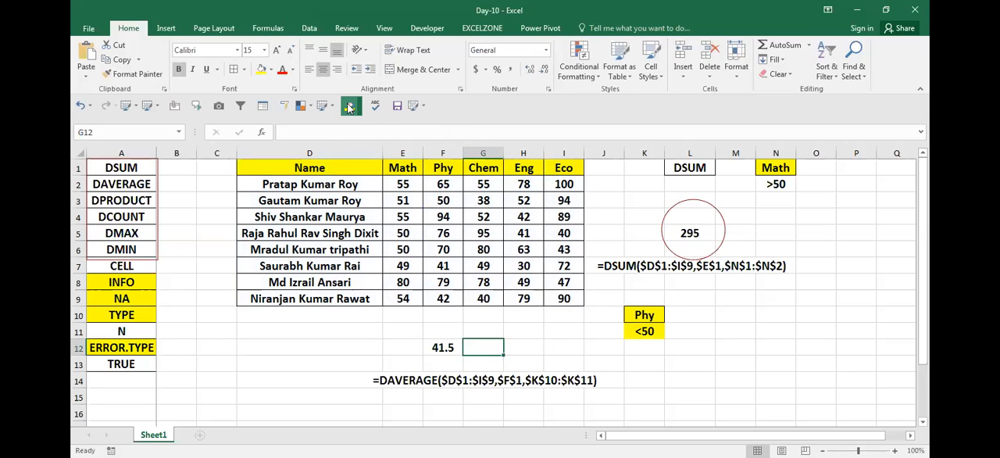
key("Left")
key("Left")
key("Left")
key("Right")
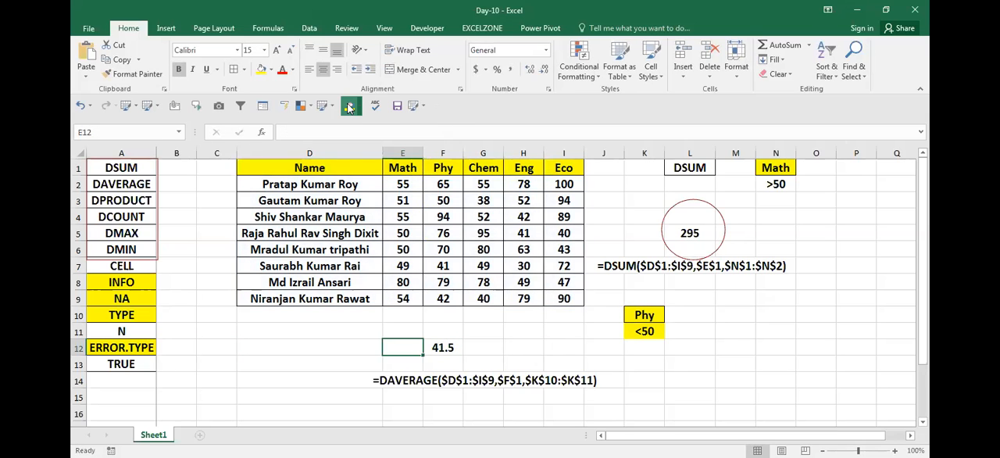
- Inspect the arguments of the DAVERAGE formula in cell F12 once more
key("F2")
key("Escape")
key("Right")
key("F2")
key("Escape")
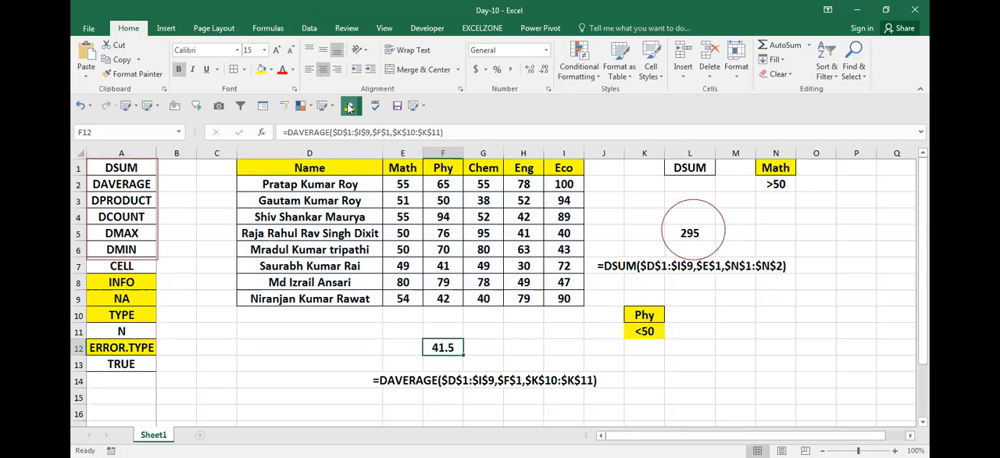
key("F2")
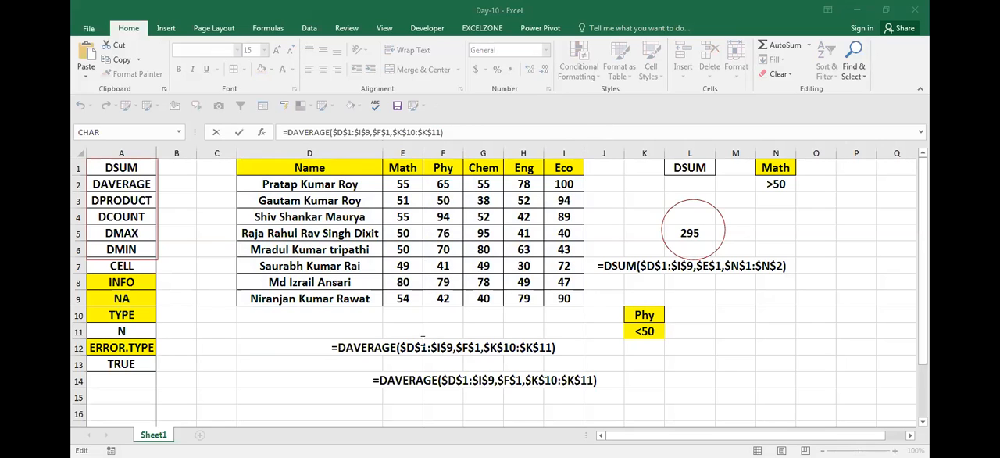
left_click(735, 331)
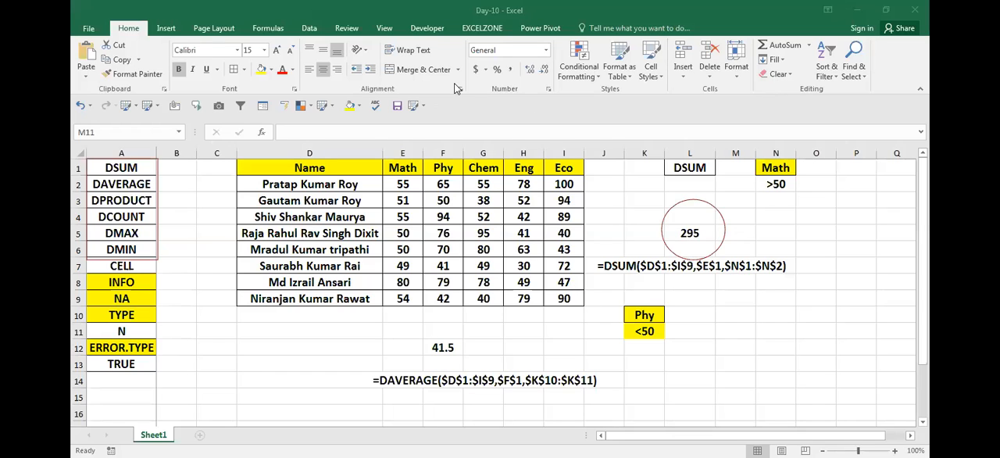
left_click(420, 281)
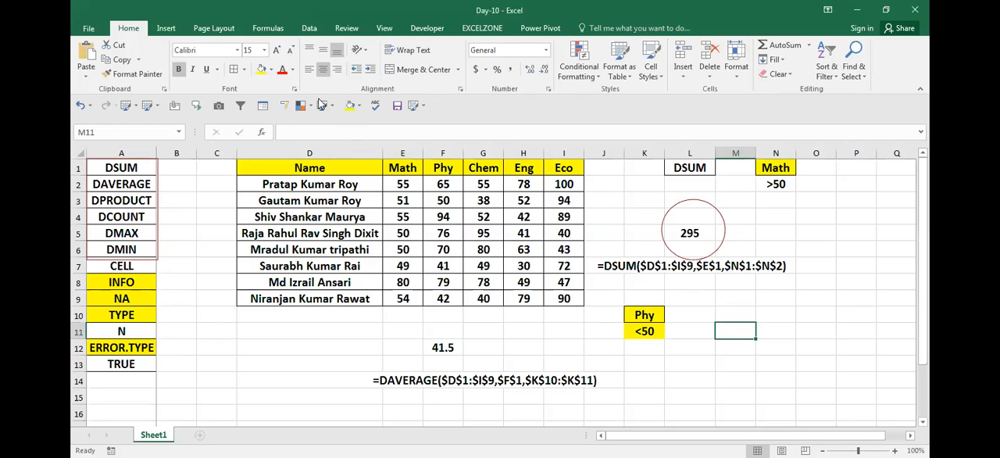
key("alt+Tab")
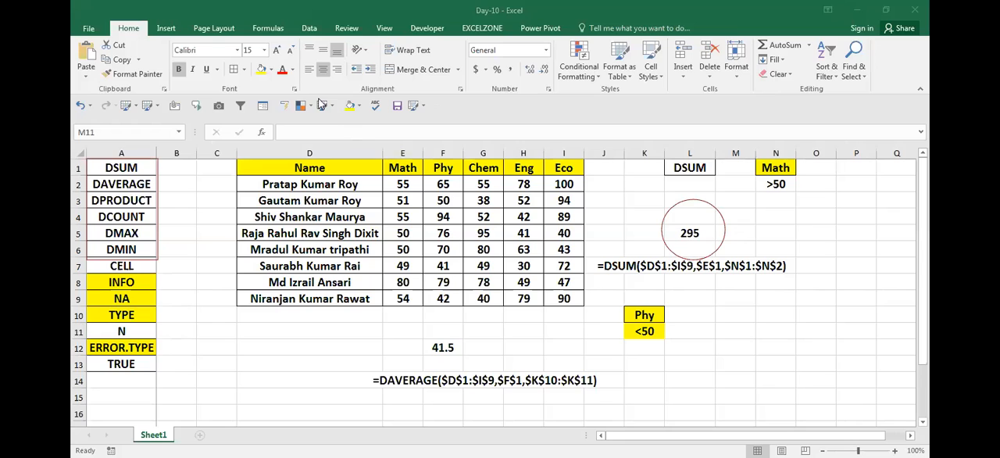
left_click(430, 346)
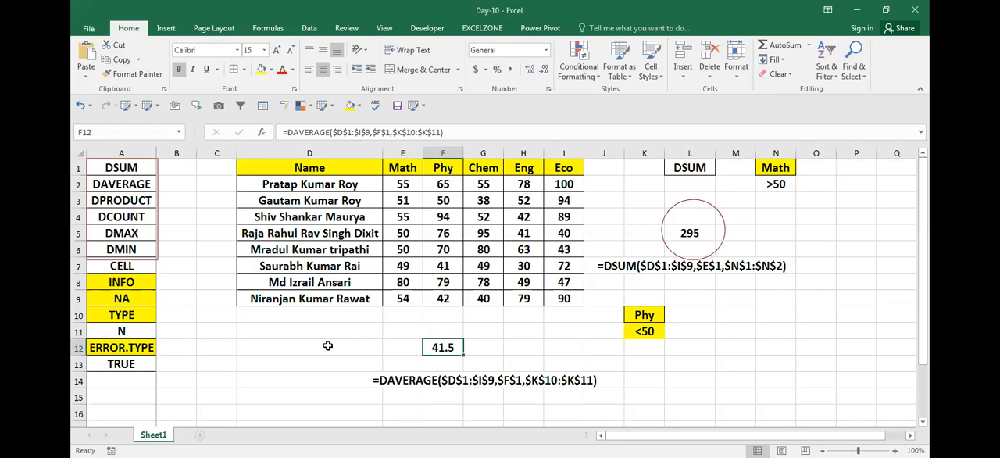
- Review the Math header and its condition in the criteria range N1:N2
left_click(327, 345)
key("Right")
key("Right")
key("Right")
key("Left")
key("Left")
key("Right")
key("Right")
key("Right")
key("Right")
key("Right")
key("Right")
key("Right")
key("Right")
key("Right")
key("Up")
key("Up")
key("Up")
key("Up")
key("Up")
key("Up")
key("Up")
key("Up")
key("Up")
key("Up")
key("Up")
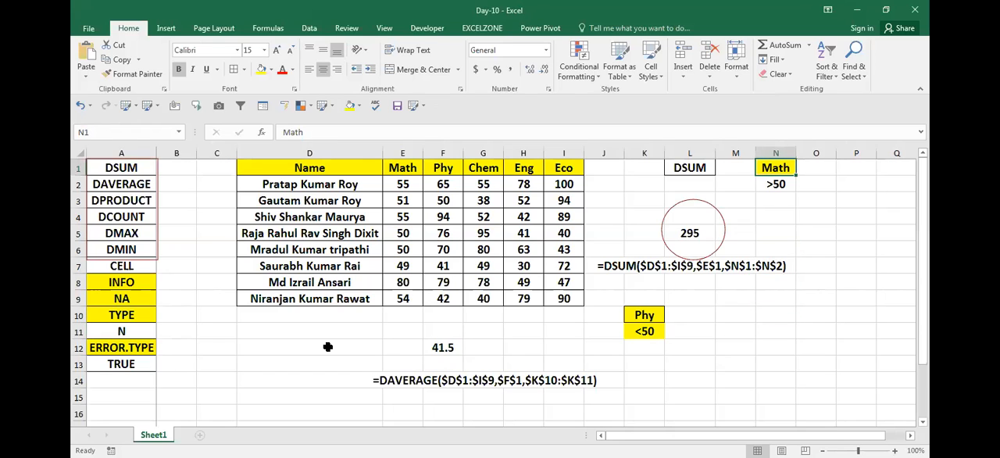
key("shift+Down")
key("Down")
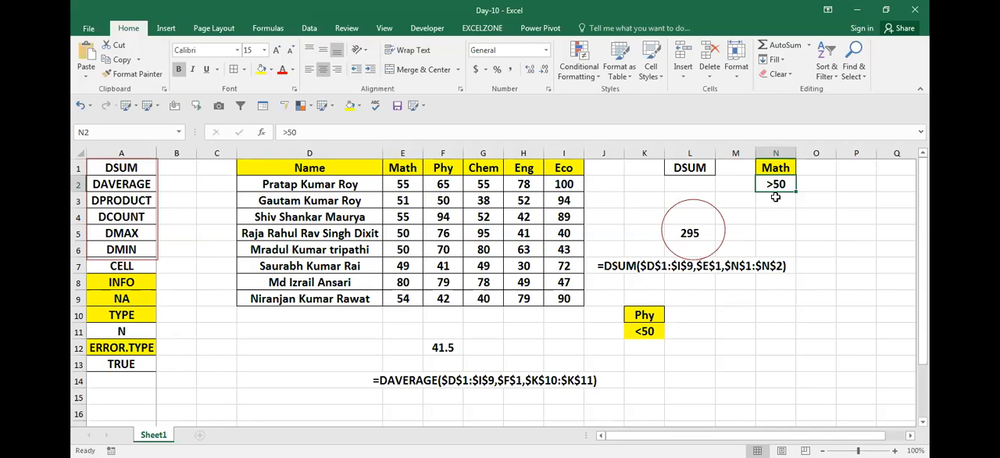
key("Right")
key("Right")
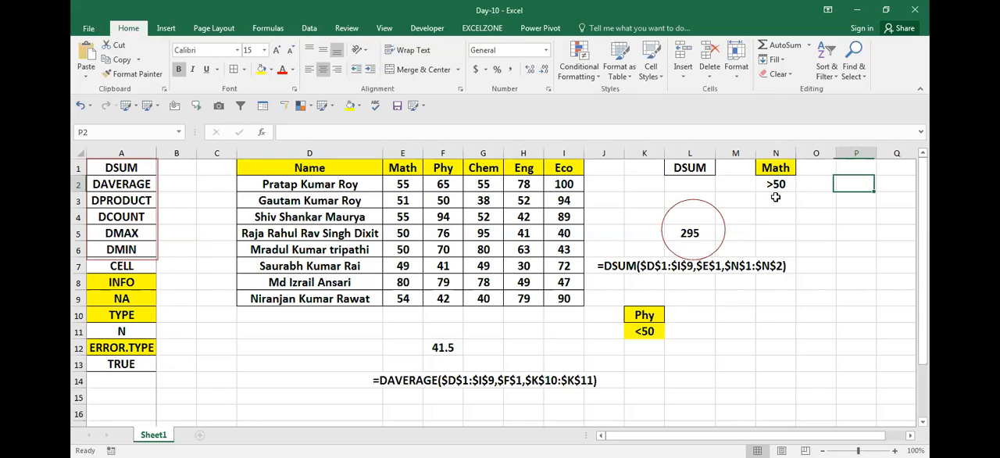
- Begin a DSUM formula in O5 with the marks table $D$1:$I$9 as its absolute database range
key("Left")
key("Left")
key("Down")
key("Right")
key("Down")
key("Down")
key("Right")
key("Left")
type("=")
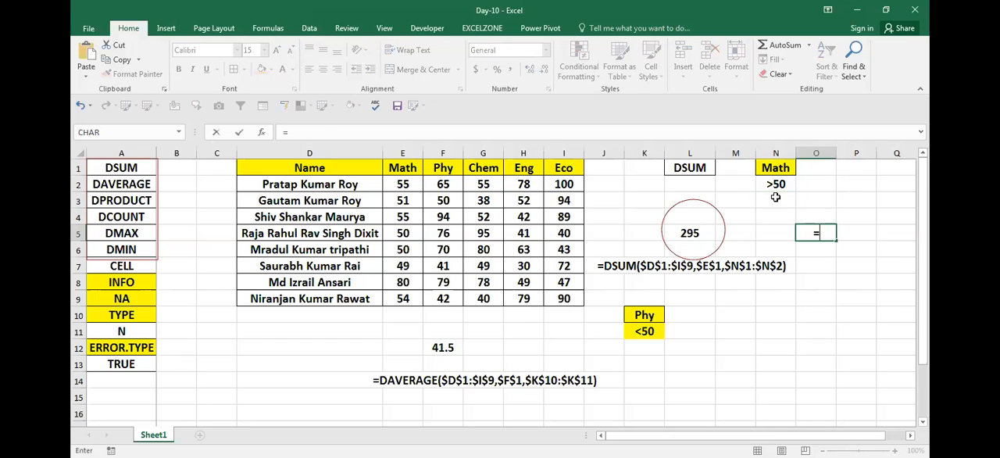
type("dsm")
key("BackSpace")
type("um")
key("Tab")
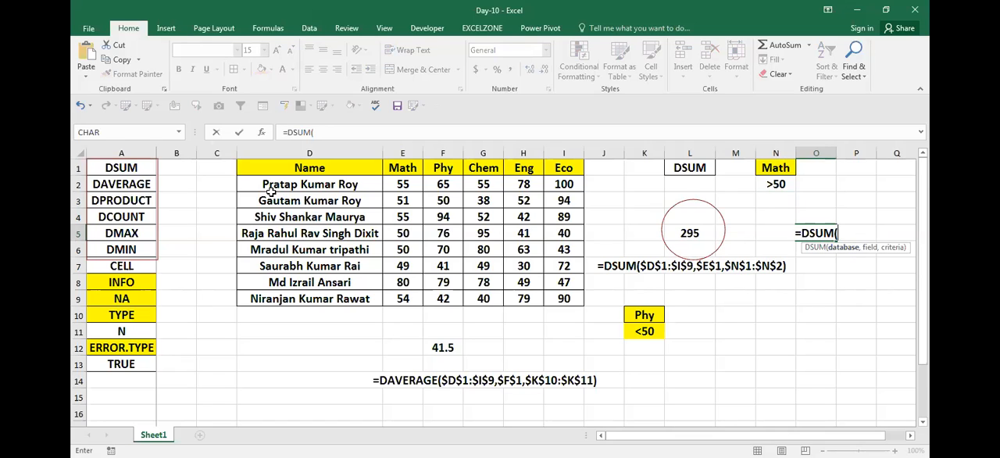
left_click(287, 171)
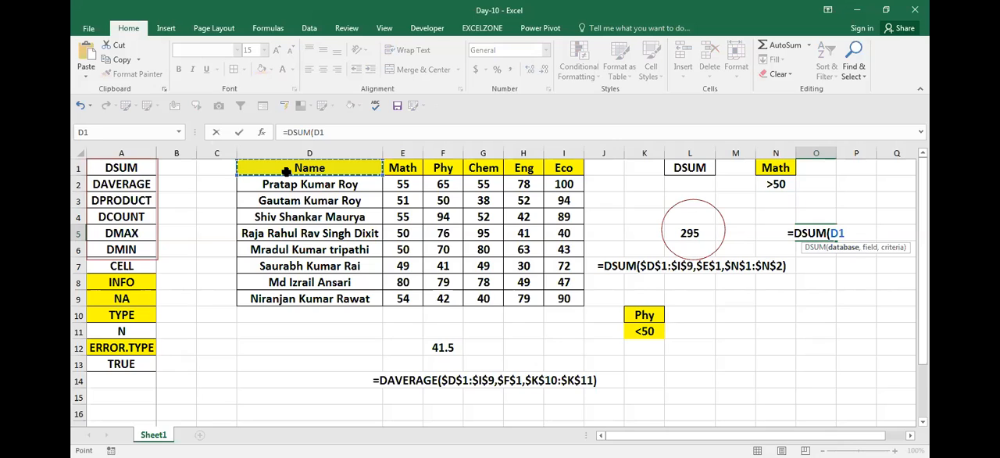
left_click_drag(286, 171, 564, 299)
key("F4")
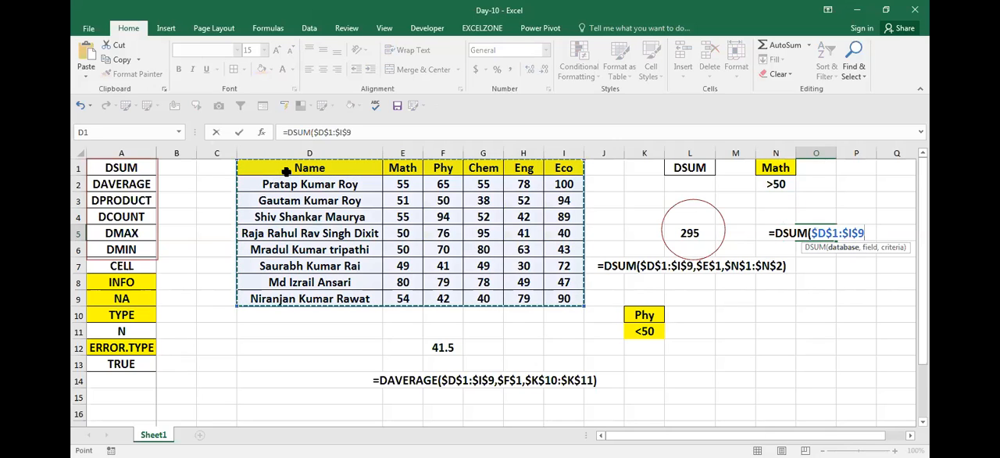
type(",")
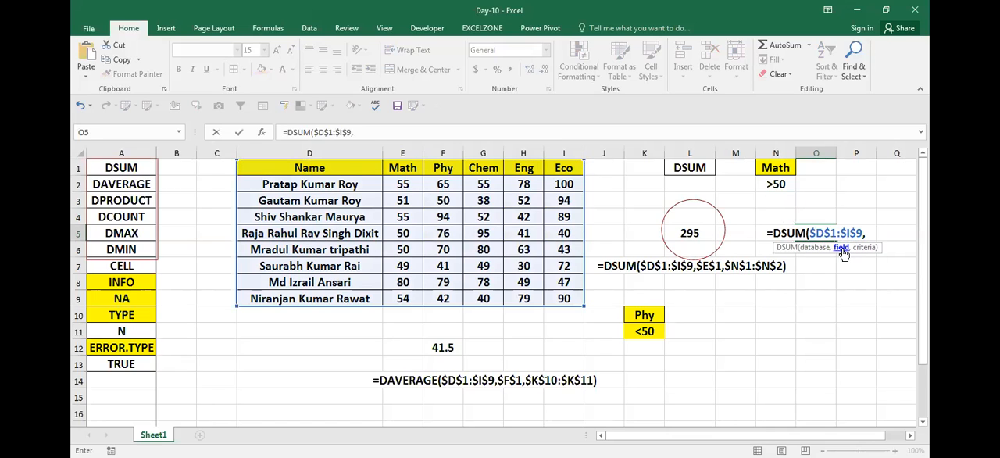
- Complete the DSUM formula in O5 with the Math header $E$1 as field and $N$1:$N$2 as criteria
left_click(404, 171)
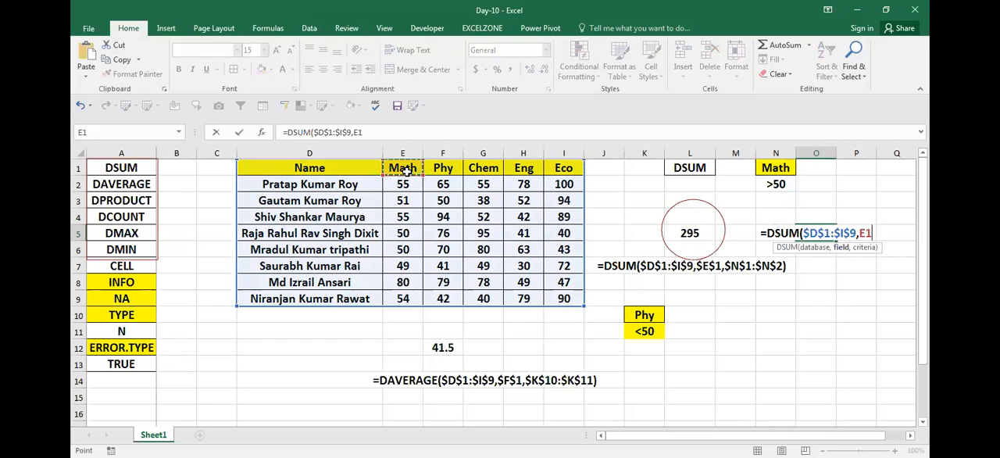
key("F4")
type(",")
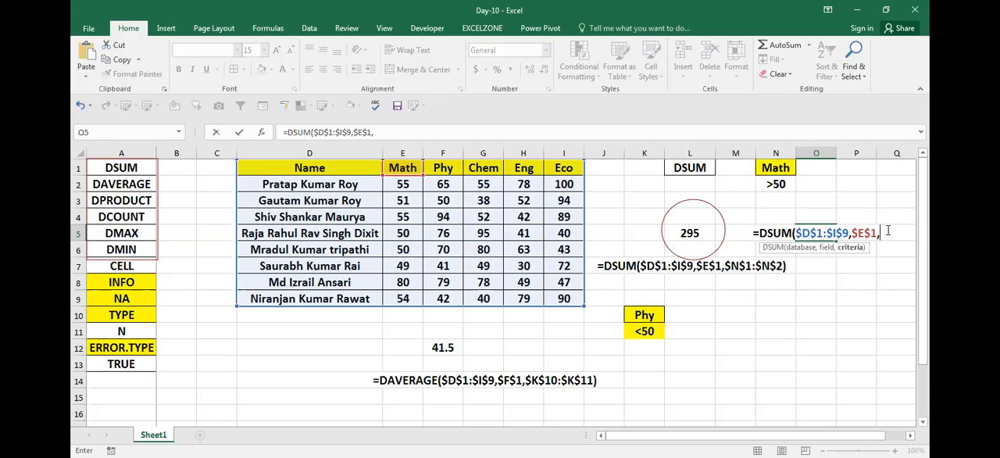
left_click(775, 166)
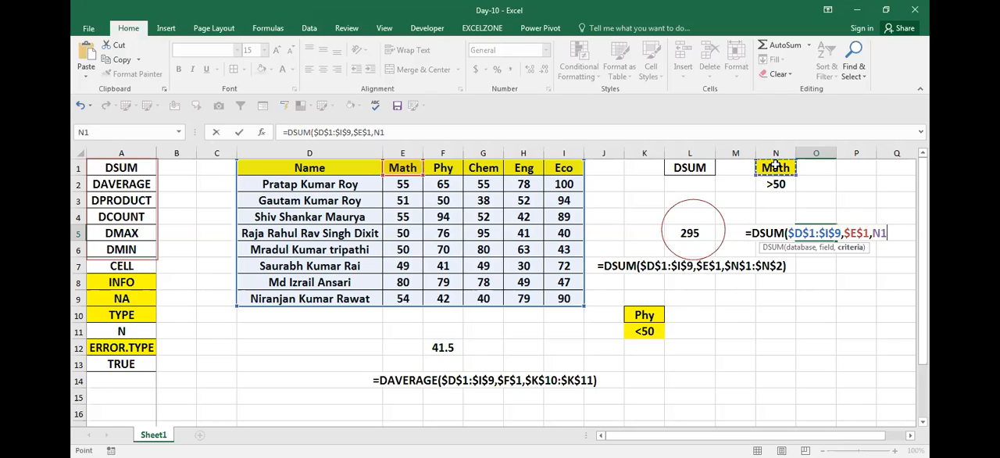
mouse_move(775, 164)
left_mouse_down()
mouse_move(763, 208)
mouse_move(766, 173)
left_mouse_up()
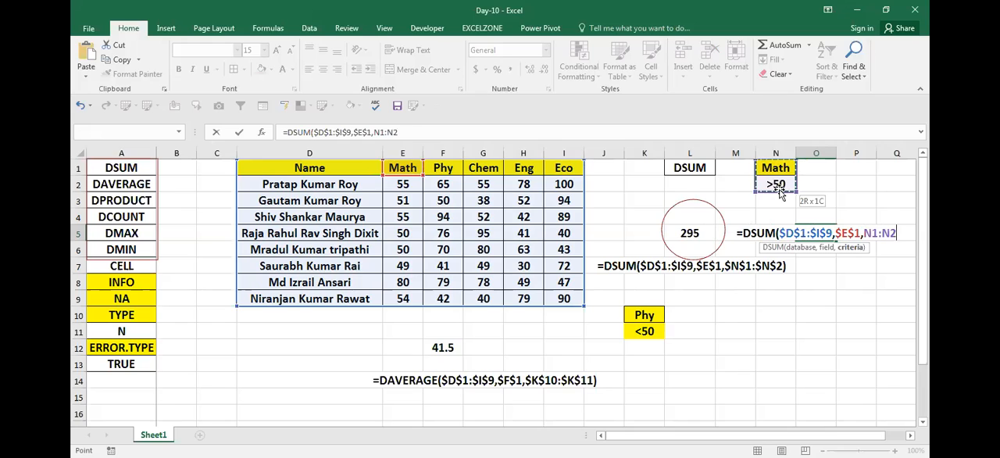
key("F4")
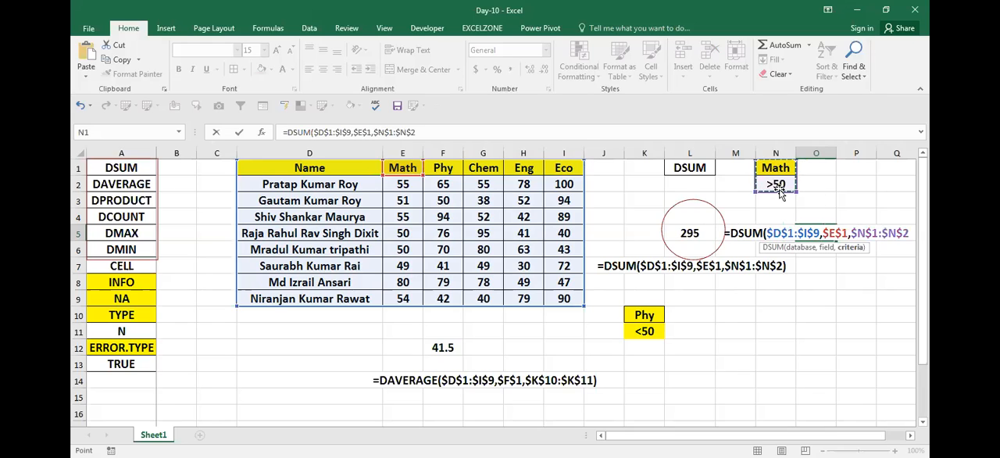
type(")")
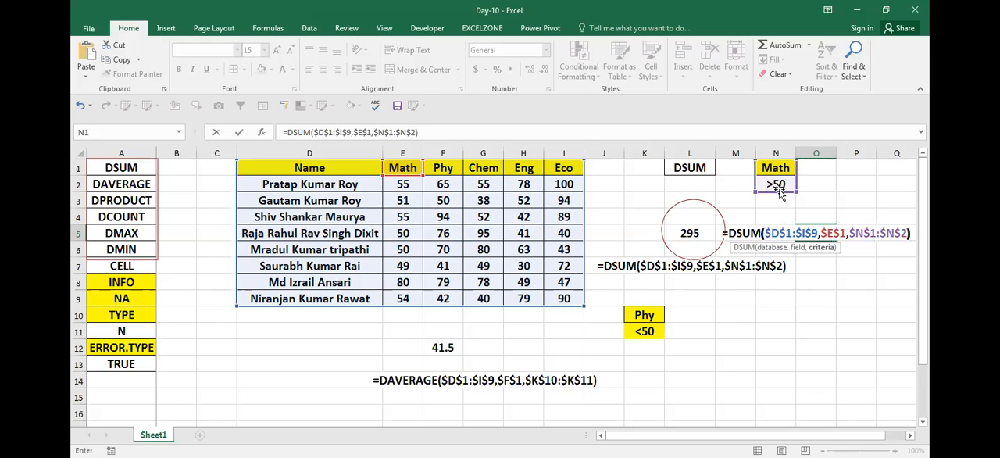
key("ctrl+Return")
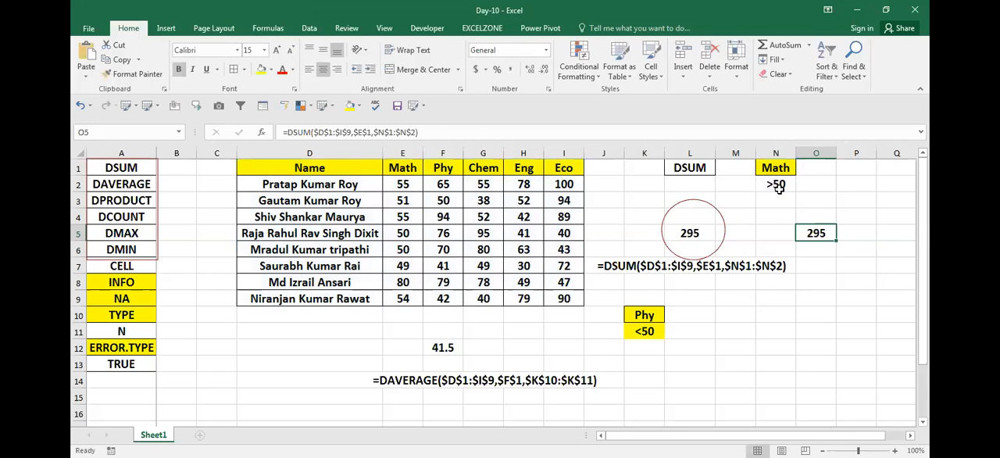
- Copy the DSUM formula from O5 and paste it as visible text in P5
key("F2")
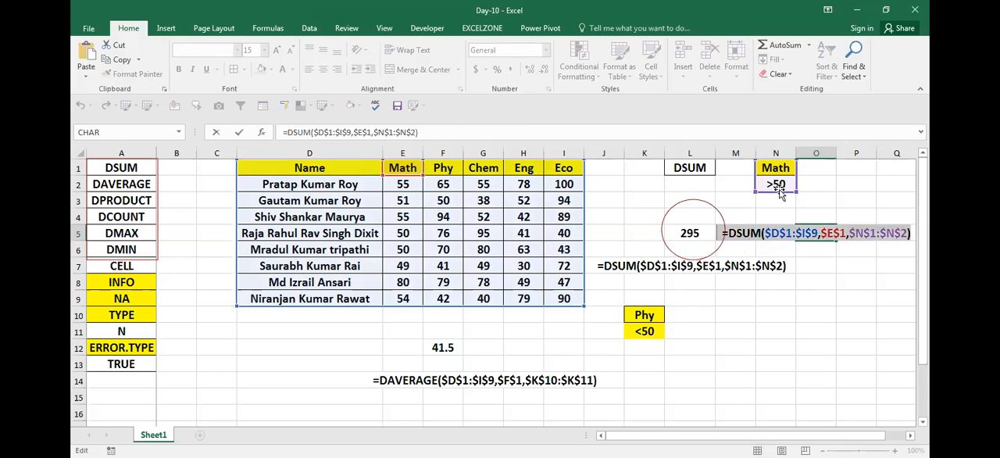
key("Tab")
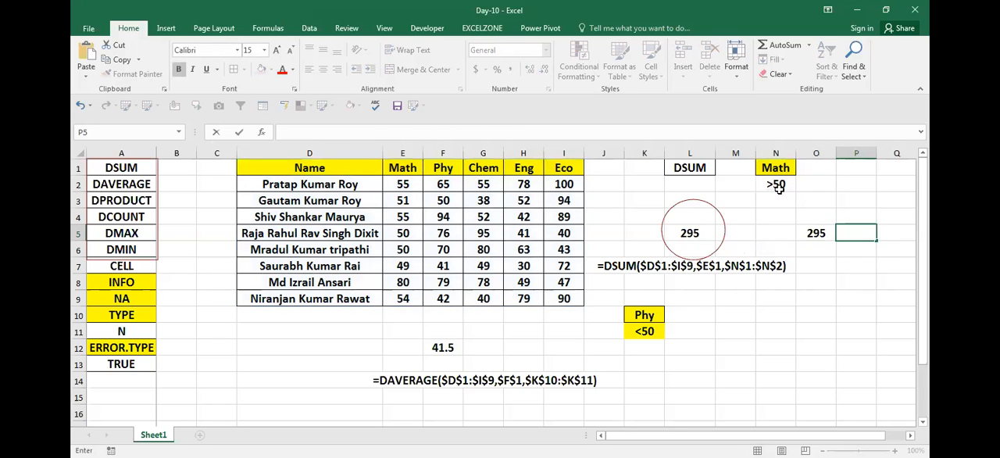
key("ctrl+v")
key("Return")
- Change the Math mark in E4 to 41 to test the DSUM formulas
key("Left")
key("Left")
key("Left")
key("Left")
key("Left")
key("Left")
key("Left")
key("Left")
key("Left")
key("Left")
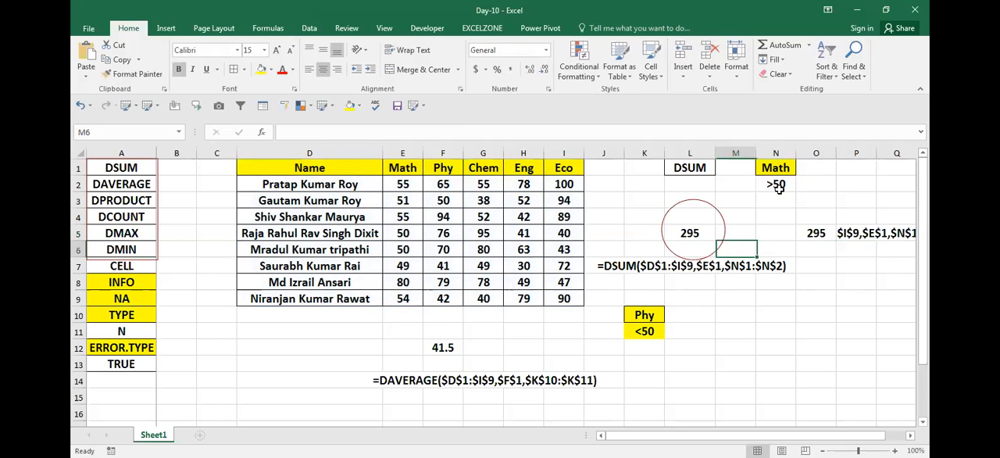
key("Left")
key("Up")
key("Up")
type("41")
key("Return")
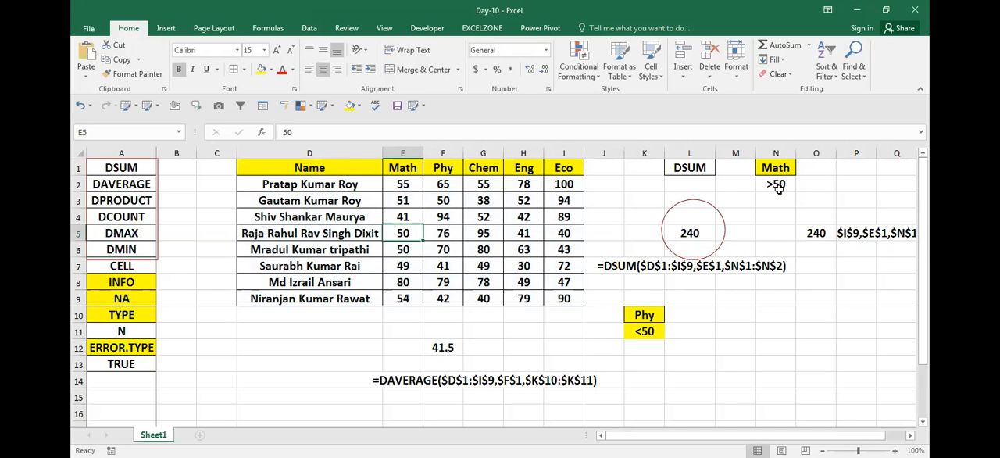
- Compare the DSUM result in O5 with the Math marks and the criterion in N2
left_click(814, 231)
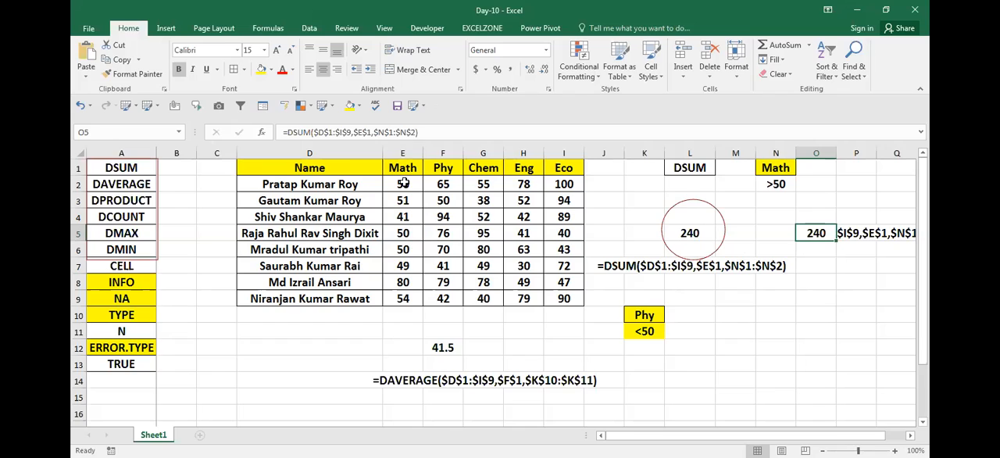
left_click(409, 246)
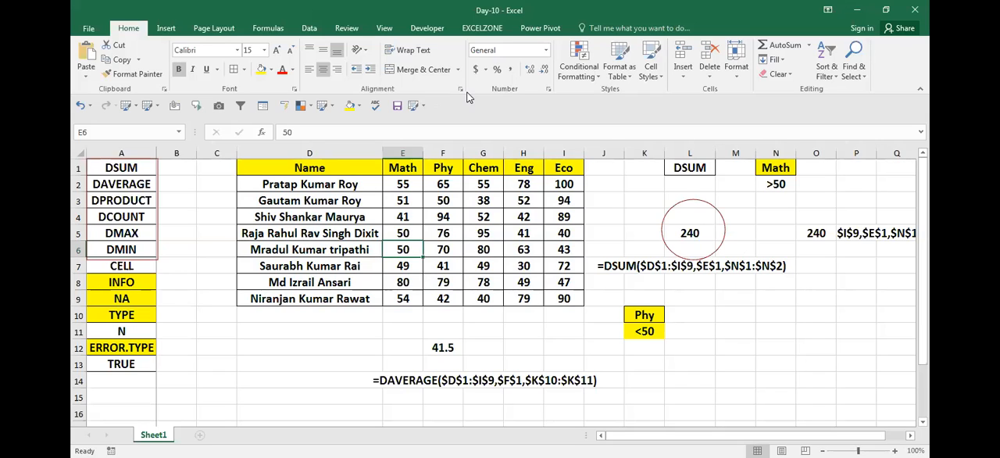
left_click(774, 183)
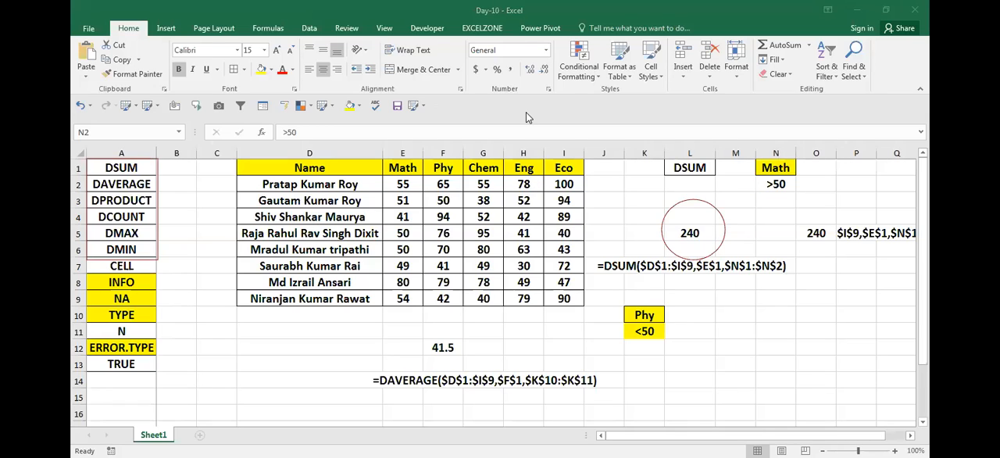
left_click(404, 194)
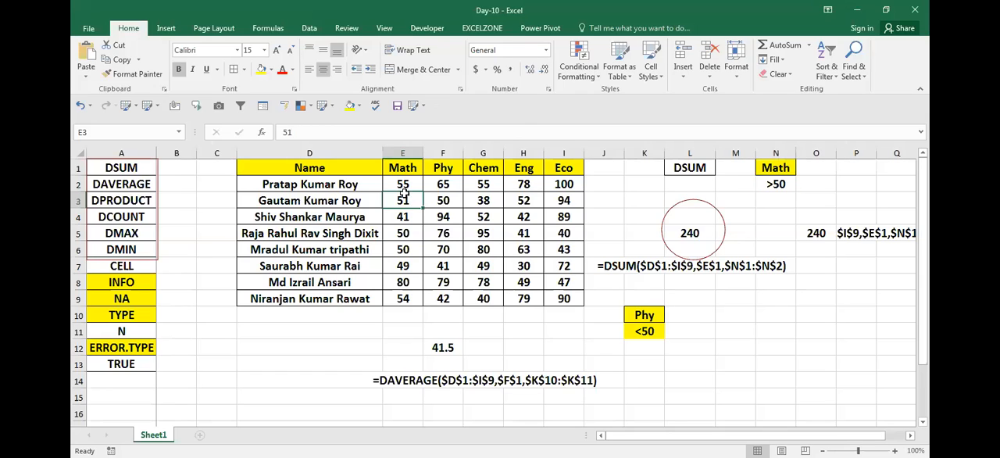
left_click(361, 201)
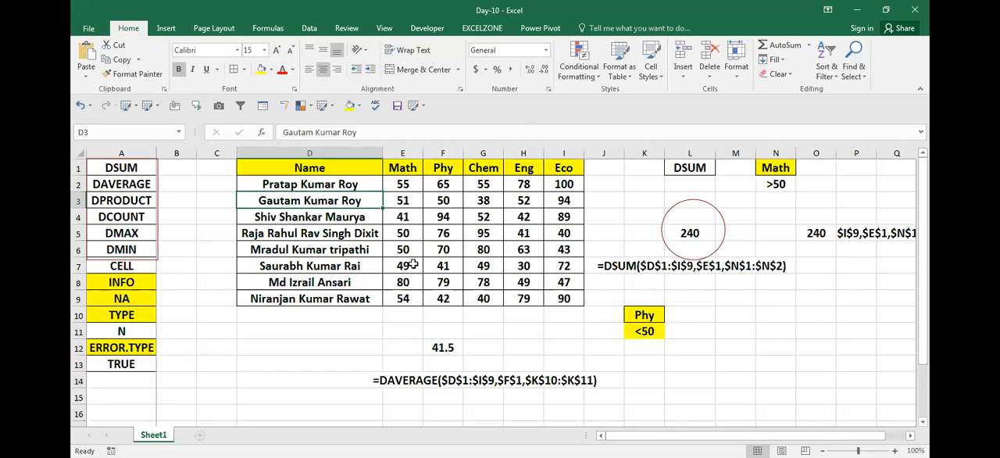
left_click(780, 184)
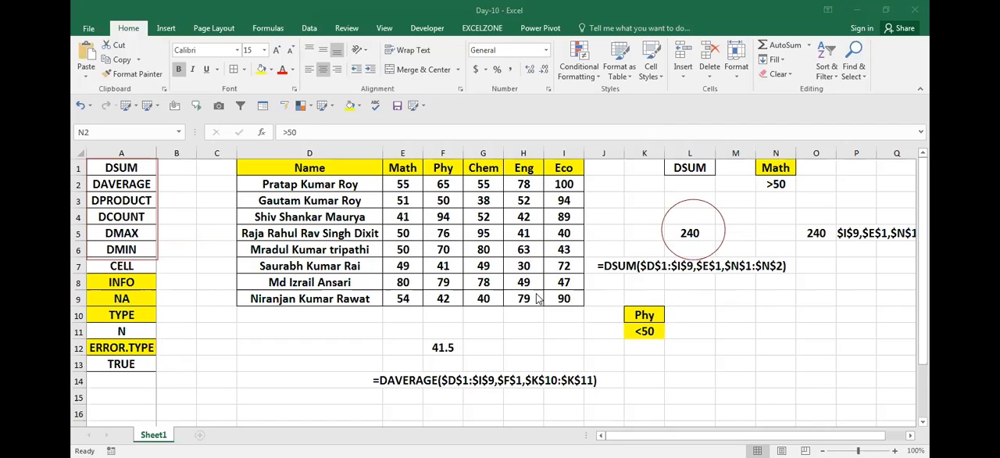
left_click(537, 295)
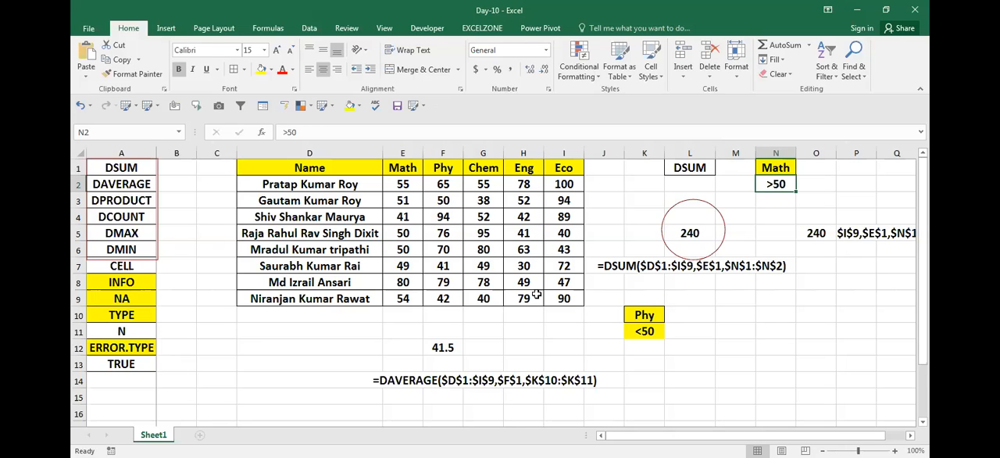
left_click(337, 182)
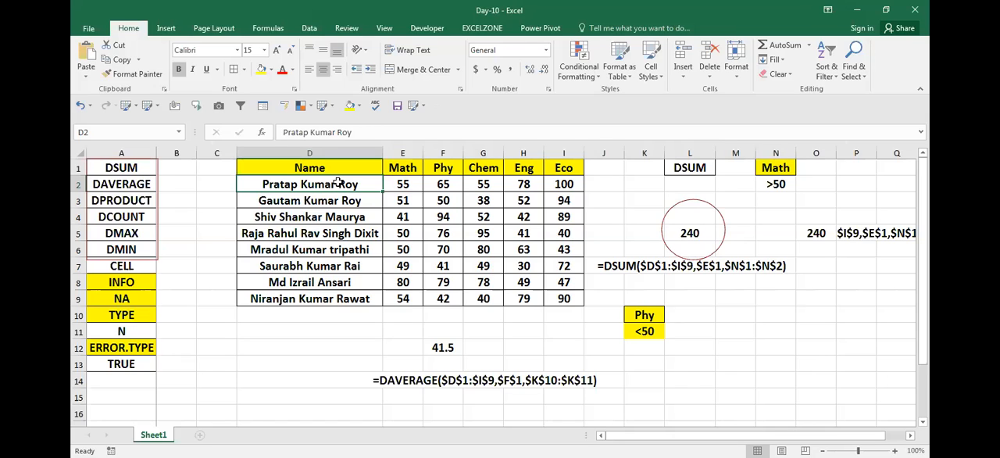
key("Down")
key("Down")
key("Down")
key("Down")
key("Down")
key("Down")
key("Down")
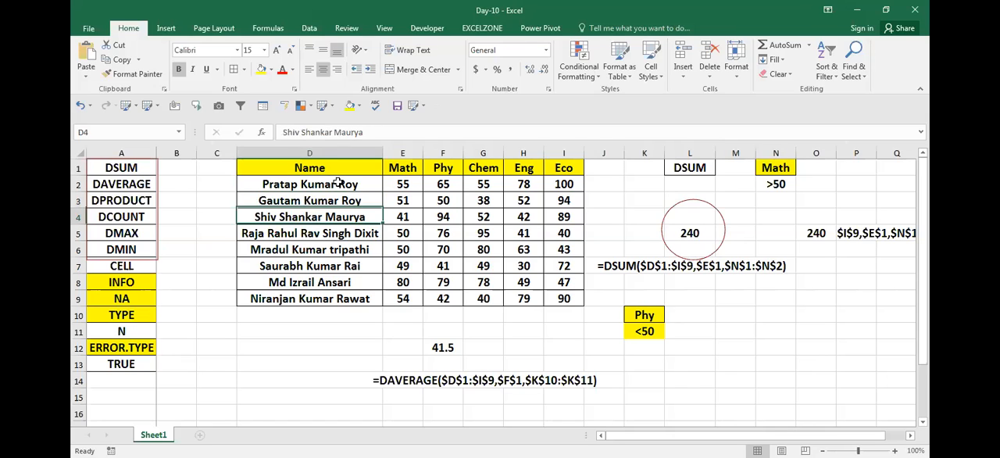
key("Right")
key("Left")
key("Down")
key("Down")
key("Down")
key("Right")
key("Down")
key("Left")
key("Down")
key("Down")
key("Right")
key("Left")
key("Down")
key("Right")
key("Down")
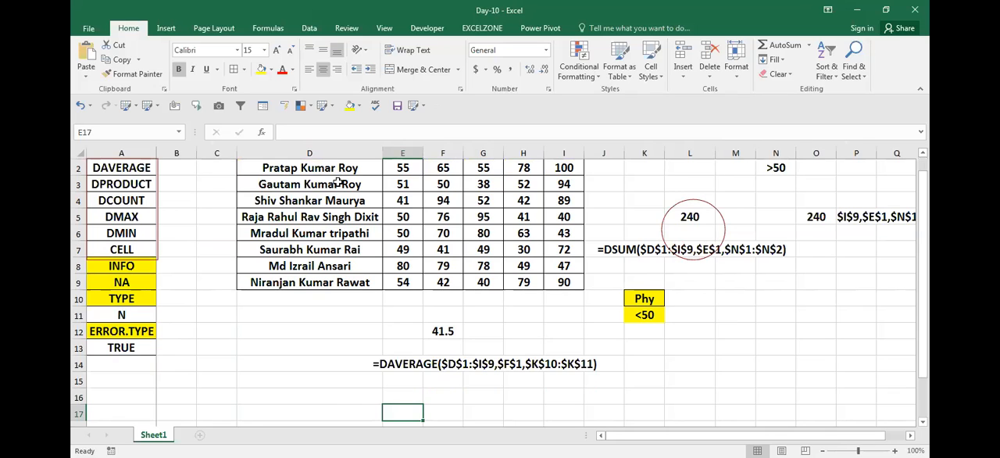
- Unfreeze the worksheet panes to bring the header row of the marks table back into view
key("ctrl+Up")
key("ctrl+Up")
key("Down")
key("Down")
key("Down")
key("alt+w")
key("f")
key("f")
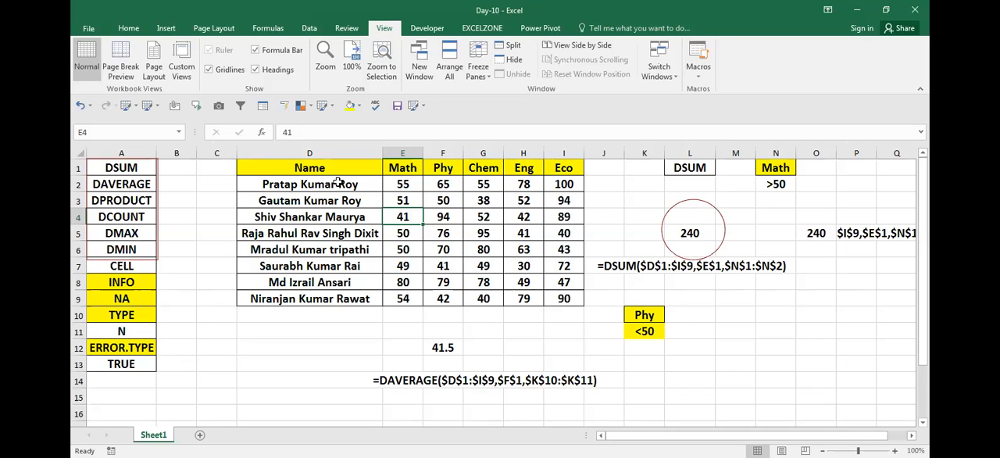
- Enter 15000 in O2 beside the Math criterion
left_click(775, 184)
left_click(833, 182)
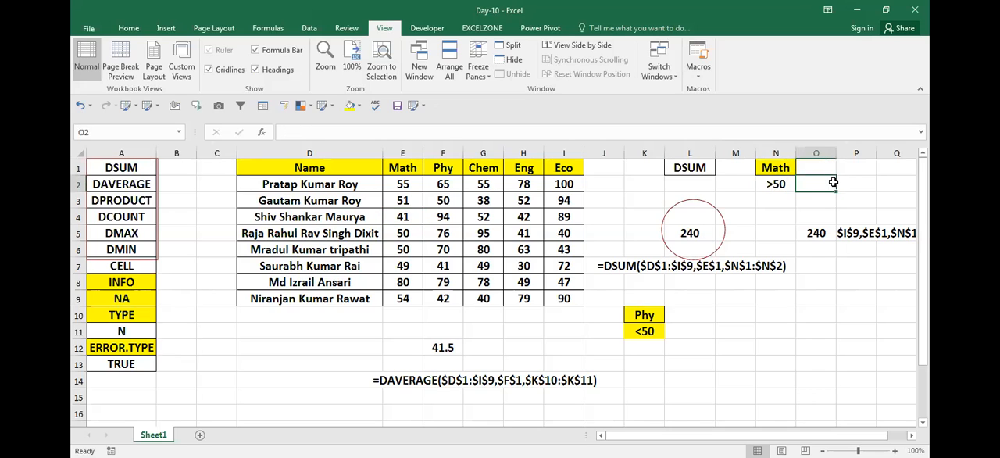
type("15000")
key("Return")
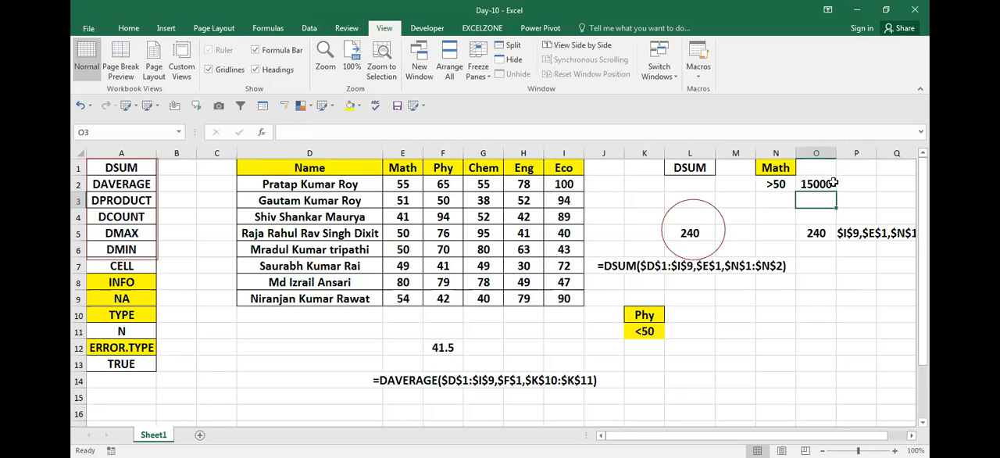
- Set the Math marks in E3 and E6 to 55 to test the DSUM formulas
left_click(781, 184)
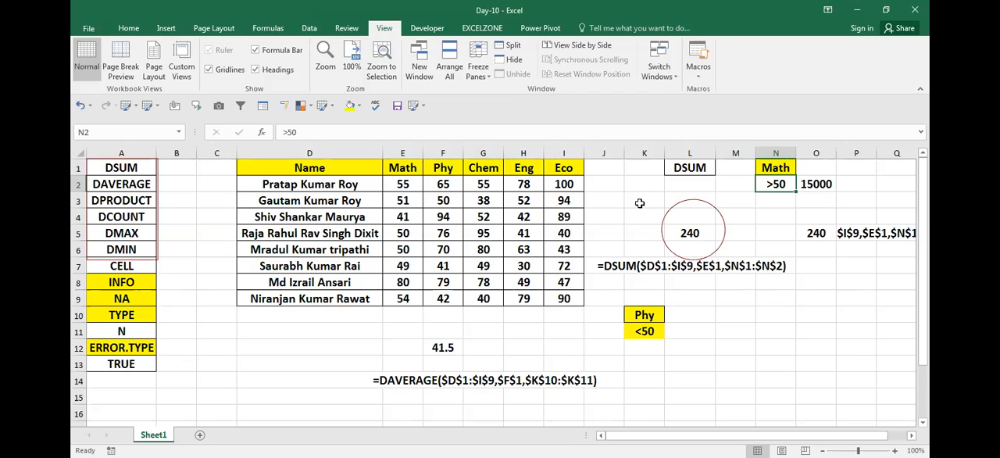
left_click(406, 201)
type("55")
key("Return")
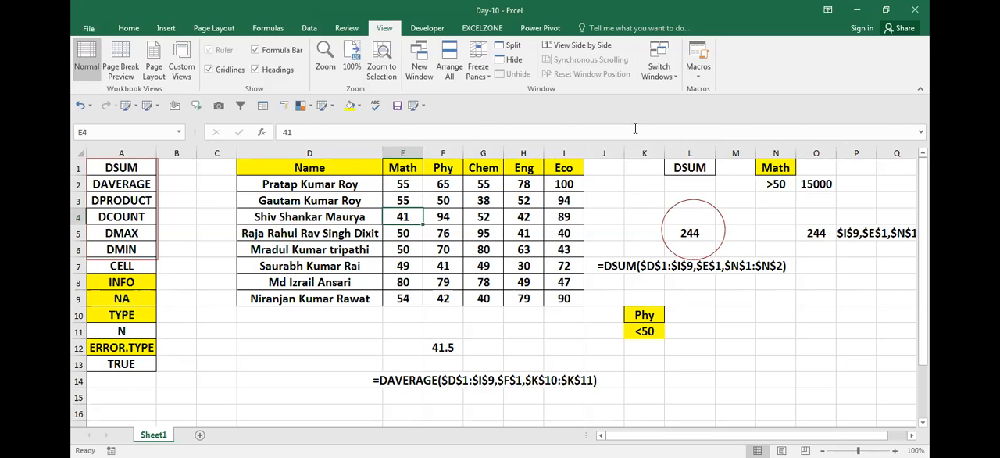
key("Down")
key("Down")
type("55")
key("Return")
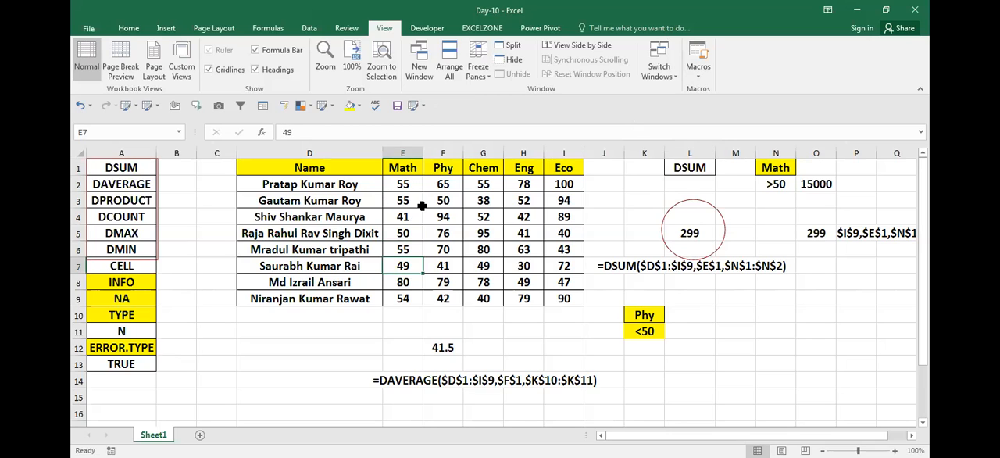
left_click(413, 253)
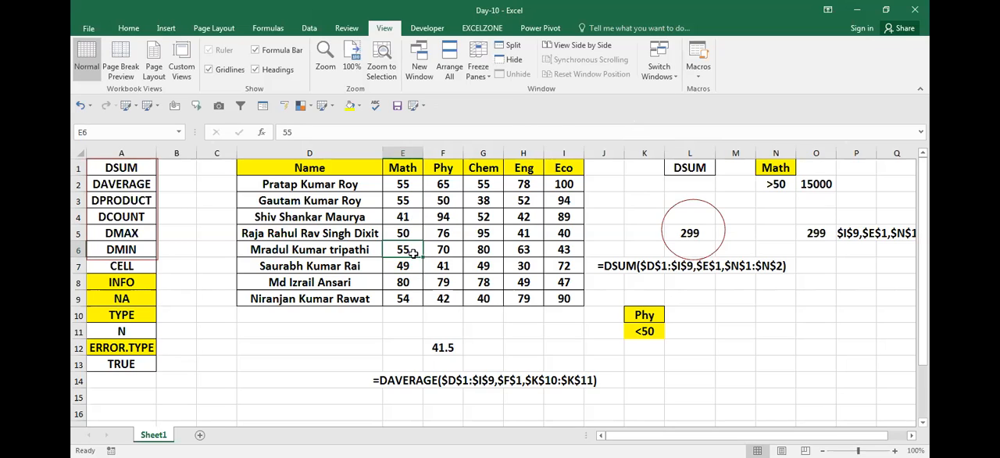
- Replace the Math criterion in N2 with =55
left_click(755, 336)
key("Up")
key("Up")
key("Up")
key("Up")
key("Up")
key("Up")
key("Up")
key("Up")
key("Up")
key("Up")
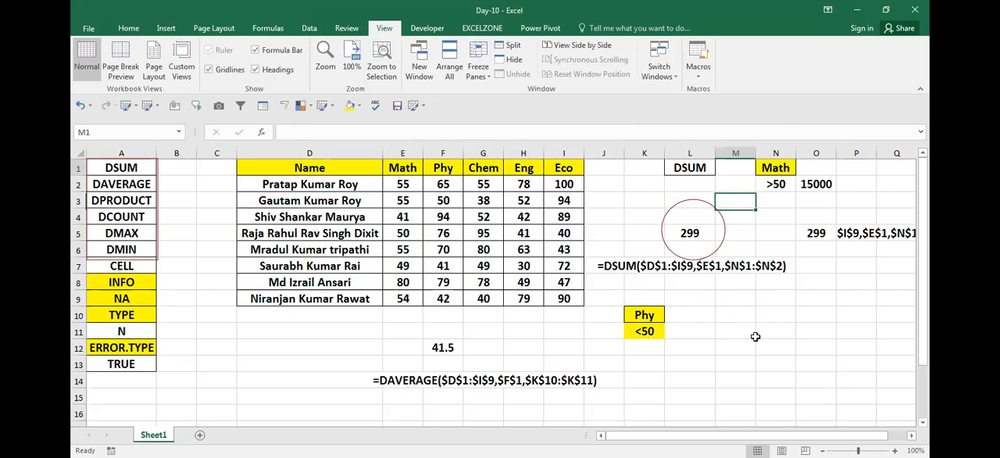
key("Right")
key("Down")
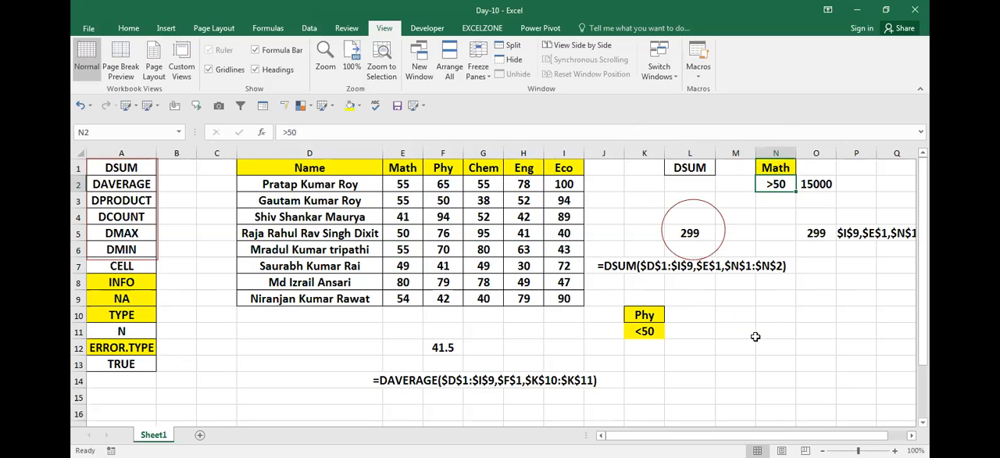
type("=55")
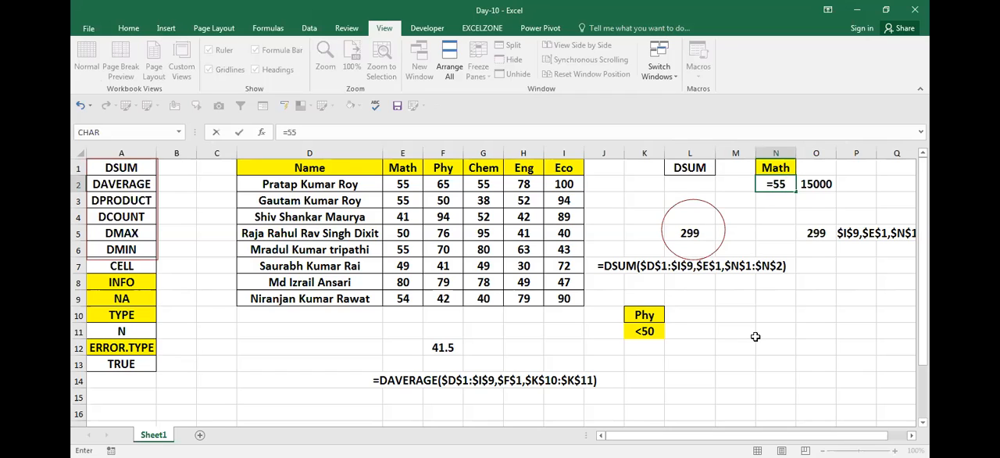
key("Return")
key("Return")
- Examine the database, field and criteria references of the DSUM formula in O5
key("Down")
key("Right")
key("F2")
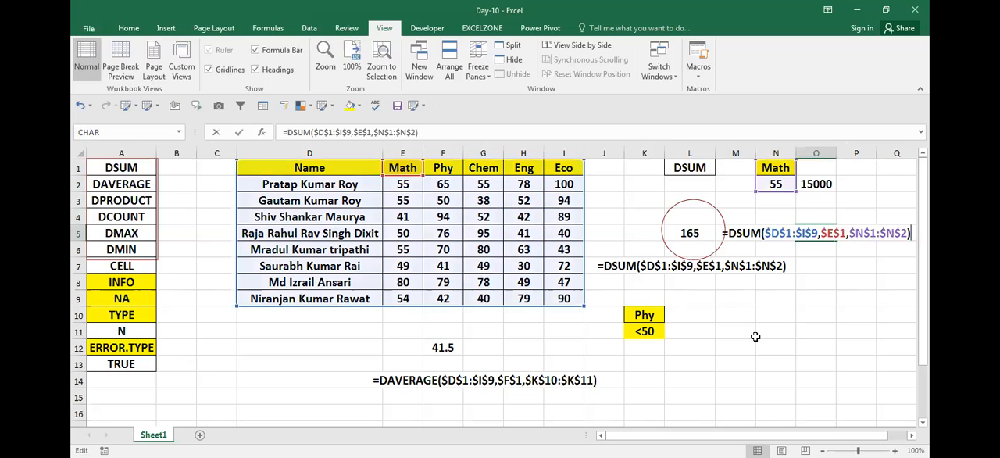
key("Escape")
key("F2")
key("Escape")
key("F2")
key("Escape")
key("F2")
key("Escape")
- Try dividing the DSUM formula in O5 by 3, and remove the division from the formula again
key("F2")
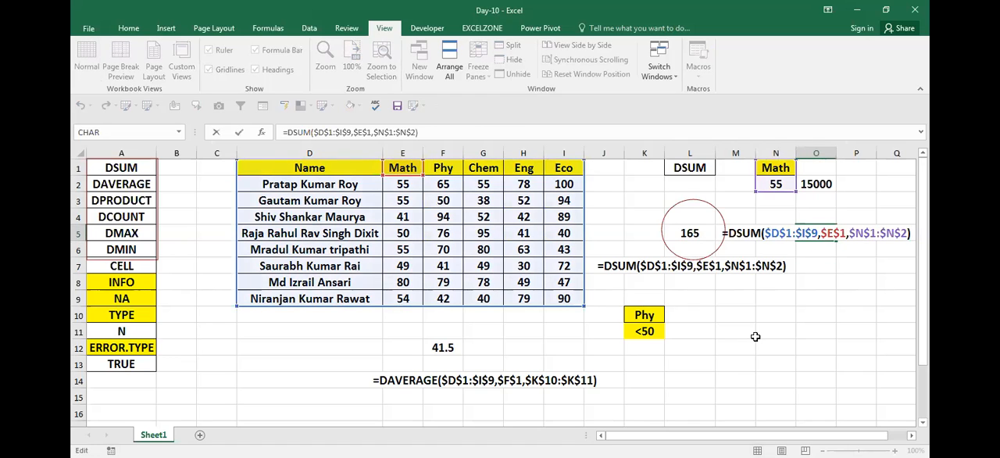
type("/3")
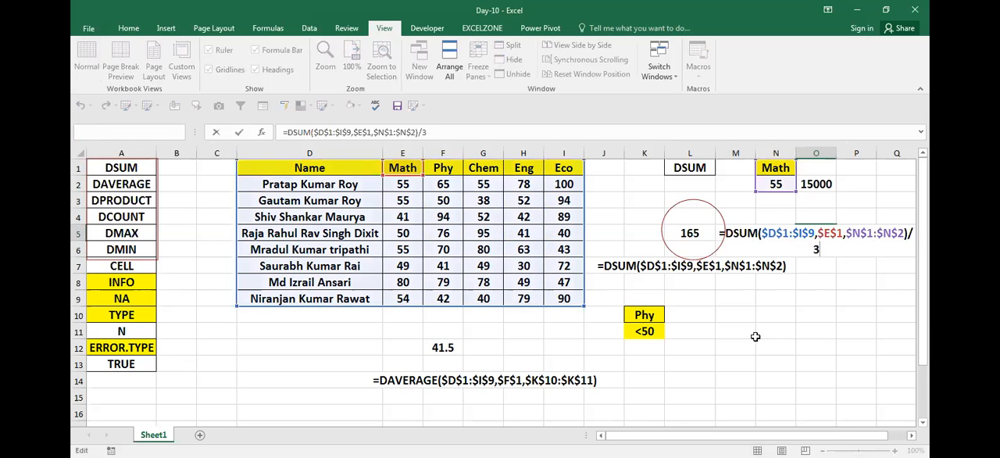
key("ctrl+Return")
key("F2")
left_click(485, 133)
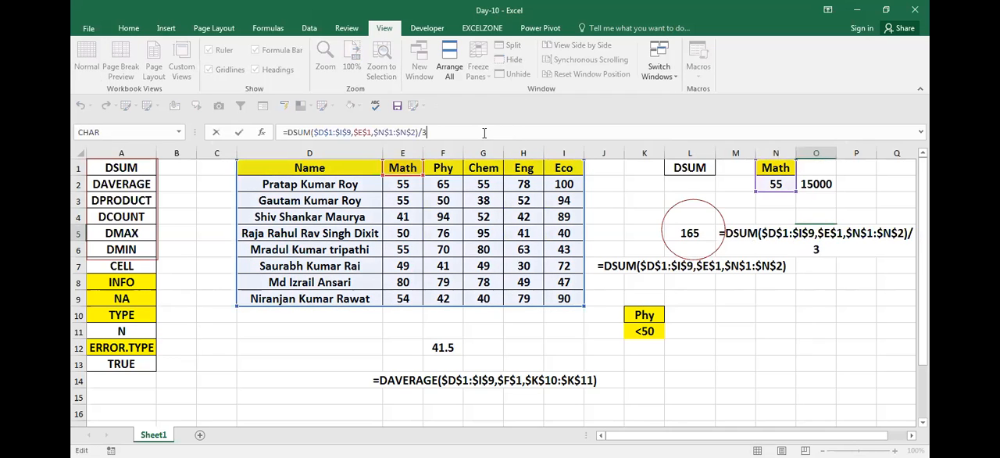
key("BackSpace")
key("BackSpace")
key("Return")
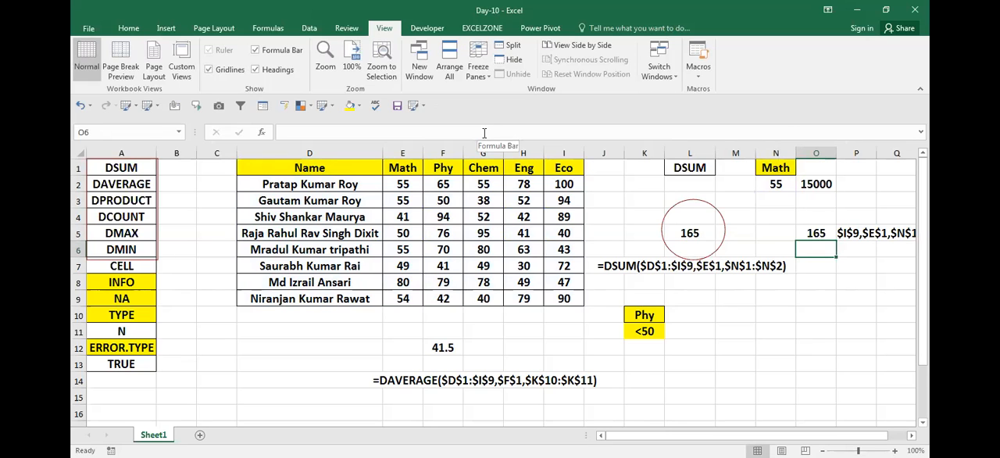
- Move to the empty columns beyond the formula text in P5 and clear the drawn annotations from the screen
key("Left")
key("Left")
key("Left")
key("Left")
key("Left")
key("Left")
key("Left")
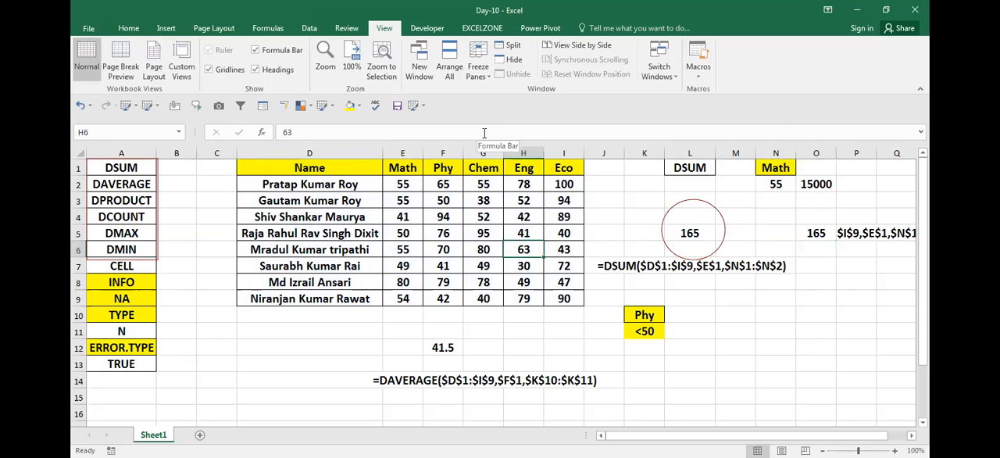
key("Right")
key("Right")
key("Right")
key("Right")
key("Right")
key("Right")
key("Right")
key("Right")
key("Right")
key("Right")
key("Right")
key("Right")
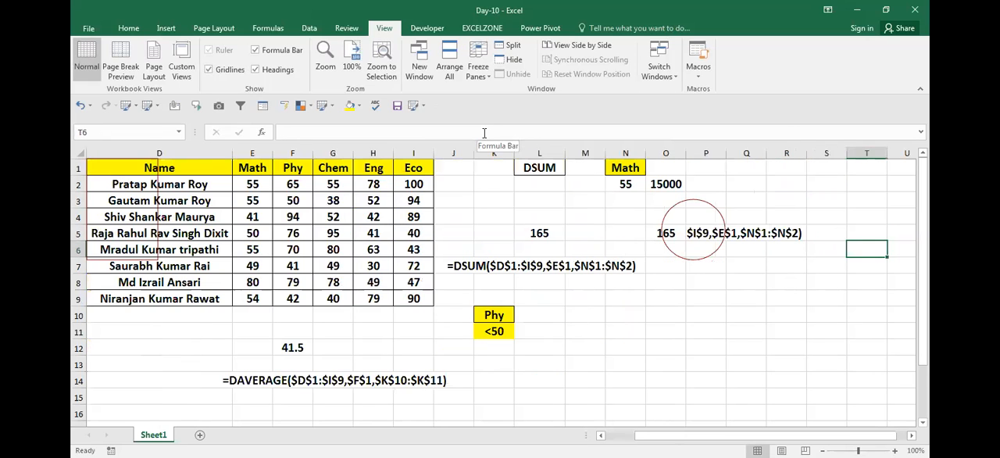
key("Right")
key("Right")
key("Right")
key("Right")
key("Right")
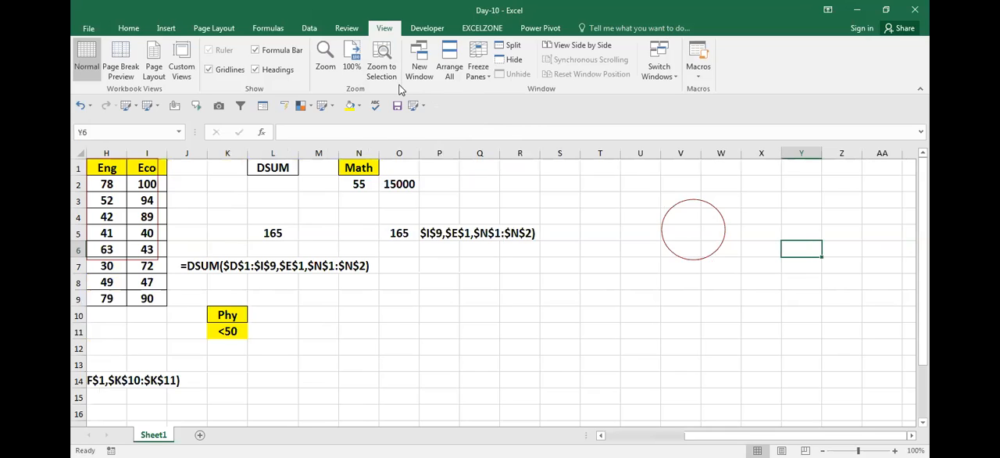
key("ctrl+shift+5")
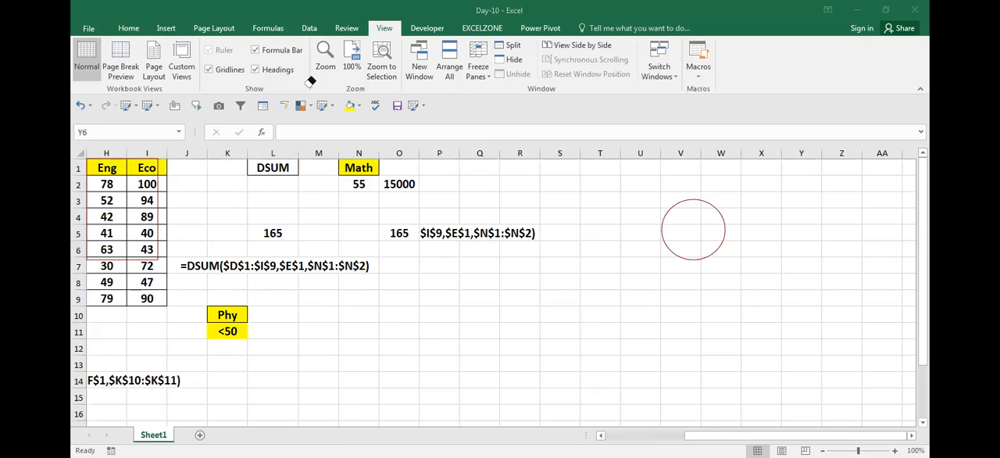
key("Right")
key("Right")
key("Right")
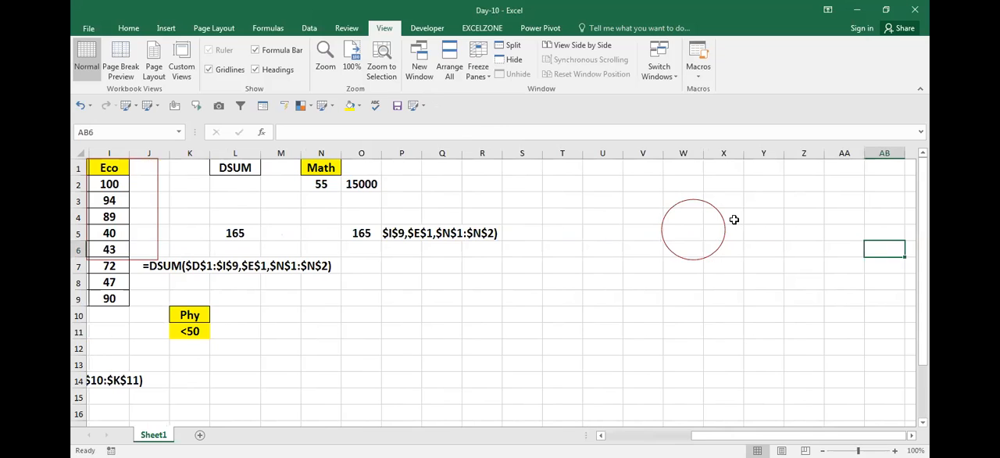
scroll(719, 221, "right", 3)
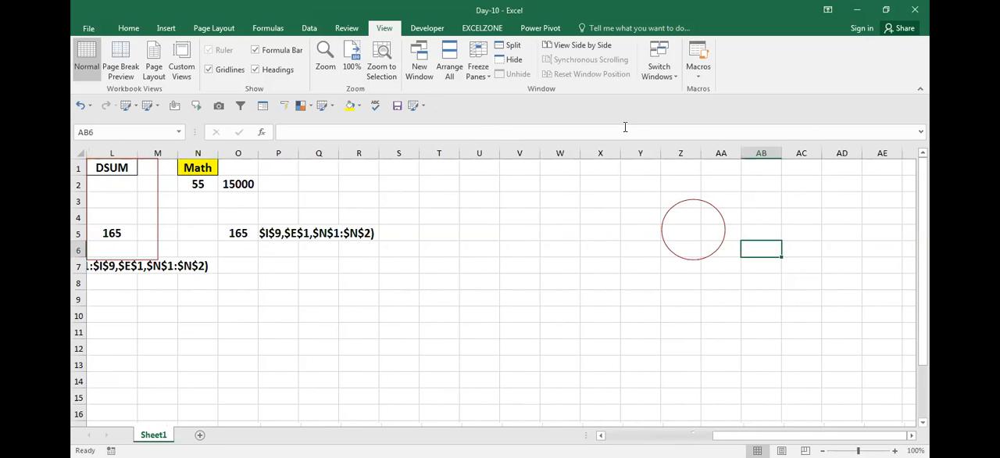
key("Left")
key("Up")
key("Up")
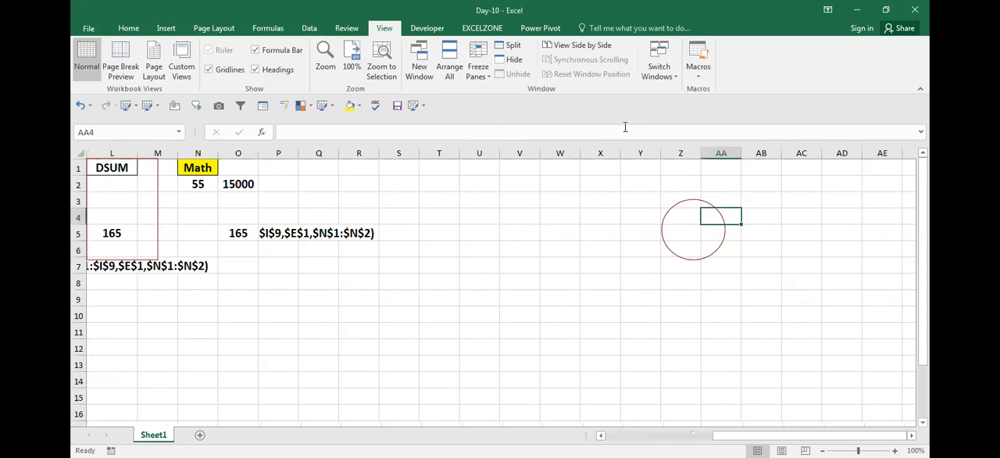
key("alt+Tab")
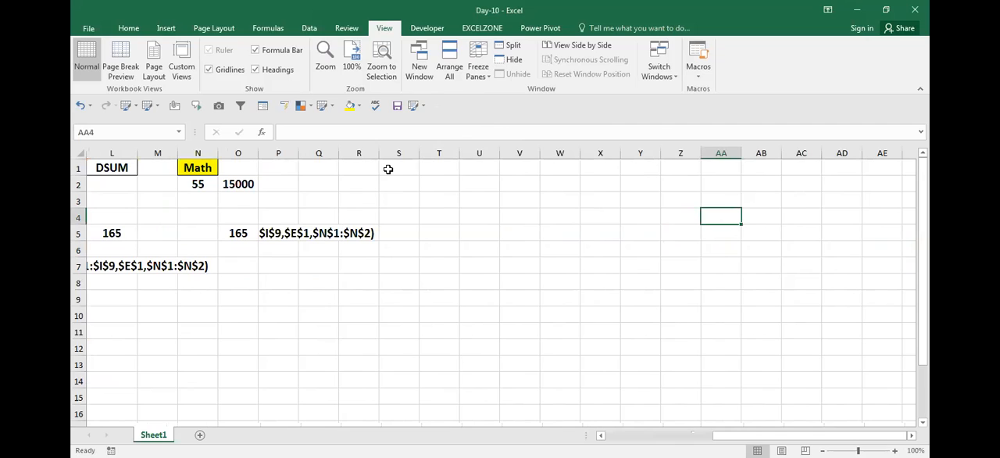
- Enter the text MI1 in V2 as the first entry of a sample list
left_click(486, 182)
key("Right")
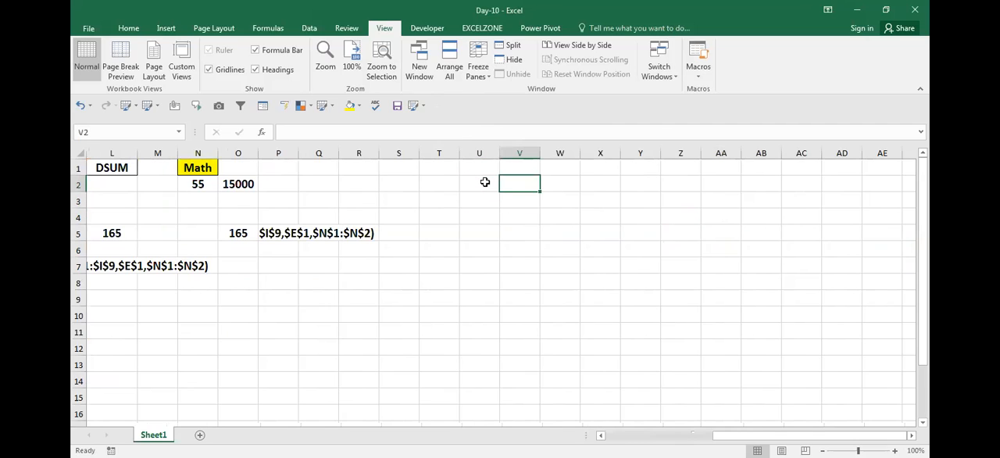
type("M")
key("Left")
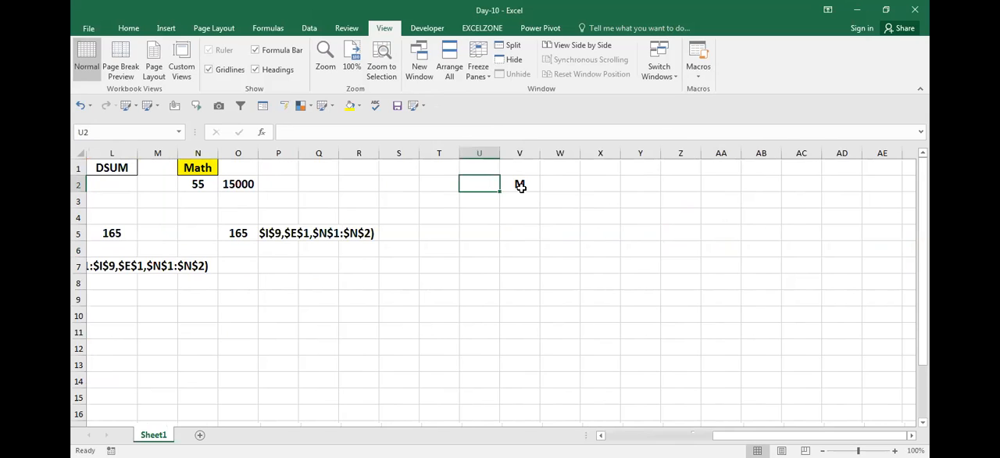
left_click(520, 186)
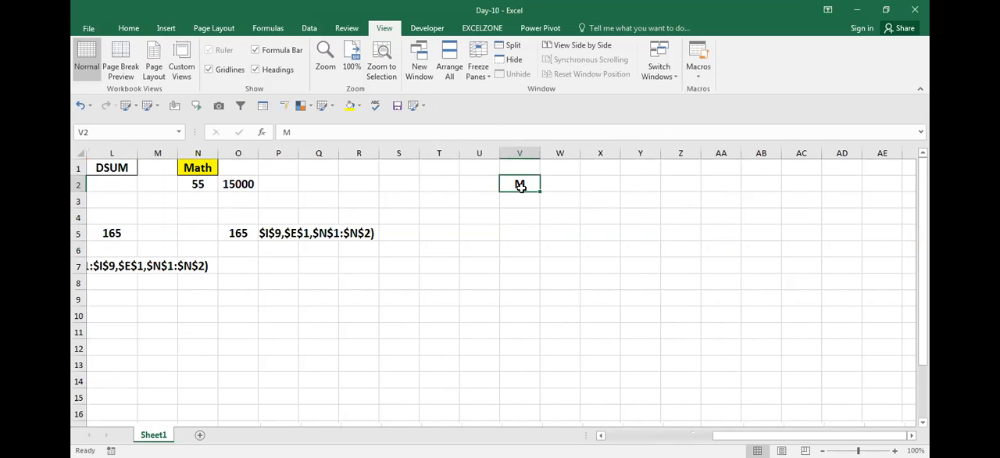
double_click(520, 185)
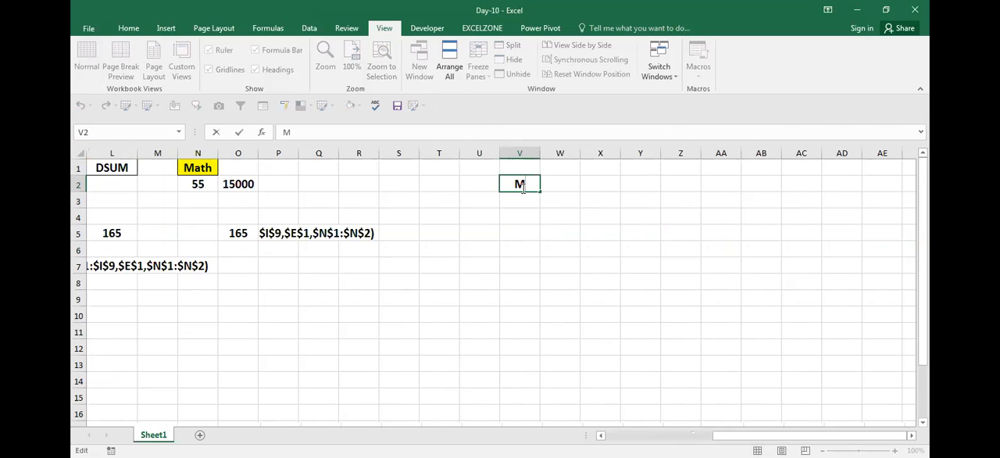
type("i")
type("1")
key("Return")
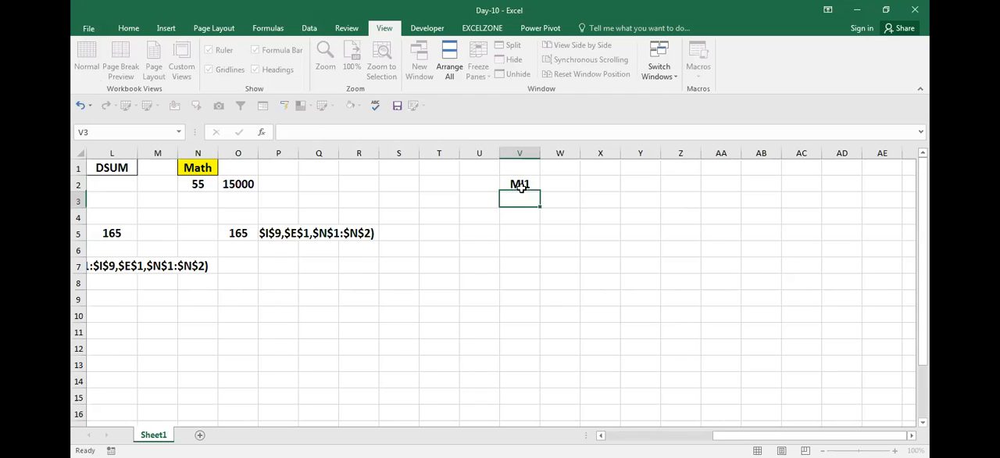
- Fill MI1 down column V from V2 to V11
key("Up")
key("shift+Down")
key("shift+Down")
key("shift+Down")
key("shift+Down")
key("ctrl+d")
key("Down")
key("Down")
key("Down")
key("Down")
key("Down")
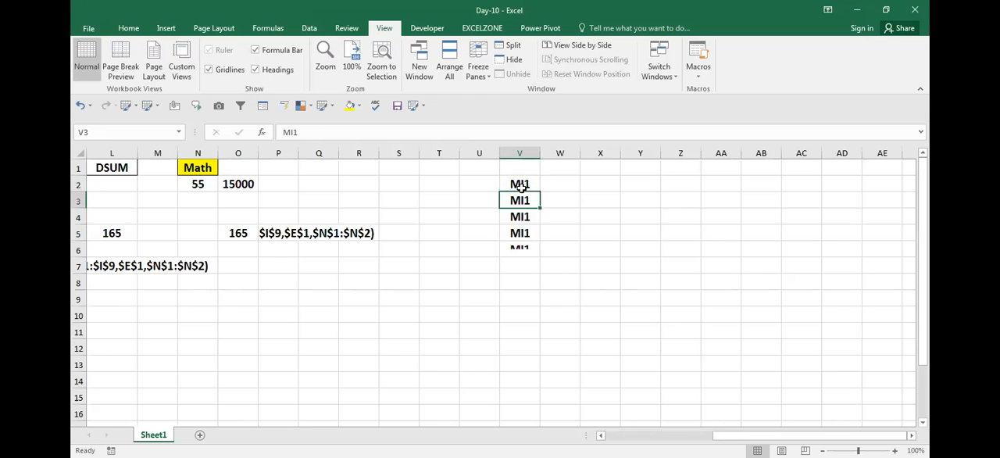
key("Up")
key("shift+Down")
key("shift+Down")
key("shift+Down")
key("shift+Down")
key("shift+Down")
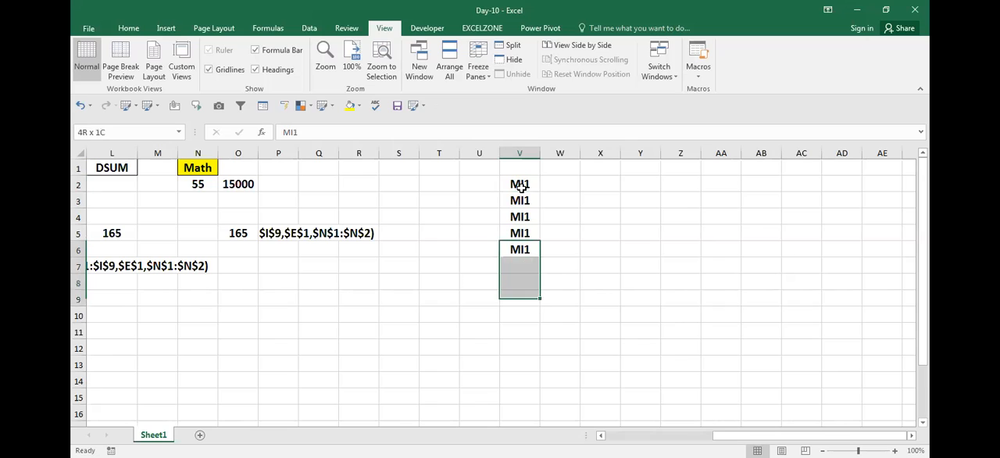
key("ctrl+d")
- Change the entries in V7 and V11 to MI2
key("Down")
key("F2")
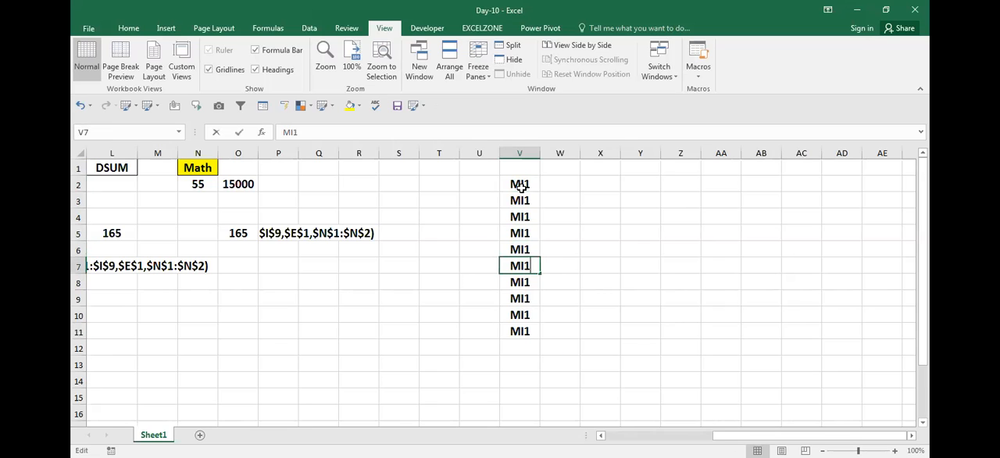
key("BackSpace")
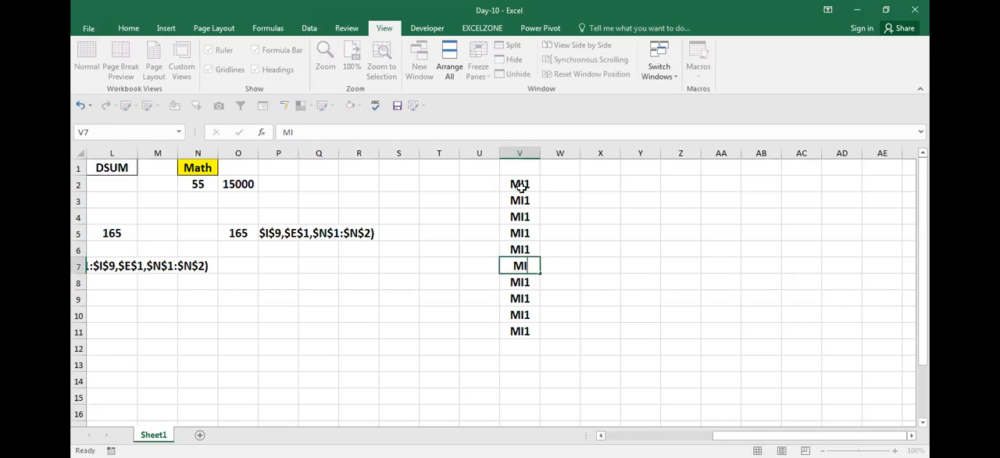
key("Return")
key("Up")
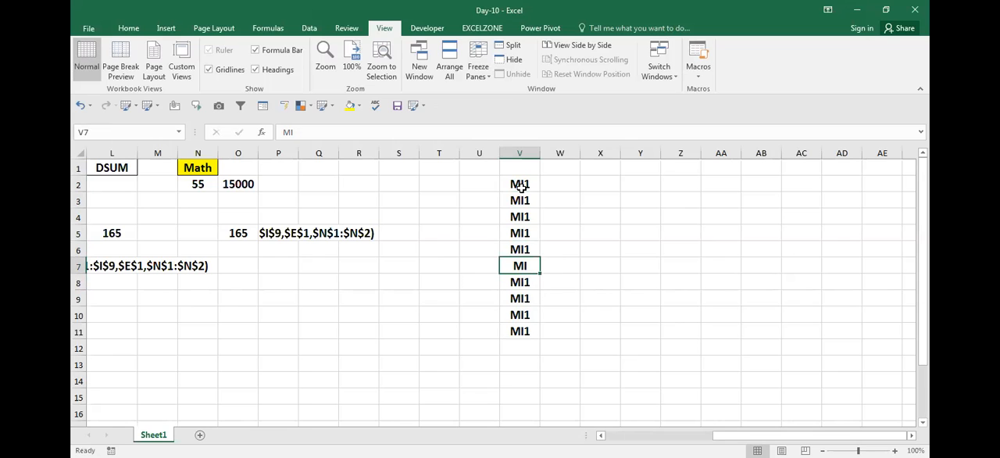
key("F2")
type("2")
key("Return")
key("Down")
key("Down")
key("Down")
key("F2")
key("BackSpace")
type("2")
key("Return")
- Enter the heading Model in V1 above the list of MI1 and MI2 entries
key("Up")
key("Up")
key("Up")
key("Up")
key("Up")
key("Up")
key("Up")
key("Up")
key("Up")
key("Up")
key("Up")
key("Down")
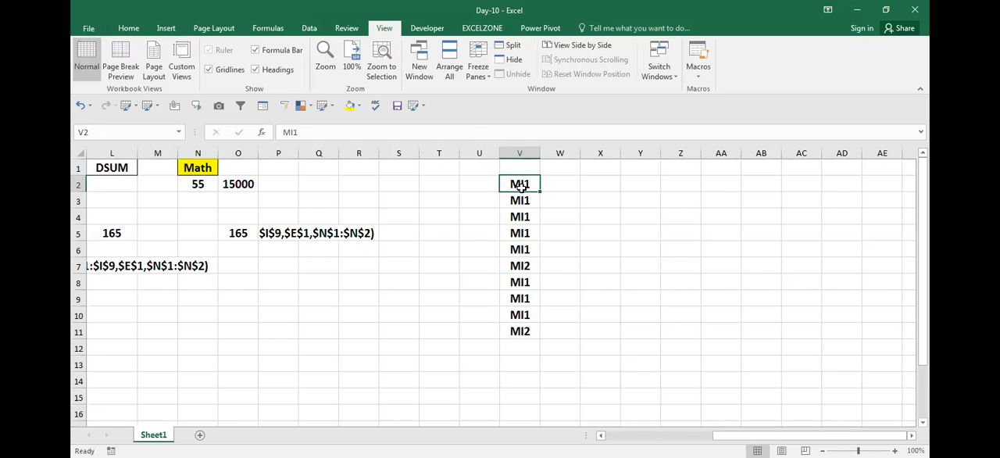
key("Right")
key("Right")
key("Left")
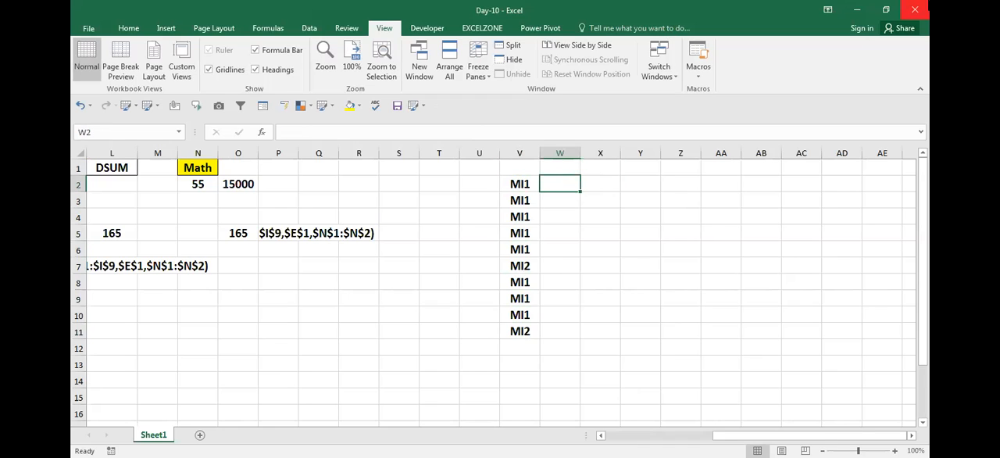
key("Left")
key("Up")
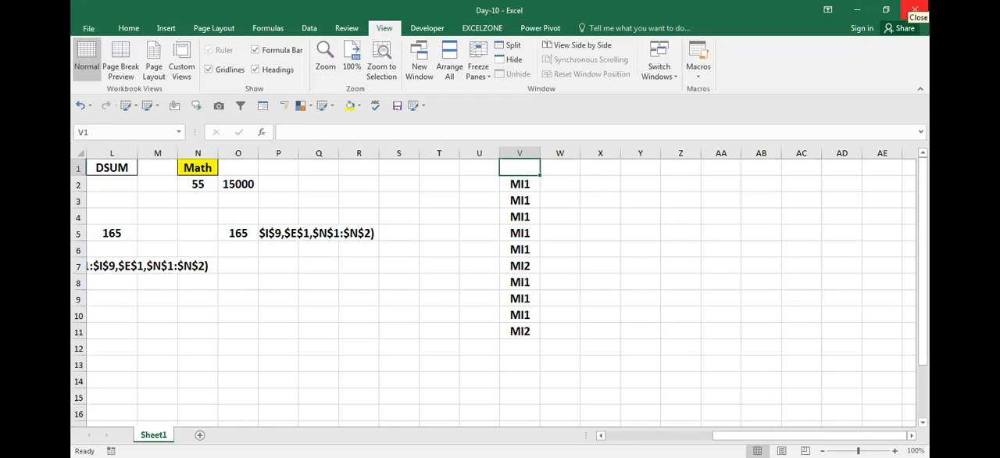
type("Model")
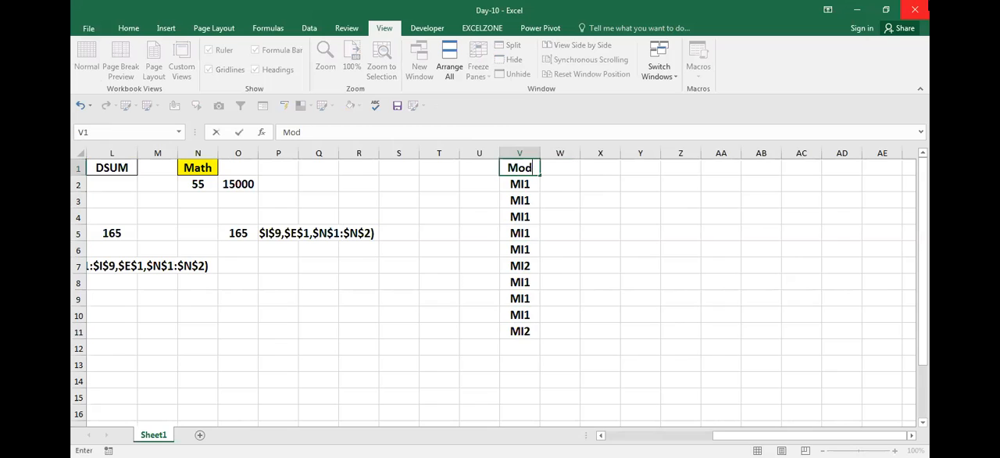
key("Return")
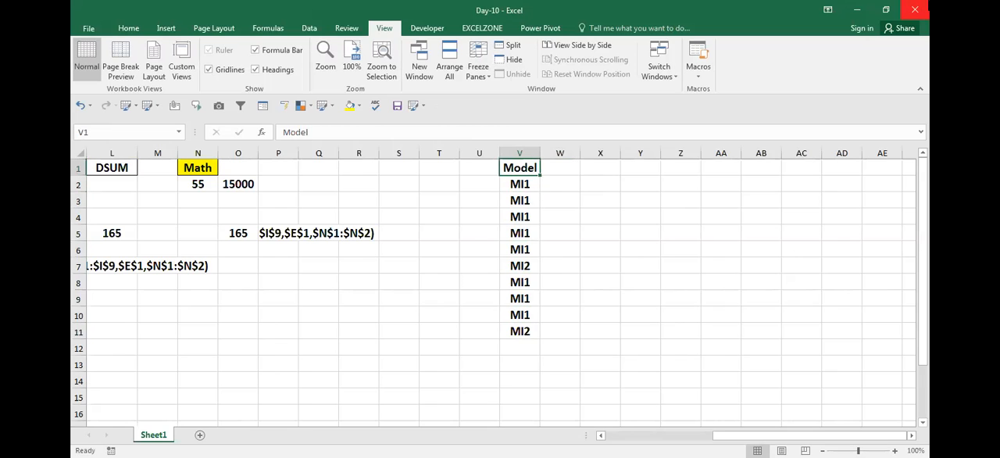
- Add the heading Price in W1 and enter 15000 as the first price in W2
key("Right")
type("Pri")
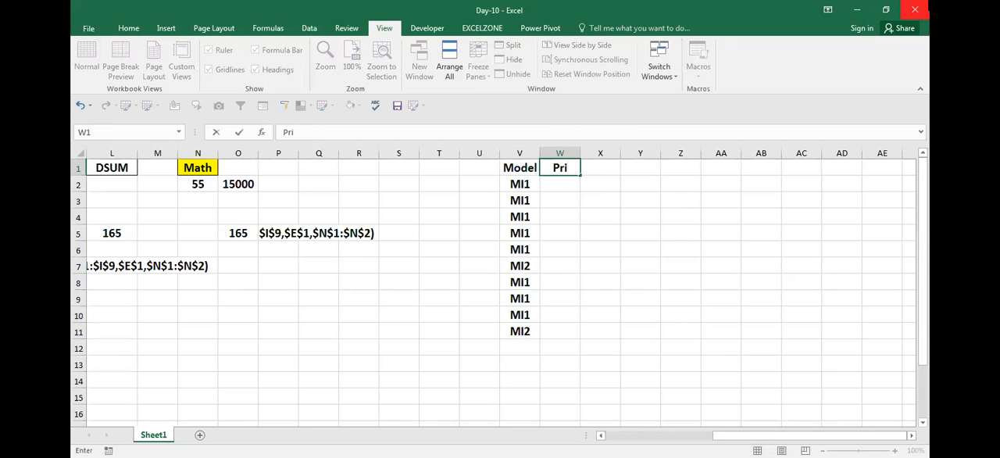
type("ce")
key("Return")
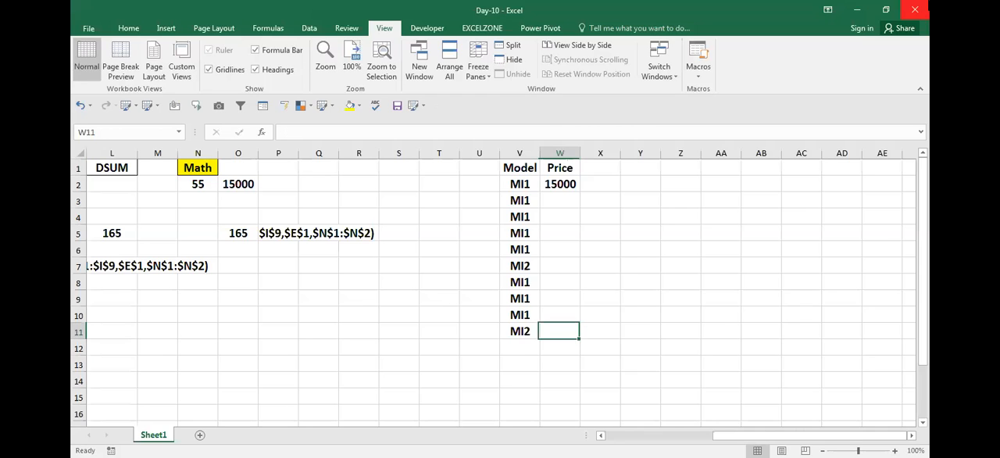
- Fill the price 15000 down column W from W2 to W11
key("ctrl+shift+Up")
key("ctrl+d")
key("Down")
key("Left")
key("Left")
key("Right")
key("Up")
key("Up")
key("Right")
key("Down")
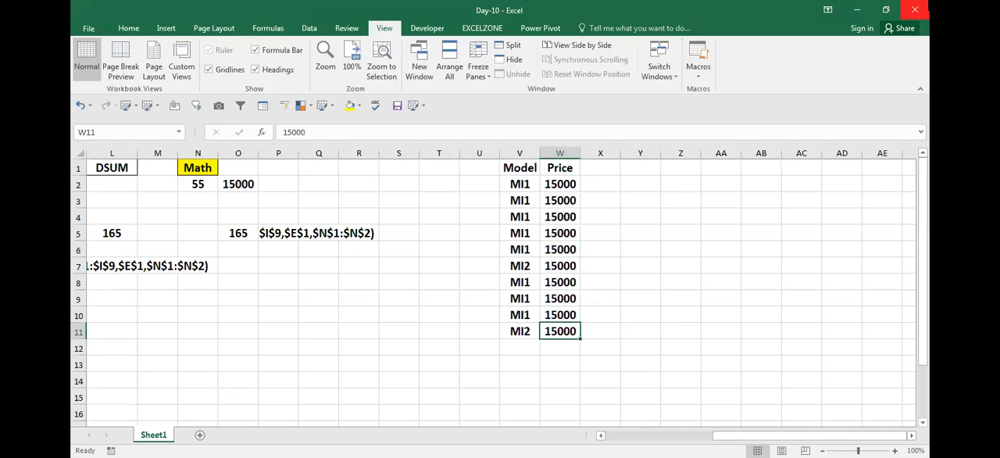
- Change the prices of the two MI2 entries, in W11 and W7, to 18000
type("18000")
key("Return")
key("Up")
key("ctrl+c")
key("Up")
key("Up")
key("Up")
key("Up")
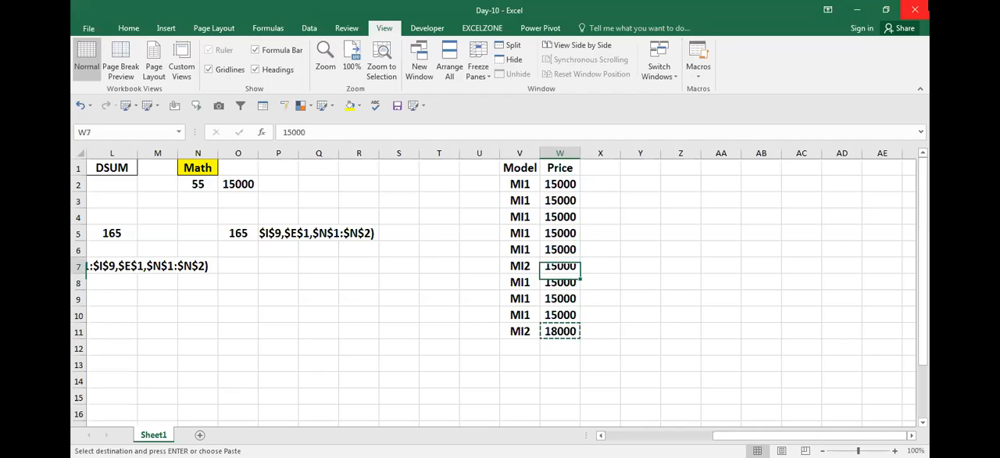
key("ctrl+v")
key("Escape")
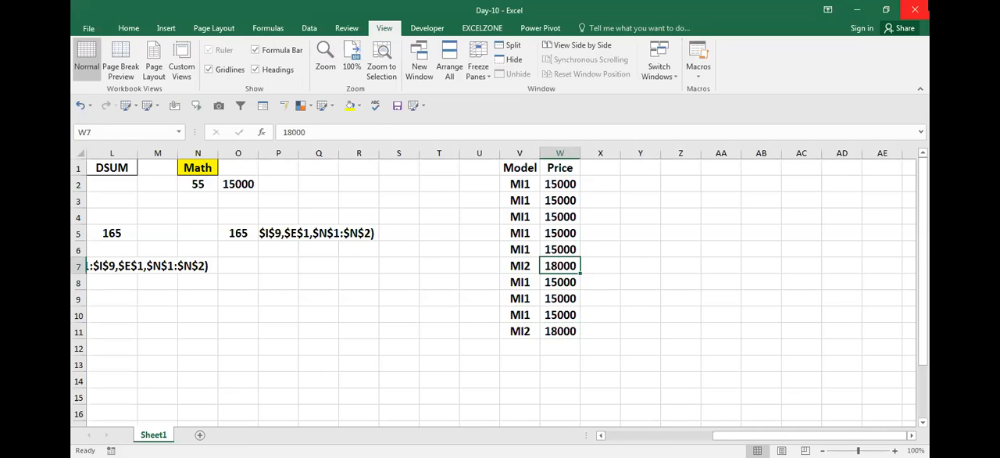
- Copy the model name MI1 from V2 into Y1 as a result heading
key("Left")
key("Up")
key("Up")
key("Up")
key("Up")
key("Up")
key("Up")
key("Down")
key("ctrl+c")
key("Right")
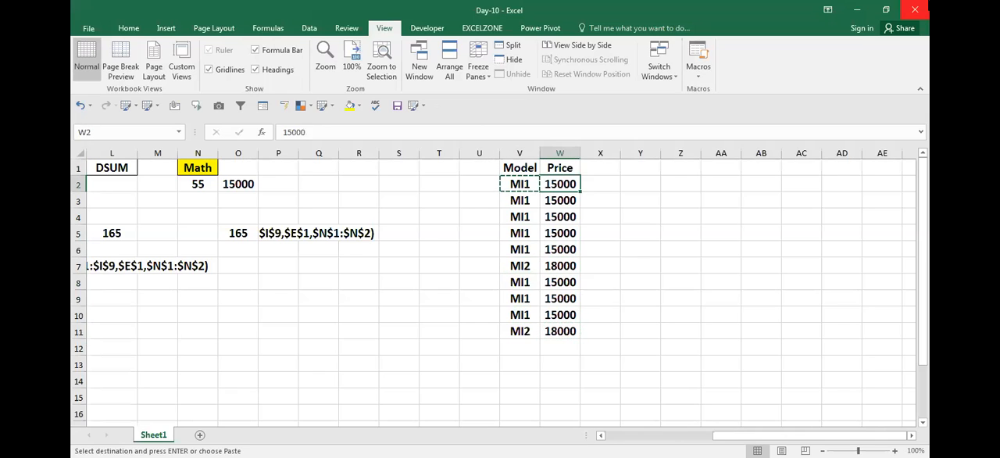
key("Right")
key("Right")
key("Up")
key("ctrl+v")
- Put the model name MI2 in Z1 as the second result heading
key("Left")
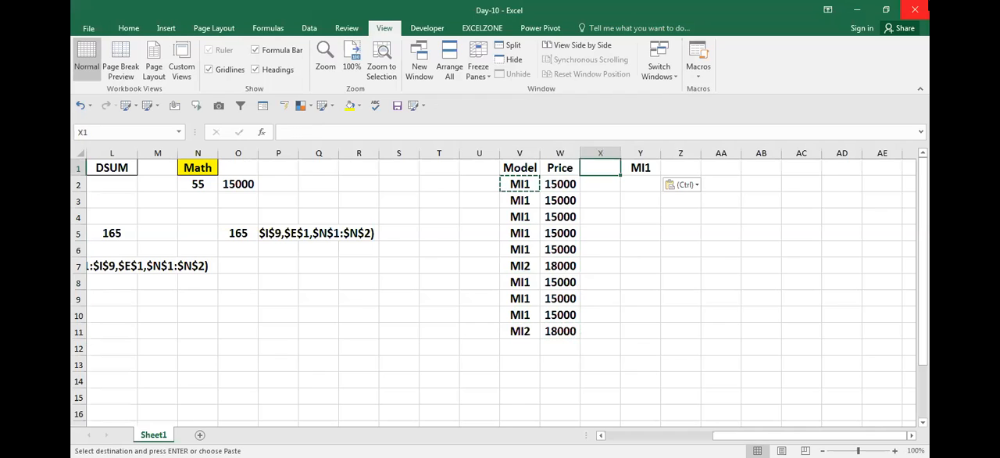
key("ctrl+v")
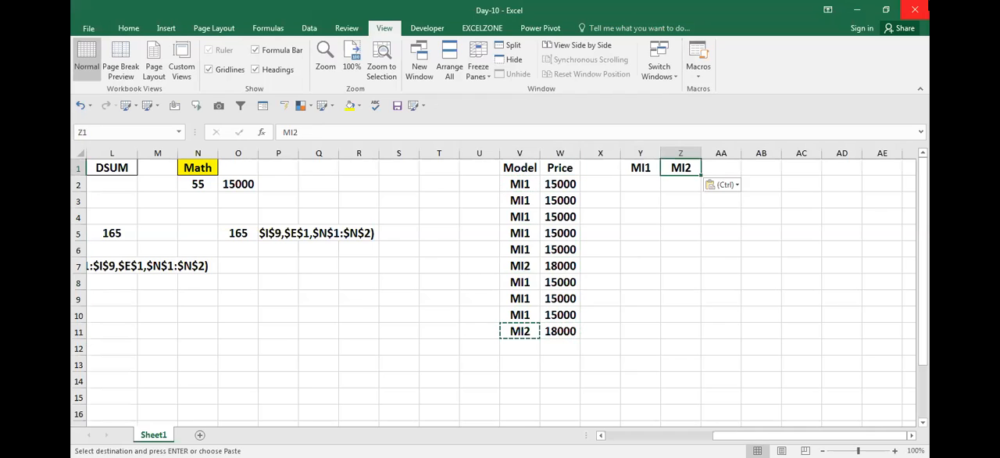
key("Escape")
key("Down")
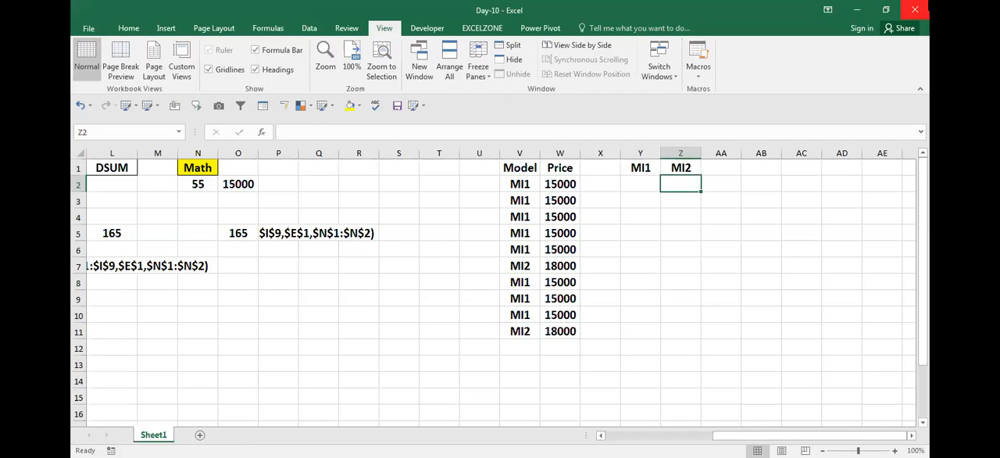
- Copy the Price heading from W1 to AB1 to head the criteria range
key("Left")
key("Up")
key("Left")
key("Left")
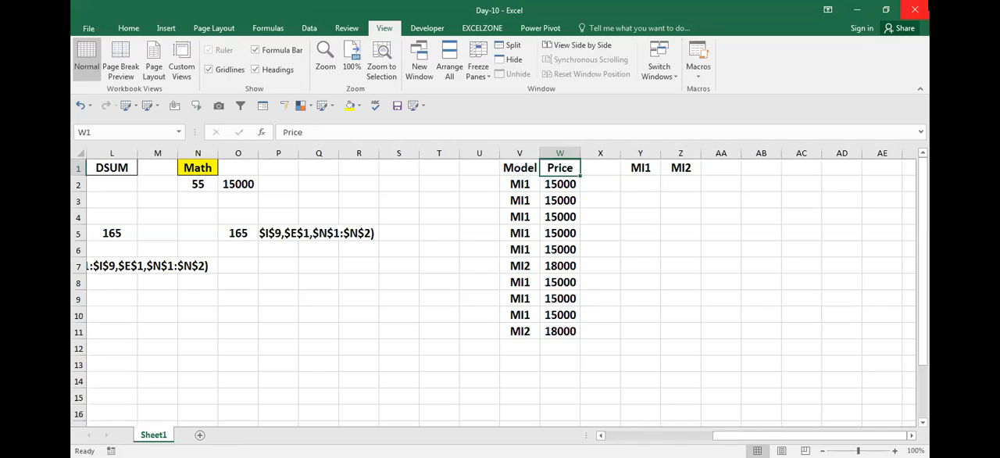
key("ctrl+c")
key("Right")
key("Right")
key("Right")
key("Right")
key("Right")
key("ctrl+v")
key("Escape")
- Copy the price 15000 from W2 into AB2 as the criterion under the Price heading
key("Down")
key("Left")
key("Left")
key("Left")
key("Left")
key("Left")
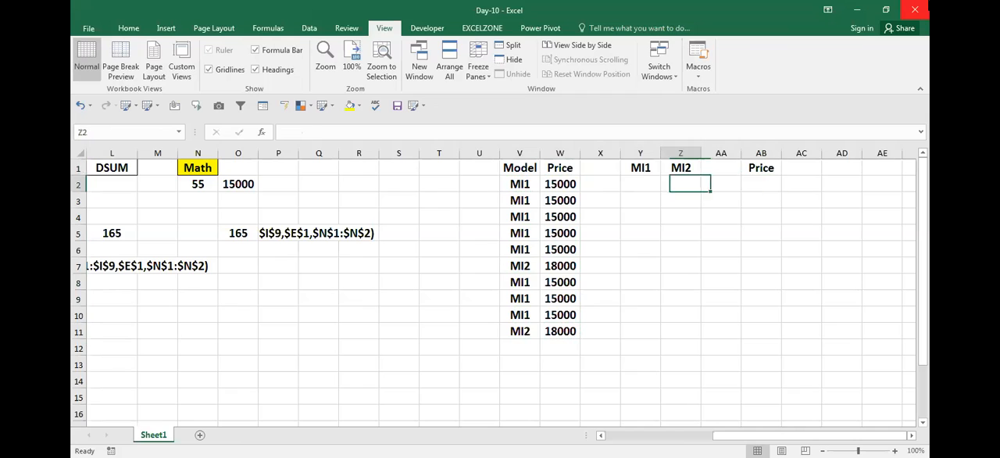
key("ctrl+c")
key("Right")
key("Right")
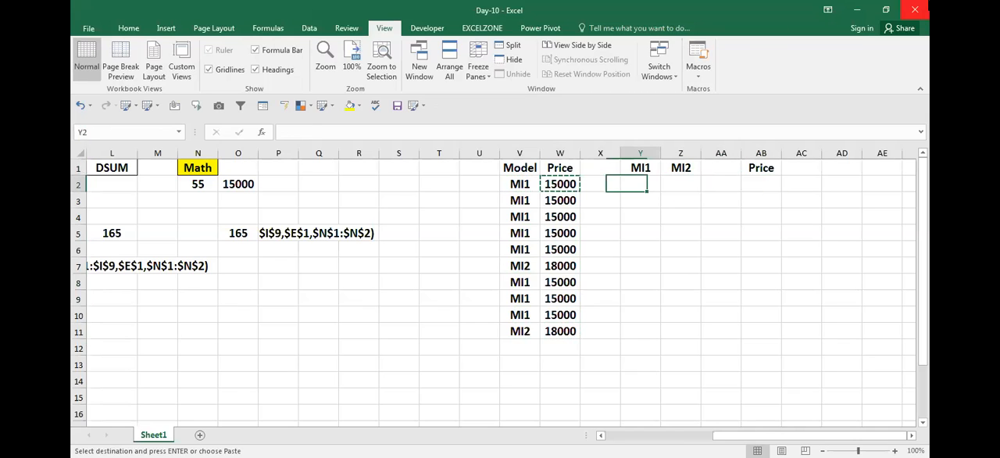
key("Right")
key("Right")
key("Right")
key("ctrl+v")
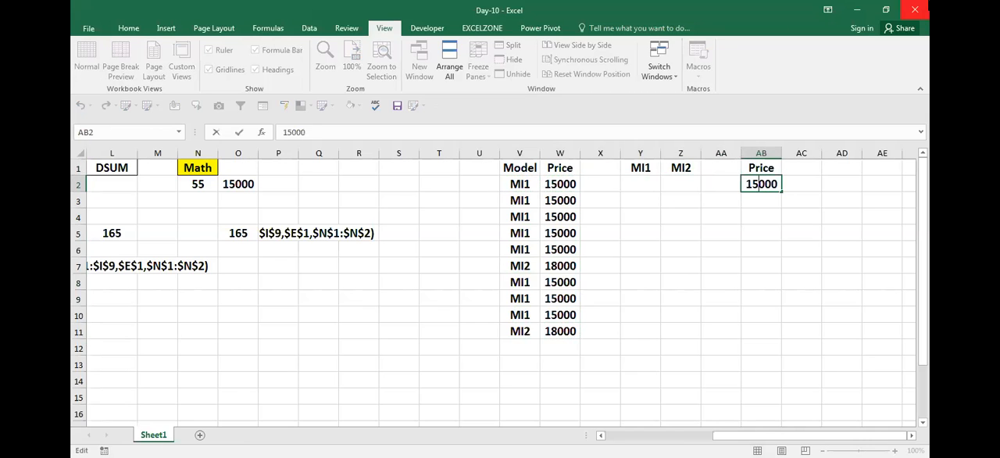
key("Return")
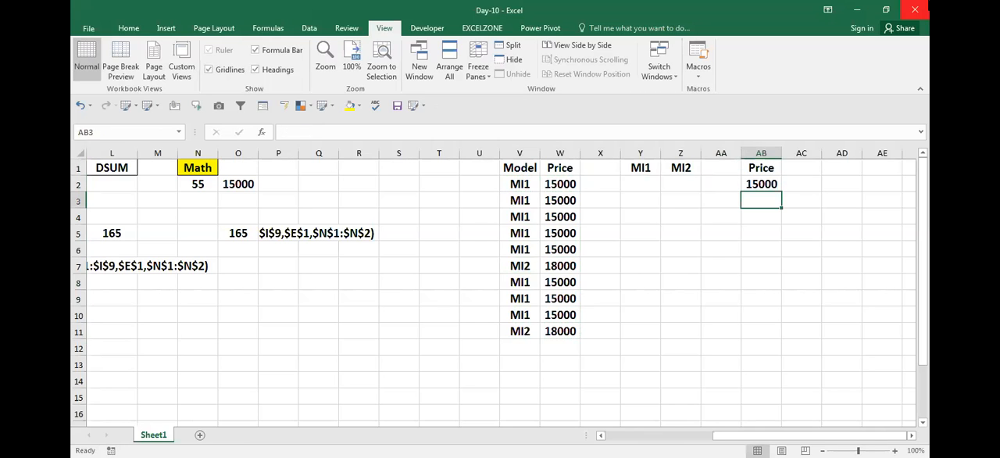
left_click(640, 184)
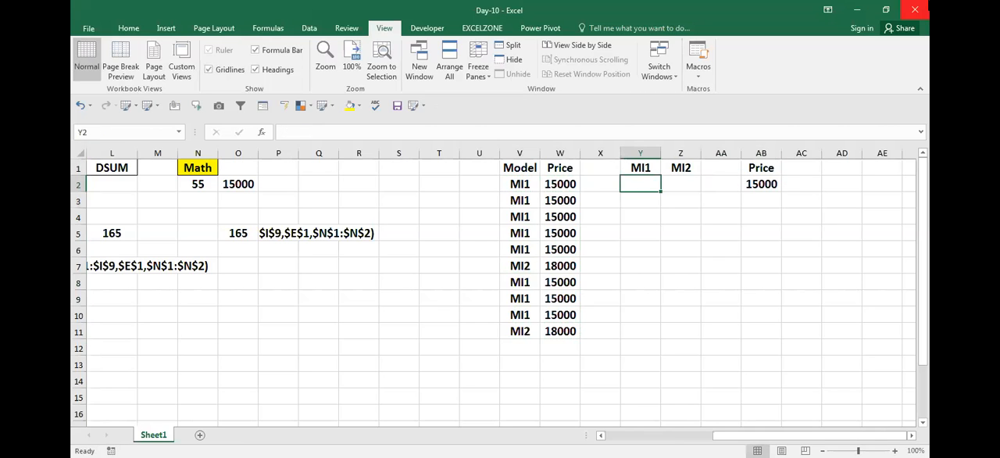
key("Up")
key("Down")
type("=")
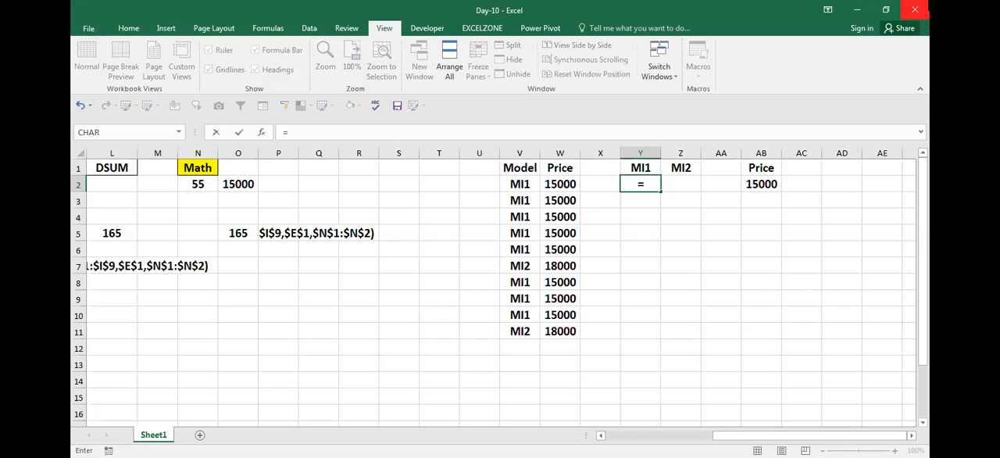
type("DSUM(")
key("Left")
key("Left")
key("Left")
key("Up")
key("ctrl+shift+Right")
key("ctrl+shift+Down")
key("F4")
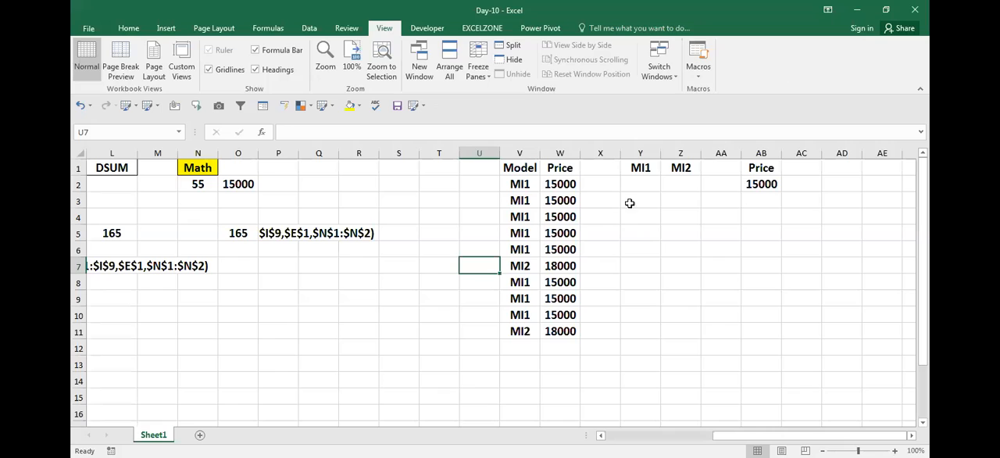
- Start a DSUM formula in Y2 with the absolute database range $V$1:$W$11
left_click(646, 201)
left_click(646, 180)
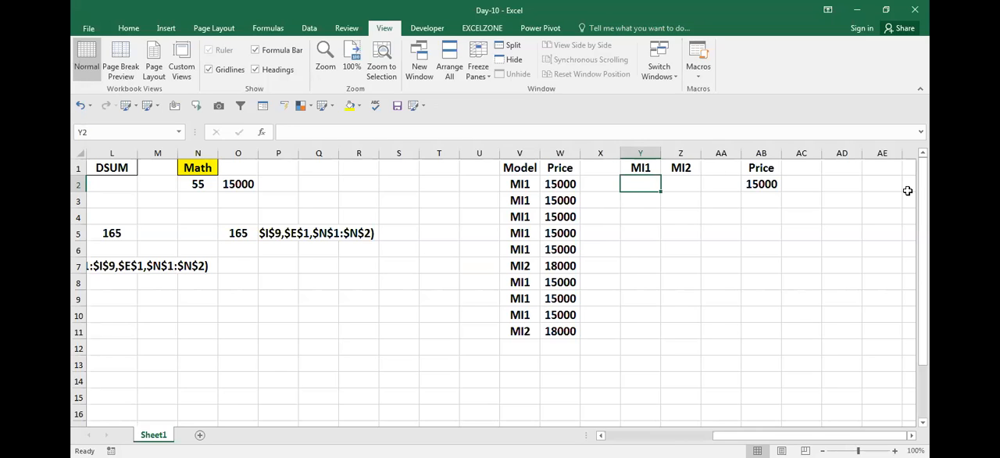
type("=")
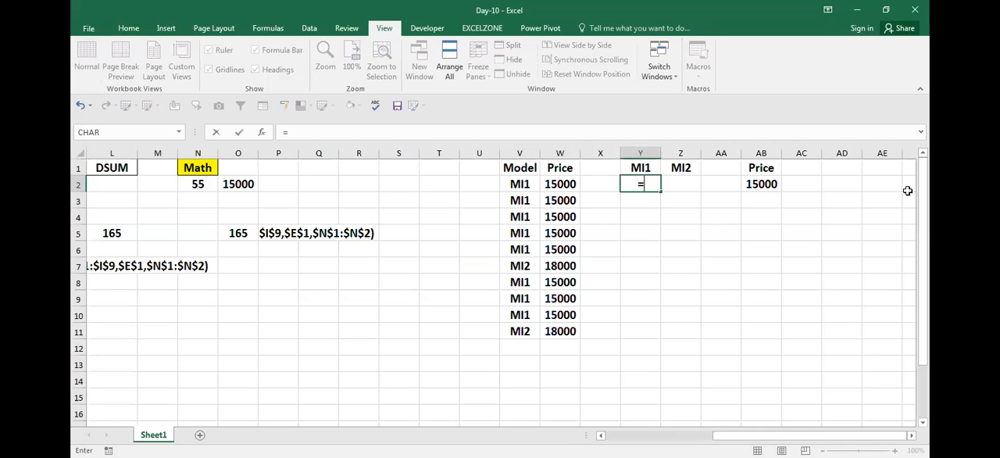
type("dsum")
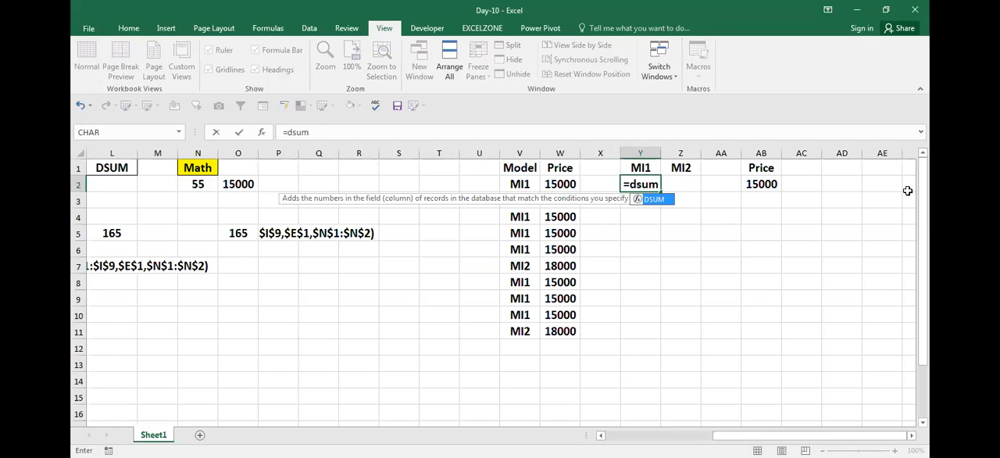
key("Tab")
key("Left")
key("Left")
key("Left")
key("Up")
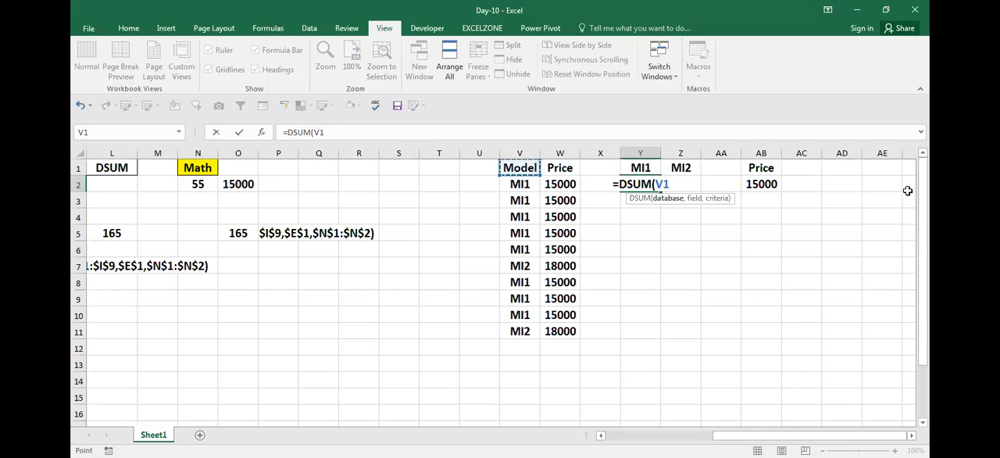
key("ctrl+shift+Right")
key("ctrl+shift+Down")
key("F4")
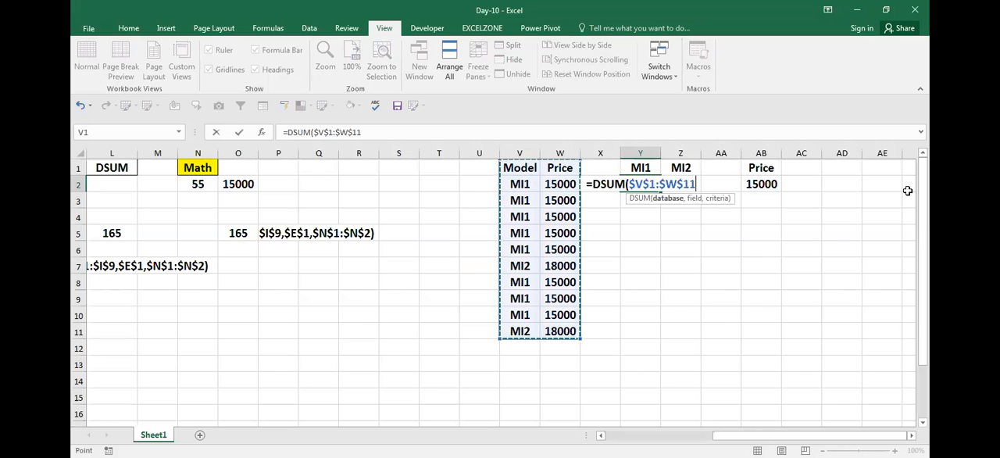
- Complete the DSUM formula in Y2 with field $W$1 and criteria range $AB$1:$AB$2
type(",")
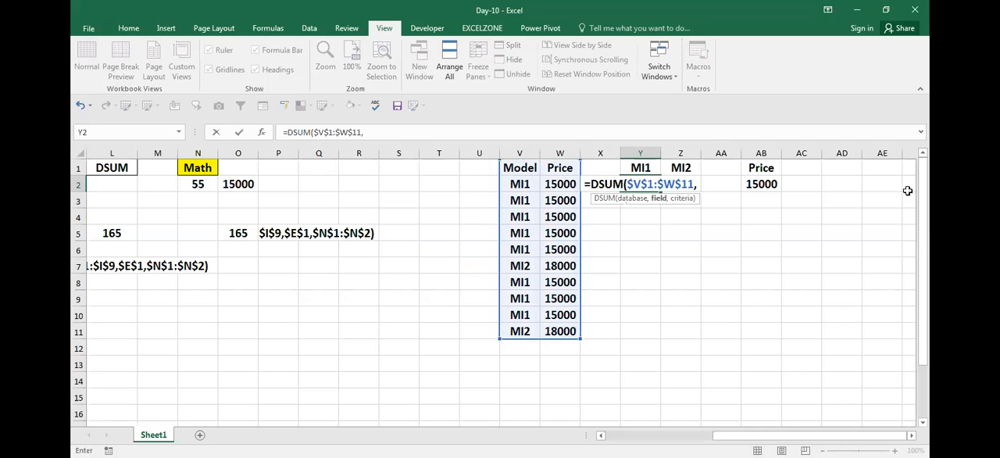
key("Left")
key("Left")
key("Up")
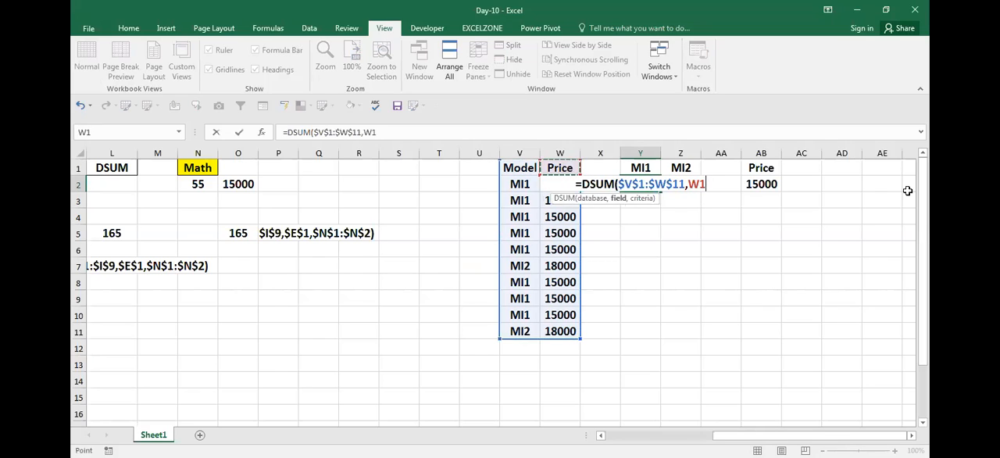
key("F4")
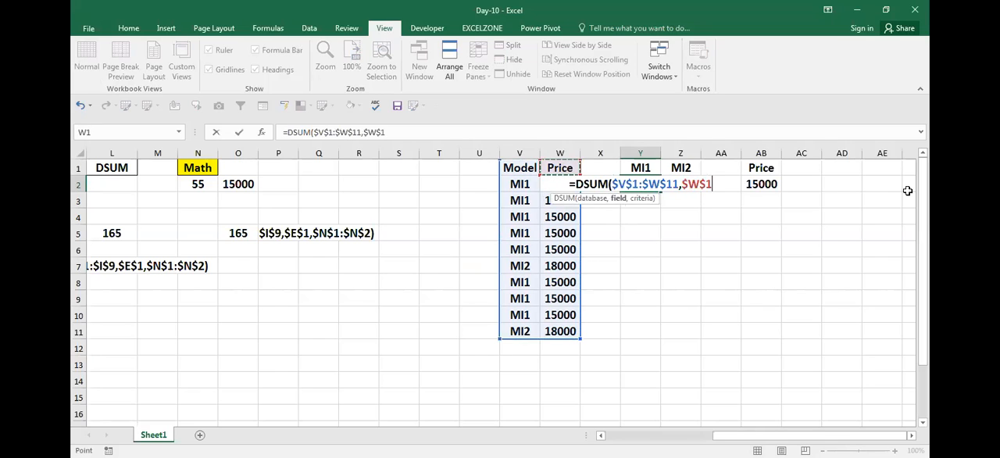
type(",")
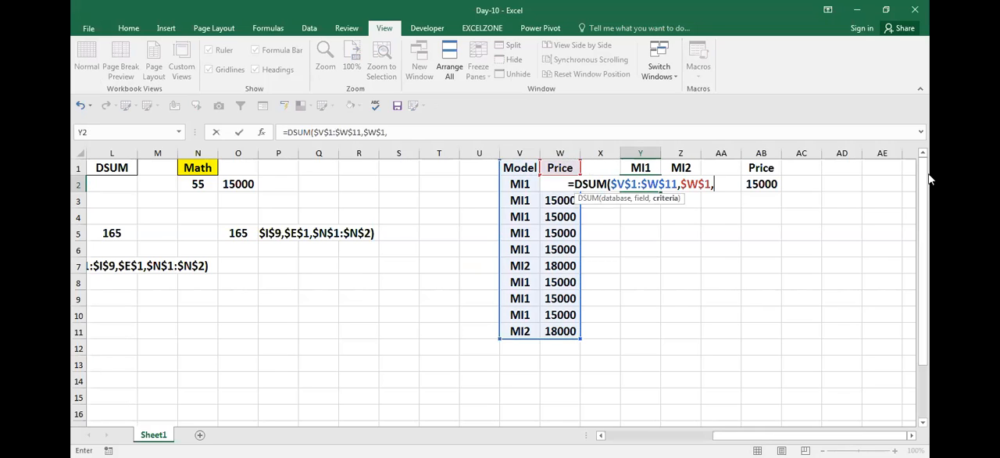
left_click(761, 167)
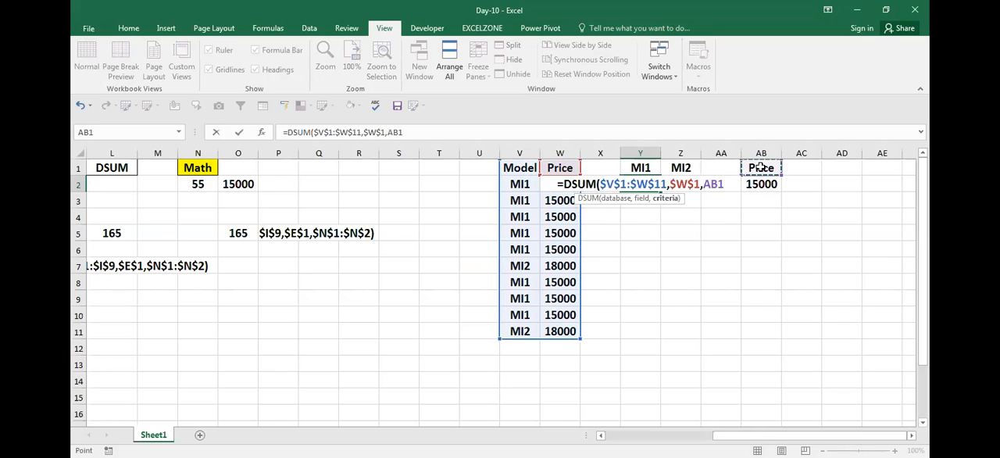
left_click_drag(761, 167, 761, 185)
key("F4")
key("Return")
key("Up")
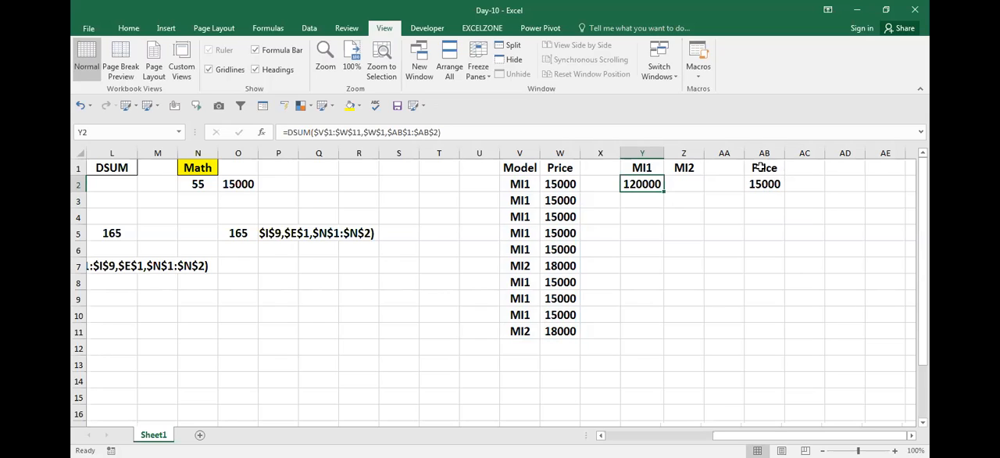
- Return from the price example to the student marks table and review its first rows
key("Right")
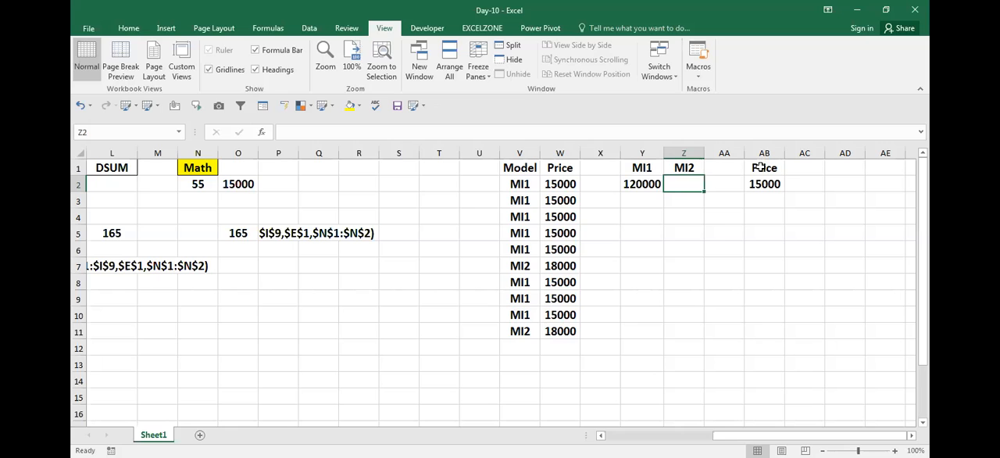
key("Left")
key("Left")
key("Left")
key("Left")
key("Left")
key("Left")
key("Left")
key("Left")
key("Left")
key("Left")
key("Left")
key("Left")
key("Left")
key("Left")
key("Left")
key("Left")
key("Left")
key("Left")
key("Left")
key("Left")
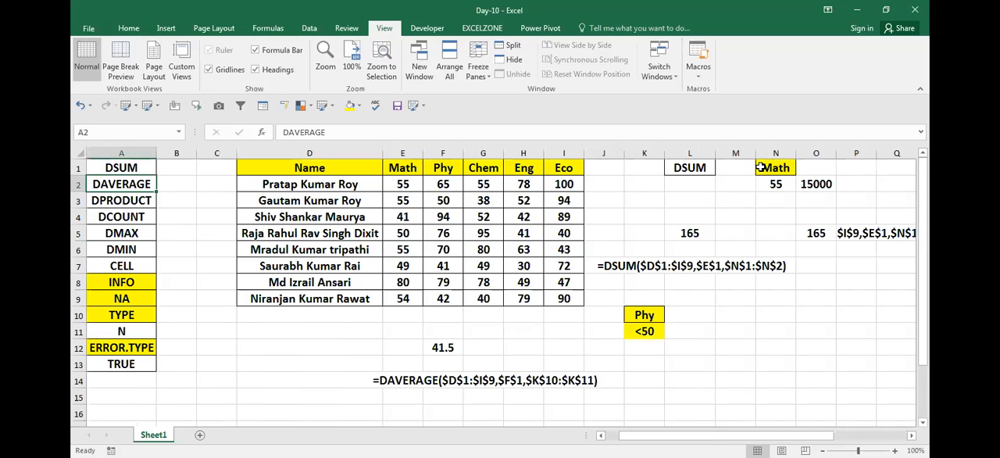
key("Down")
key("Right")
key("Right")
key("Right")
key("Right")
key("Right")
key("Right")
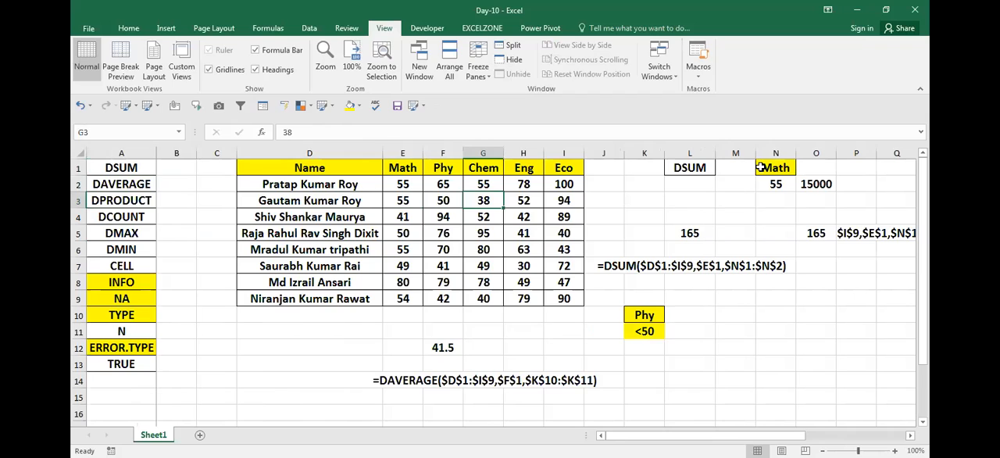
key("Home")
key("Right")
key("Right")
key("Right")
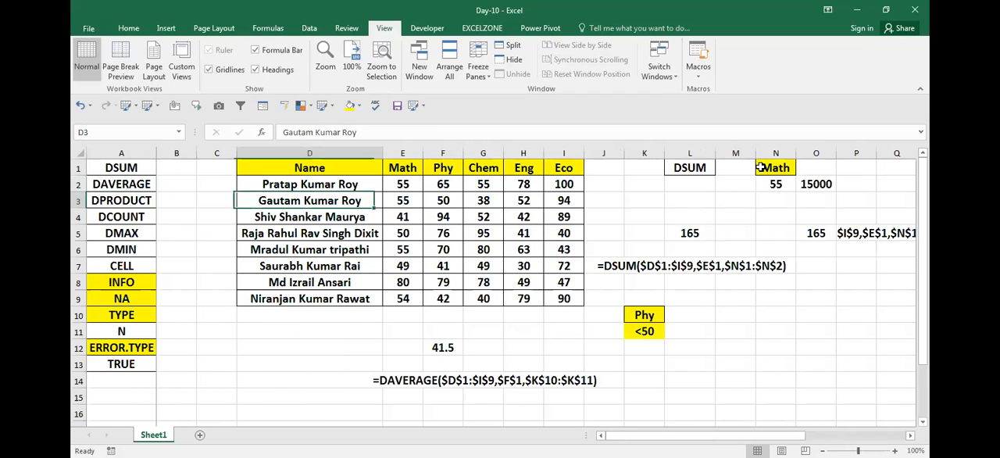
key("Home")
key("Down")
key("Right")
- Move to the Math criteria range and inspect the content of criterion cell N2
key("Right")
key("Right")
key("Right")
key("Right")
key("Right")
key("Right")
key("Right")
key("Right")
key("Right")
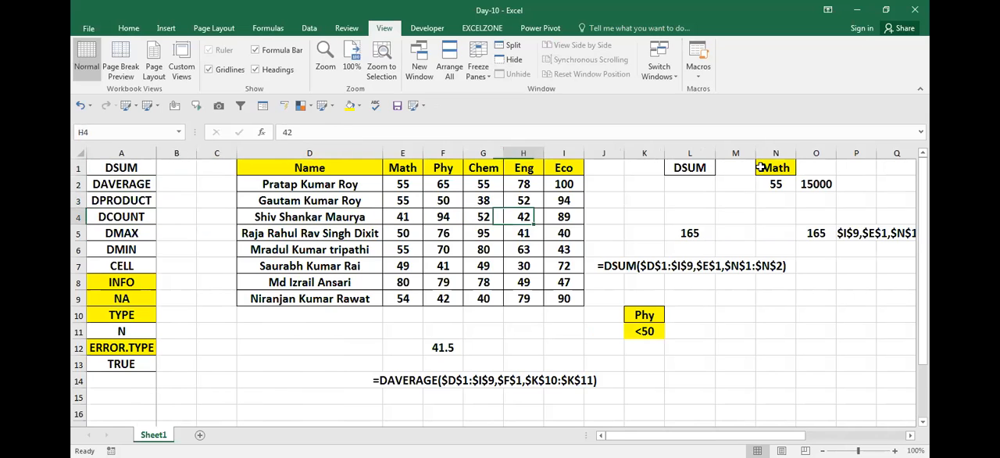
key("Right")
key("Right")
key("Right")
key("Up")
key("Up")
key("Right")
key("Left")
key("Left")
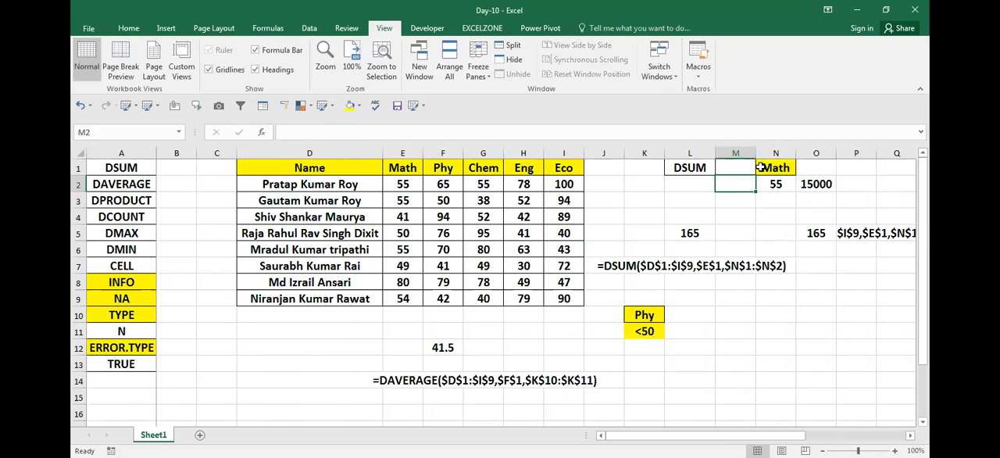
key("Right")
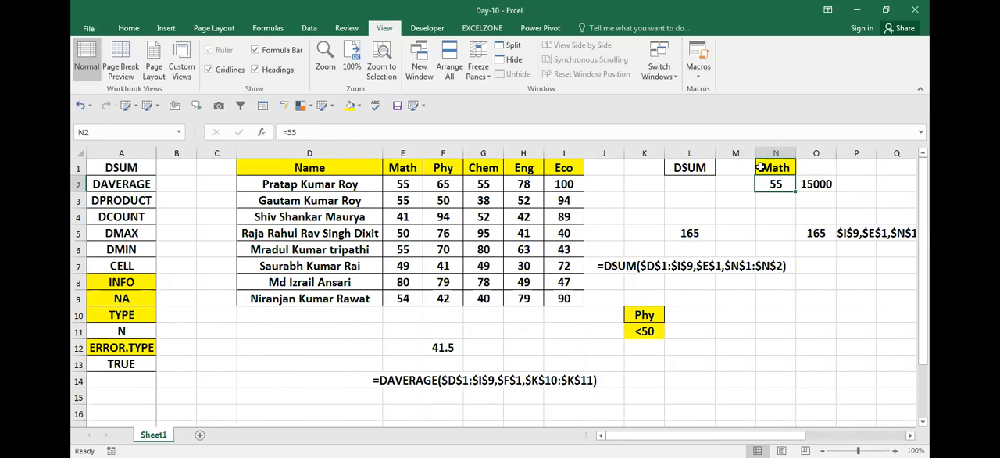